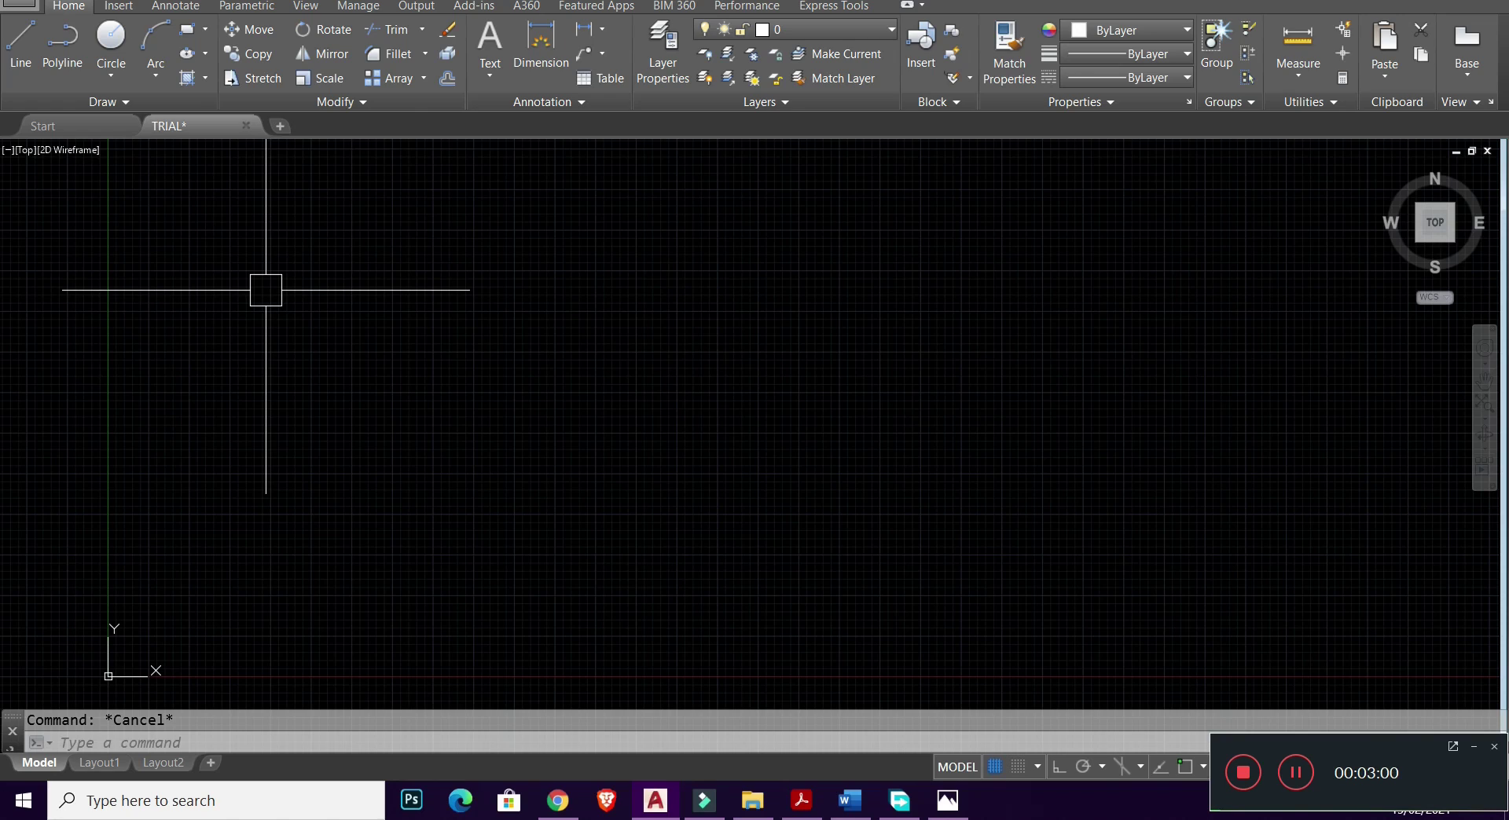
# - Confirm Decimal units at precision 0, Decimal Degrees angles and Millimeters insertion scale
pyautogui.write('UN')
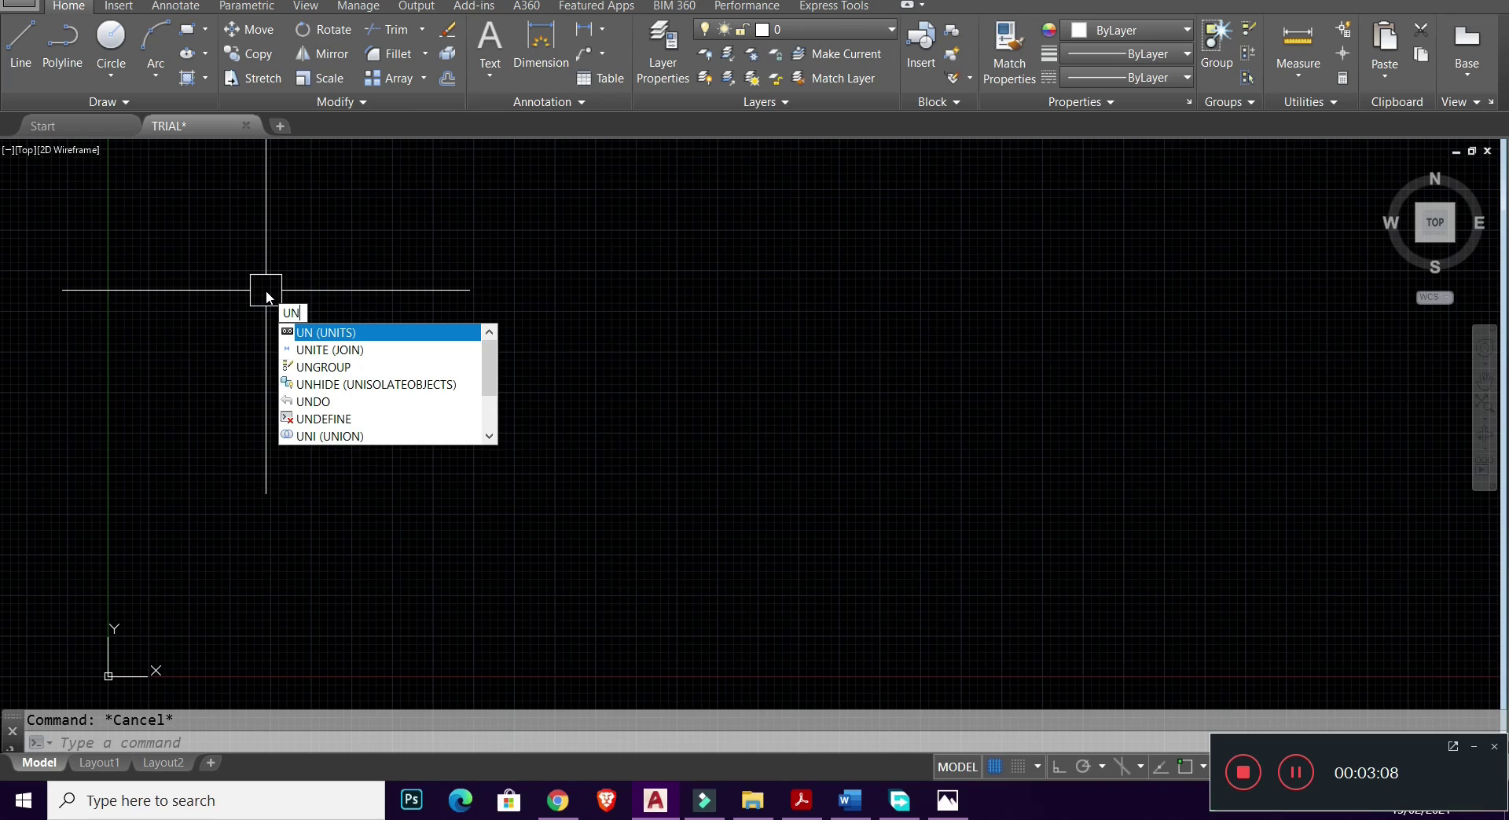
pyautogui.press('Return')
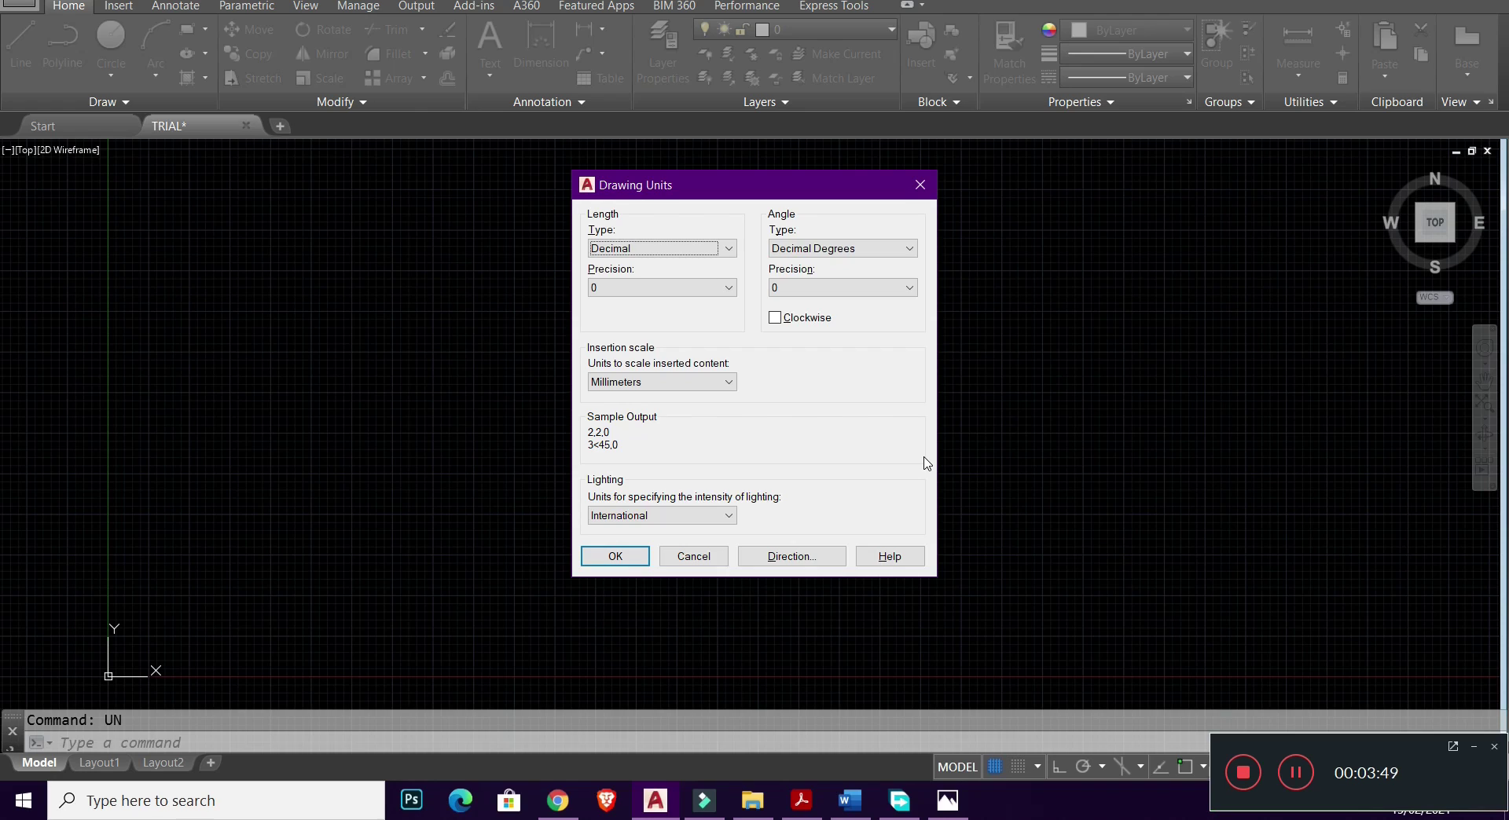
pyautogui.press('Return')
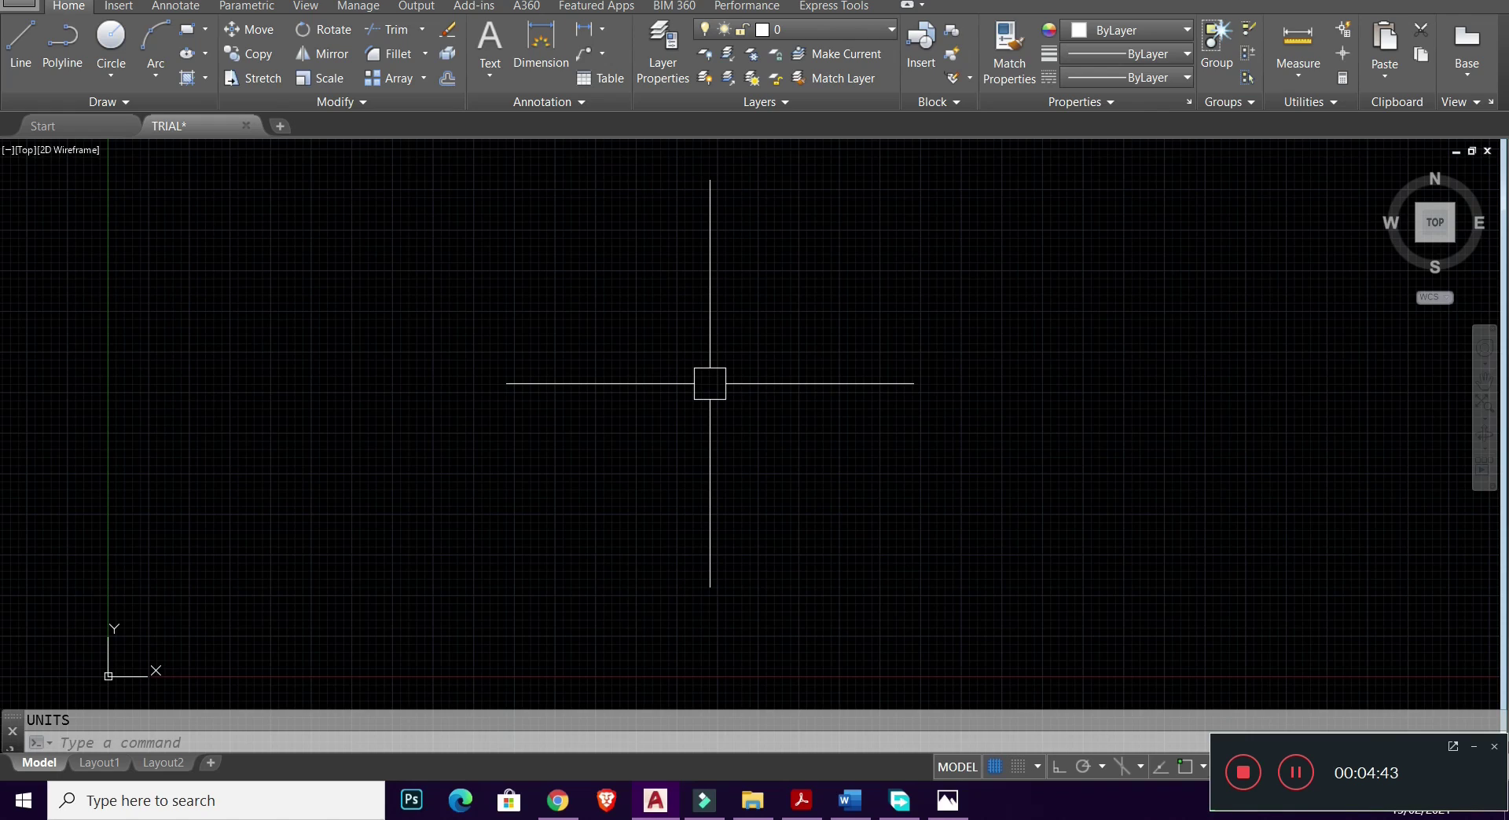
# - Open the Options dialog with OP on its Display settings
pyautogui.write('OP')
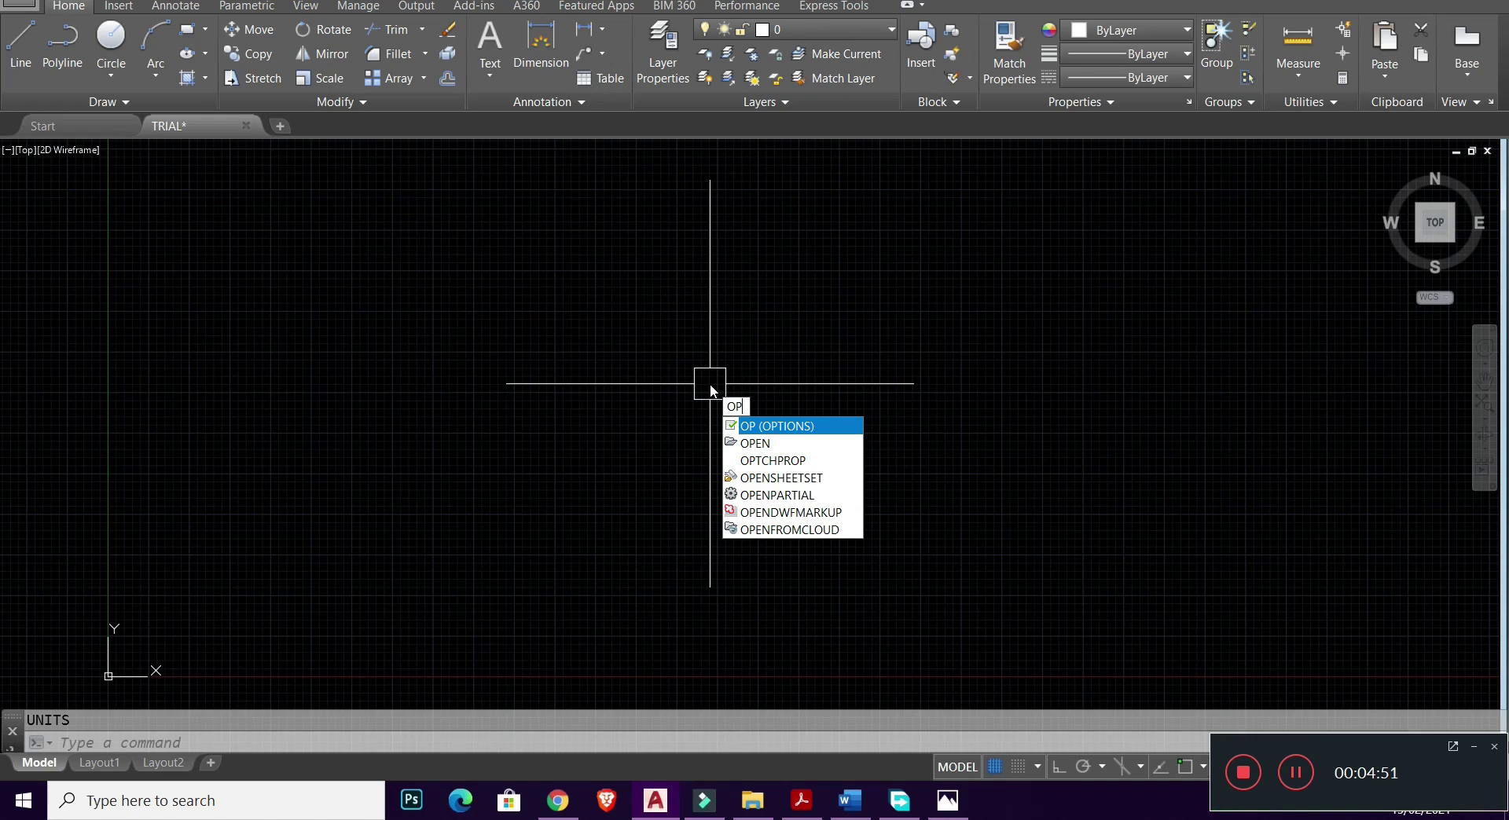
pyautogui.press('Return')
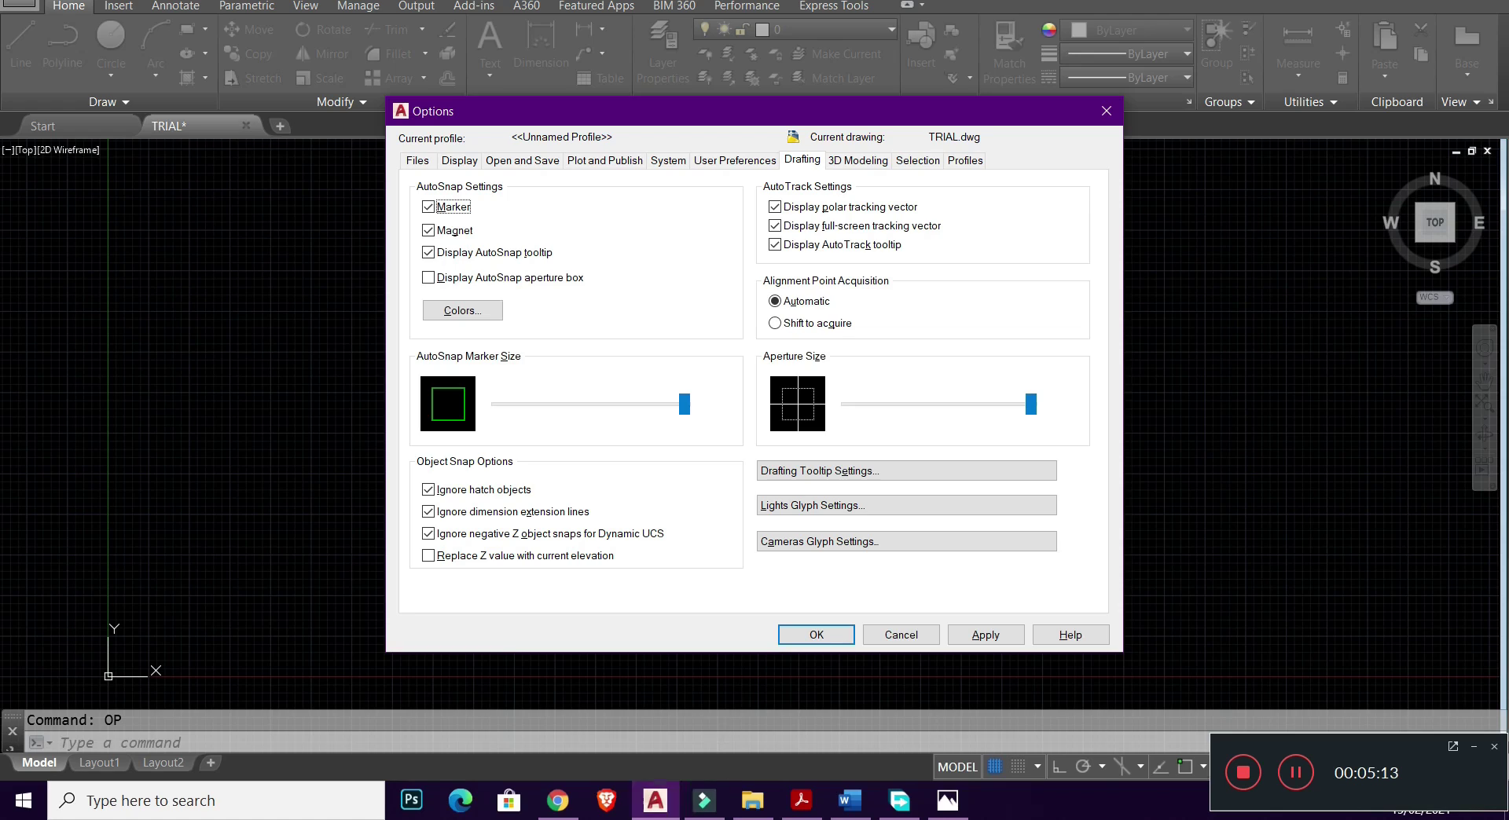
pyautogui.click(458, 161)
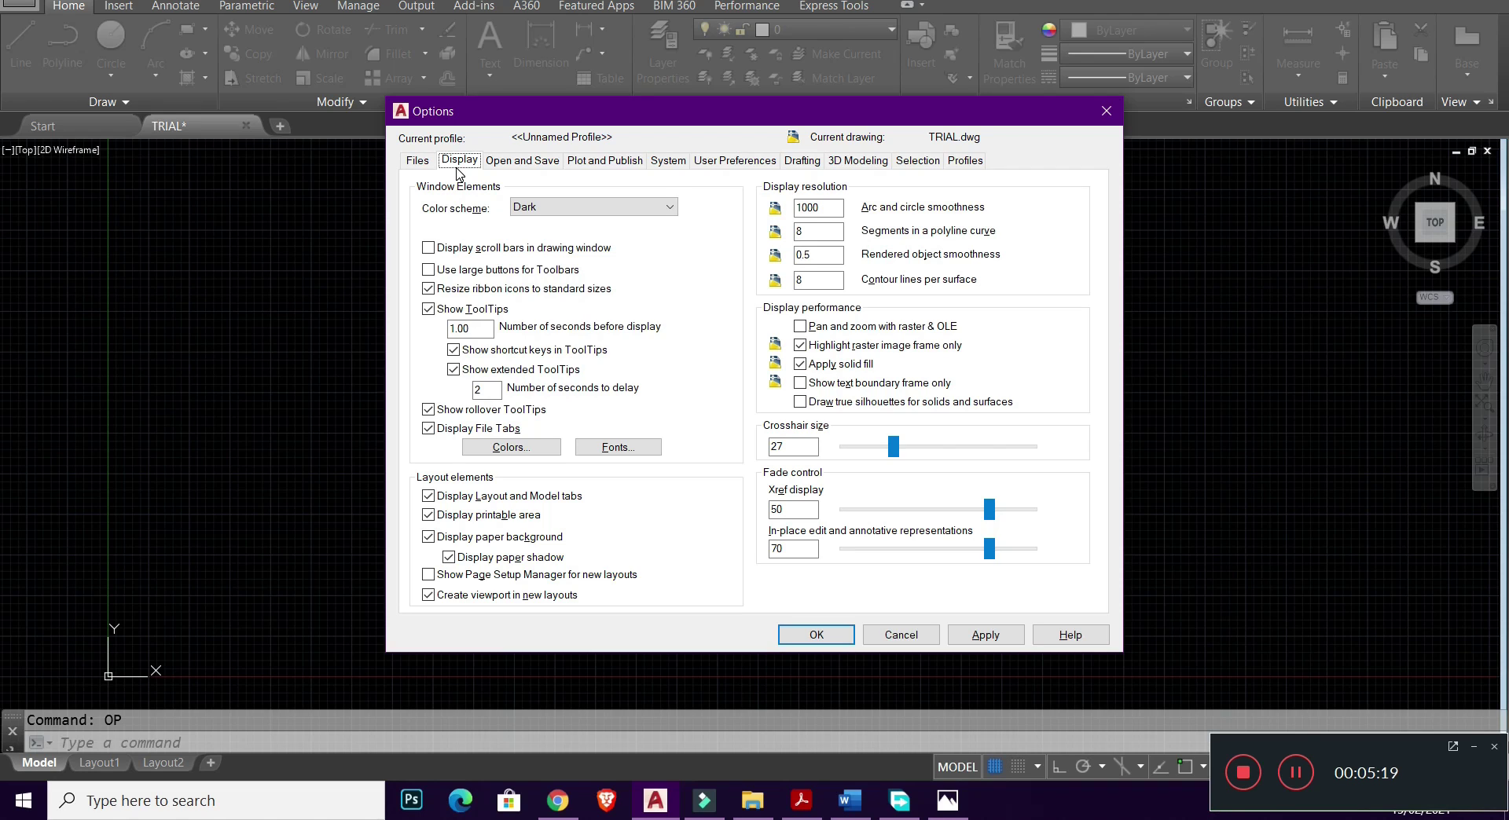
# - Keep the uniform model-space background black in the drawing window colours and apply
pyautogui.click(510, 447)
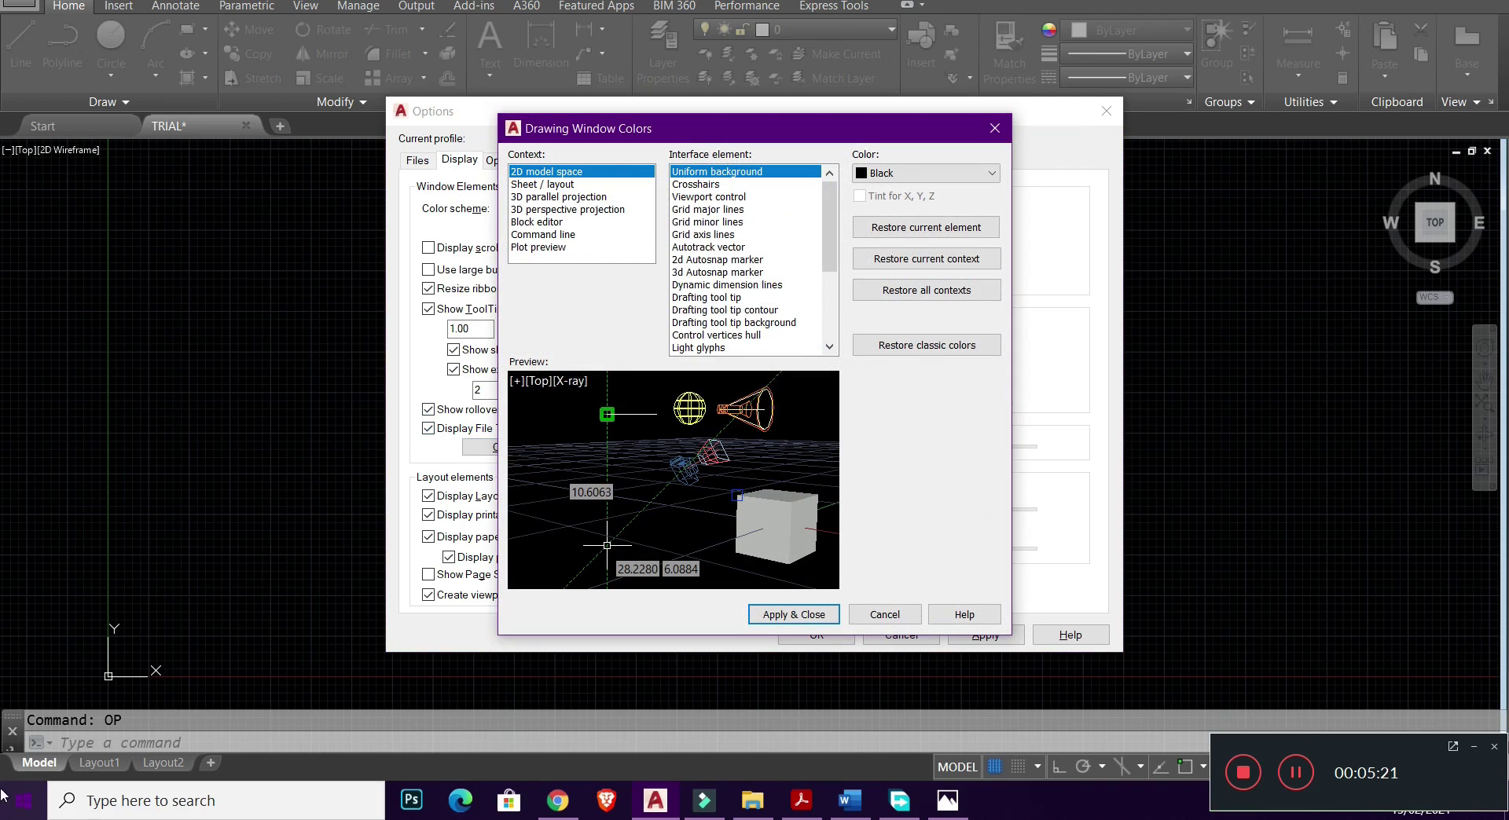
pyautogui.click(962, 174)
pyautogui.click(962, 174)
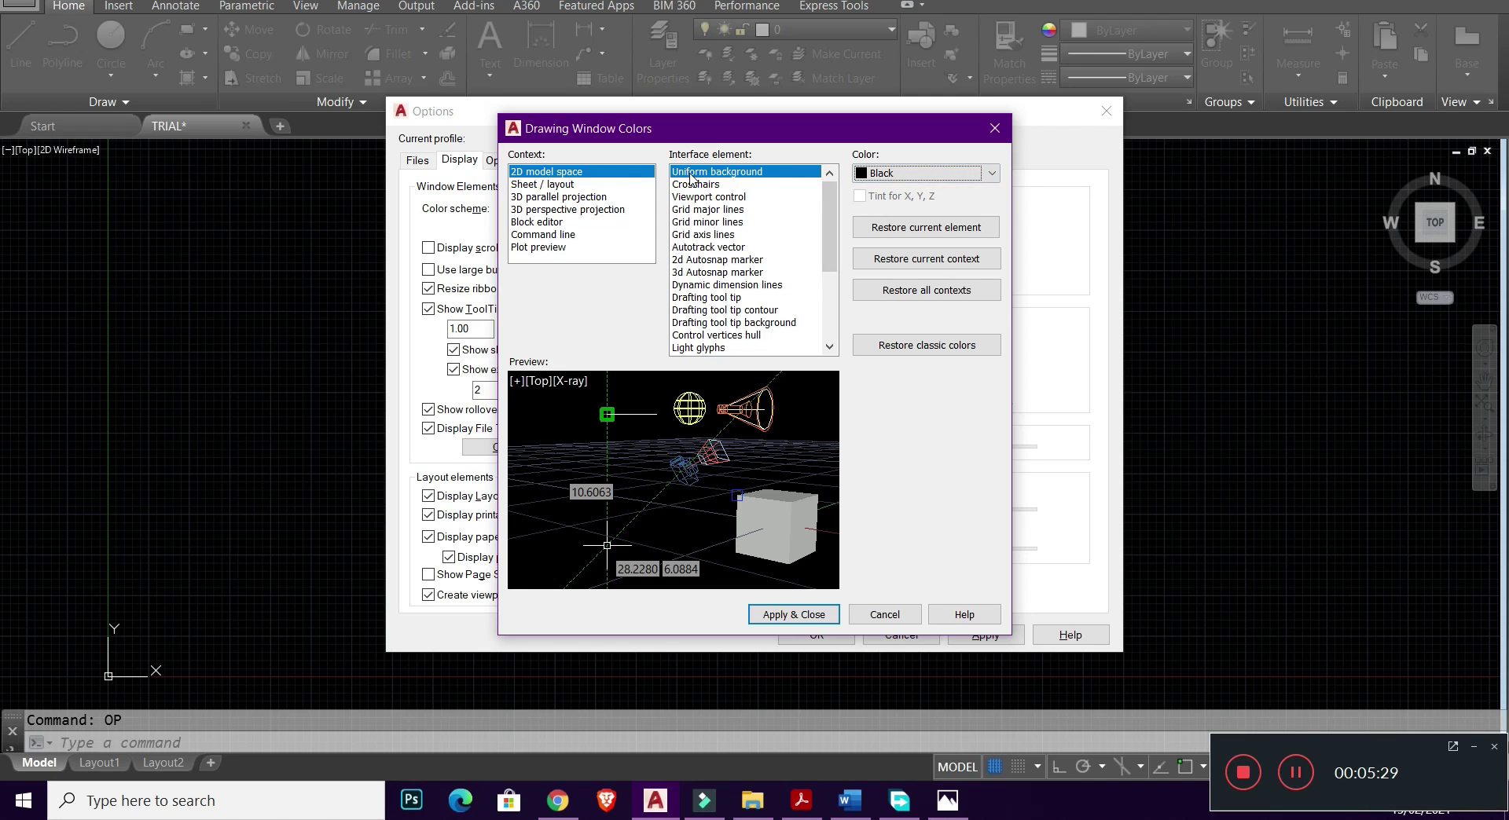
pyautogui.click(805, 616)
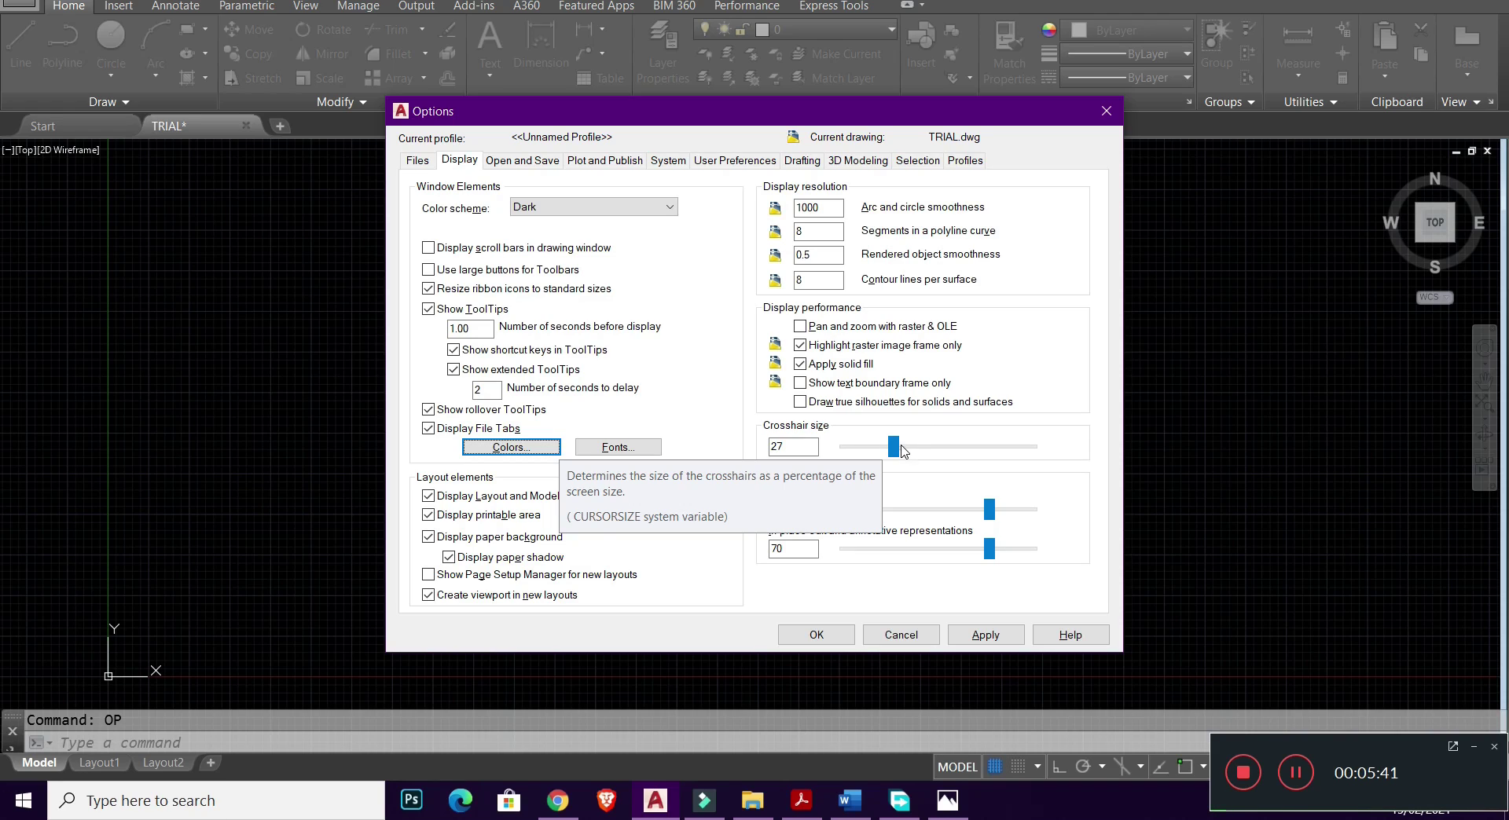
# - Adjust the crosshair size, review the Drafting and Selection settings, then apply and close Options
pyautogui.moveTo(894, 449)
pyautogui.mouseDown()
pyautogui.moveTo(927, 465)
pyautogui.moveTo(868, 468)
pyautogui.moveTo(915, 470)
pyautogui.moveTo(898, 472)
pyautogui.mouseUp()
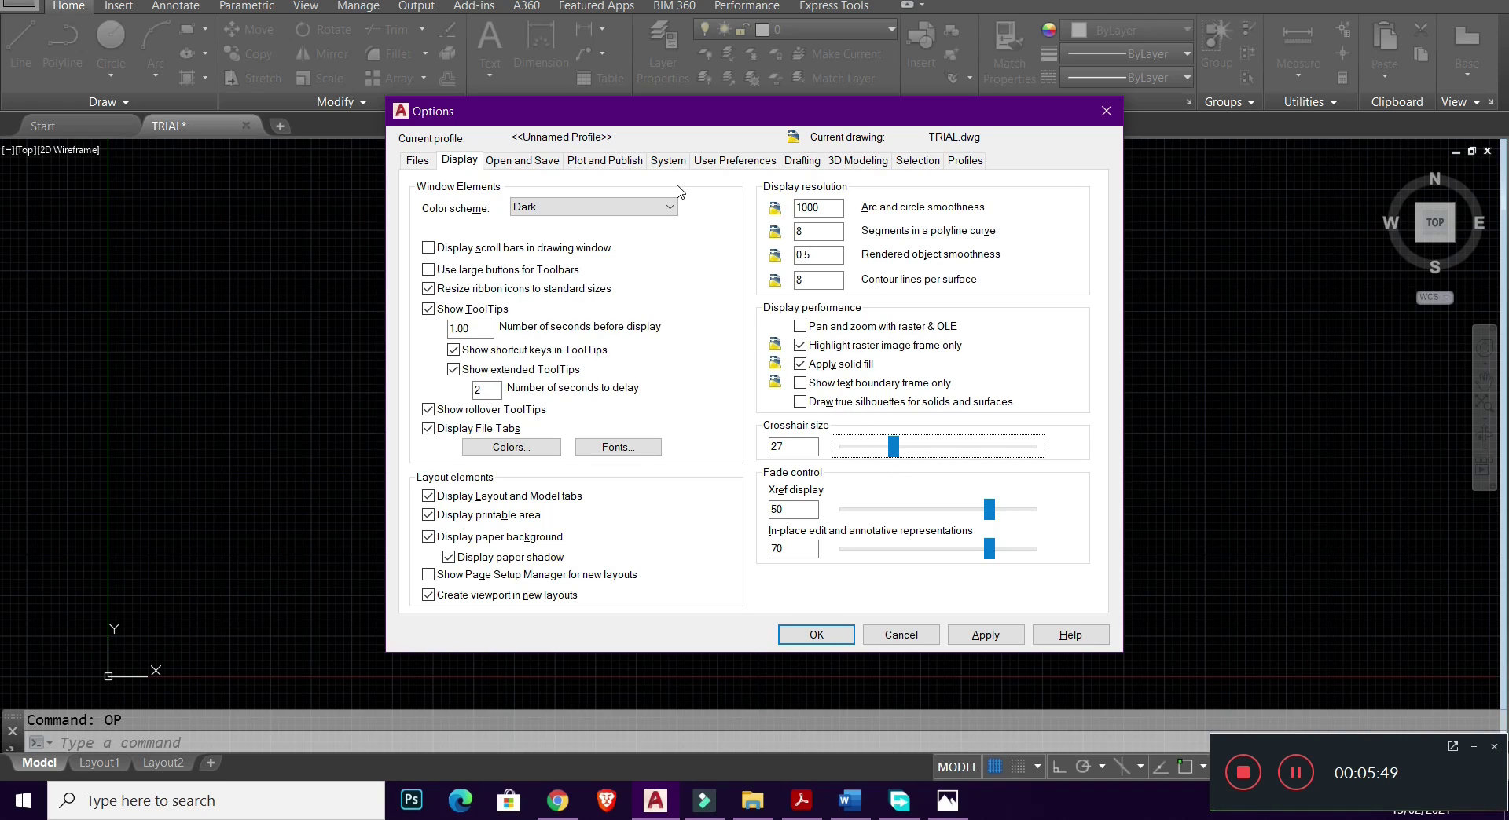
pyautogui.click(802, 160)
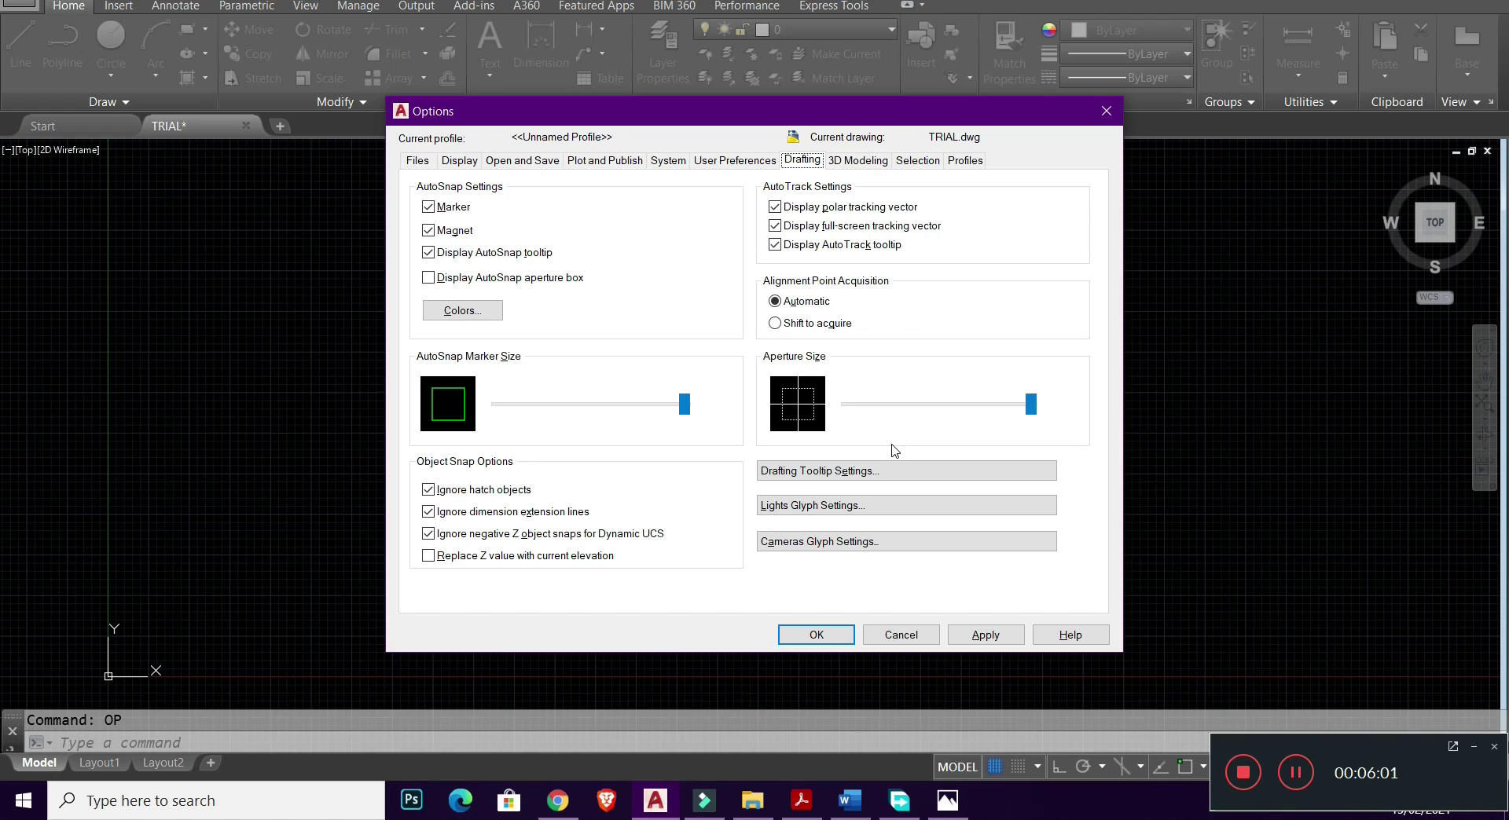
pyautogui.click(918, 159)
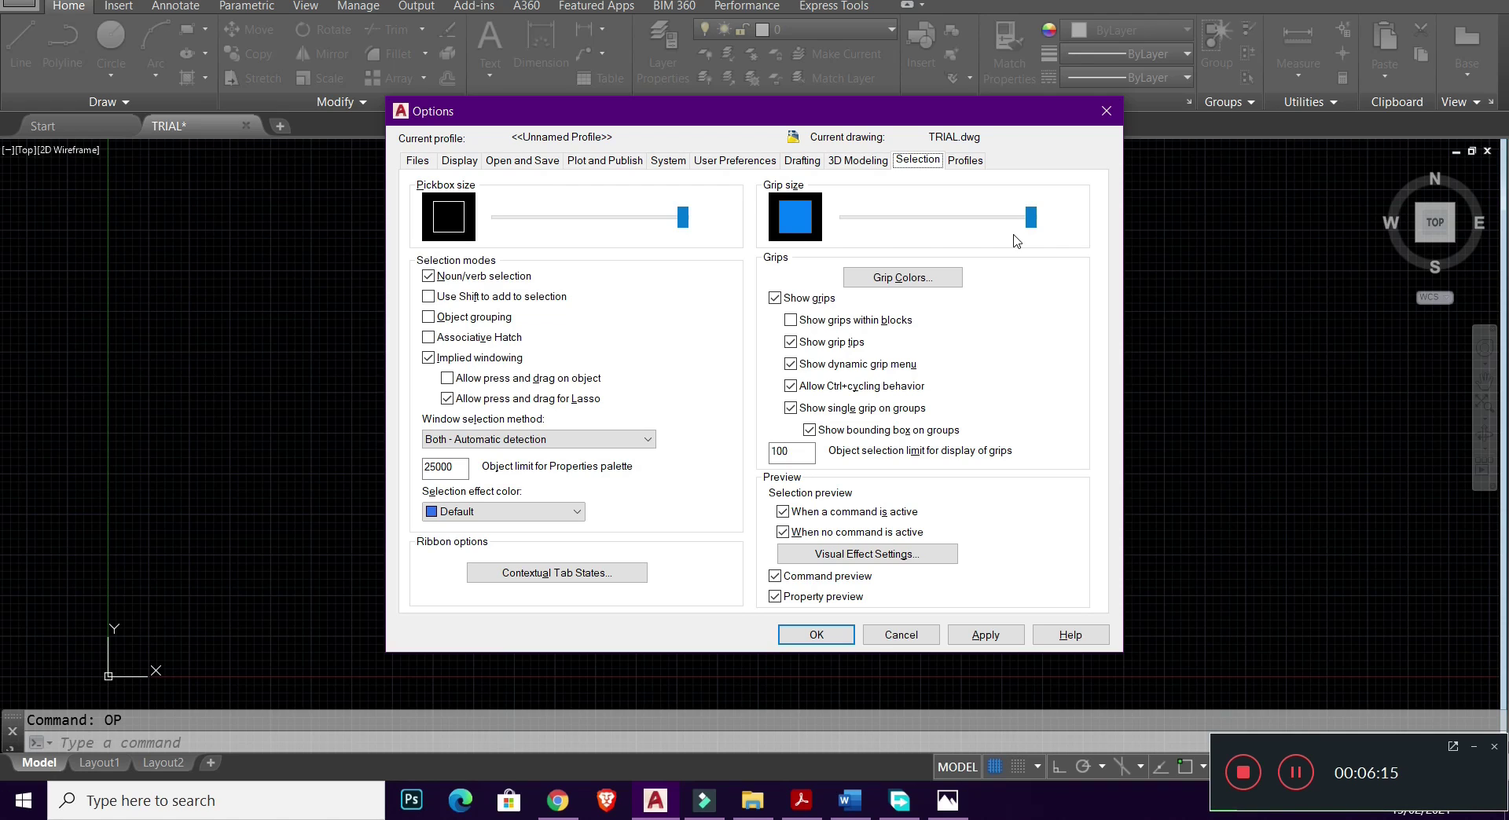
pyautogui.click(985, 634)
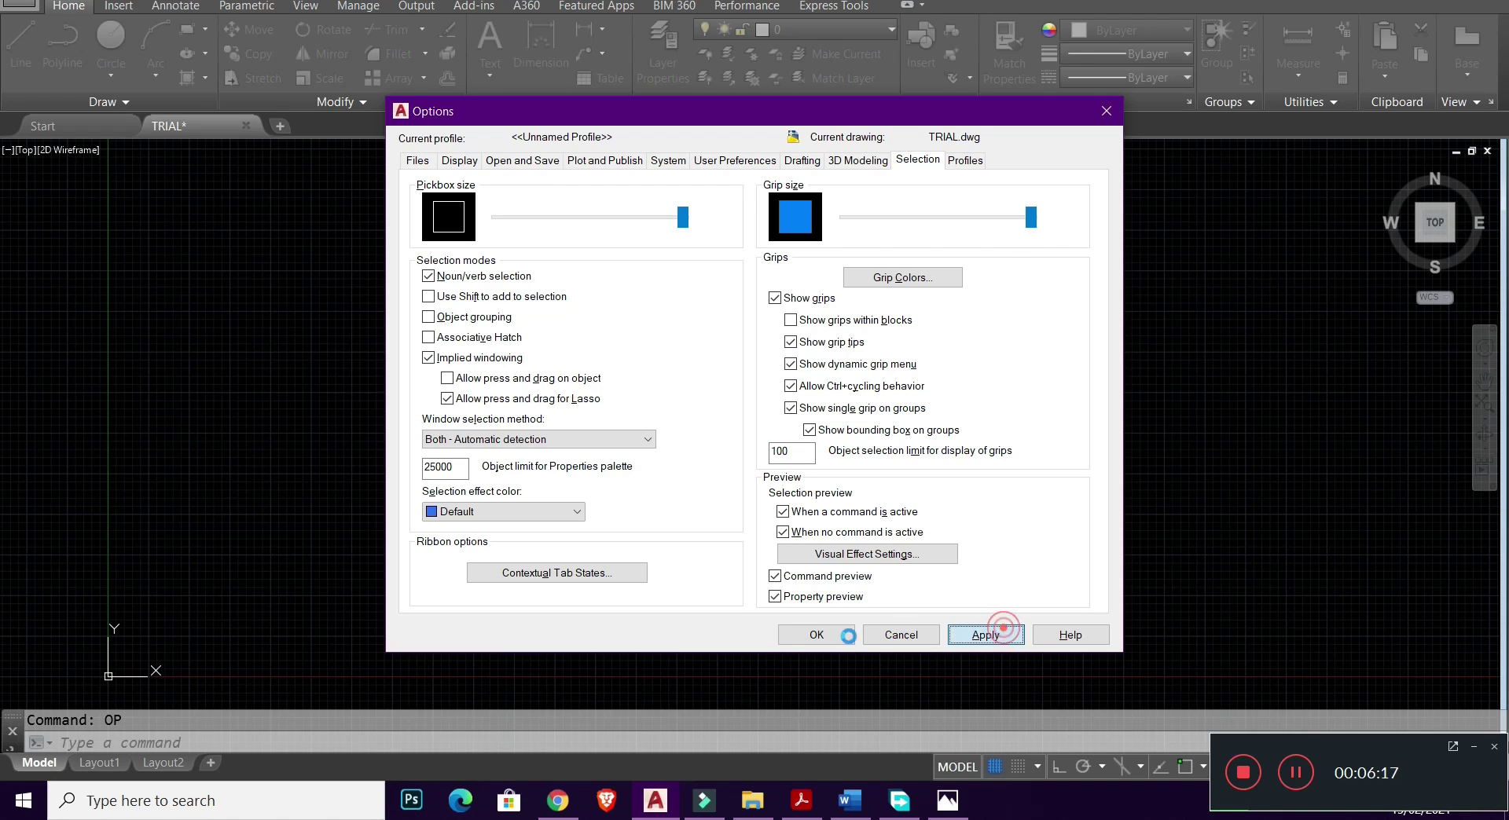
pyautogui.click(786, 637)
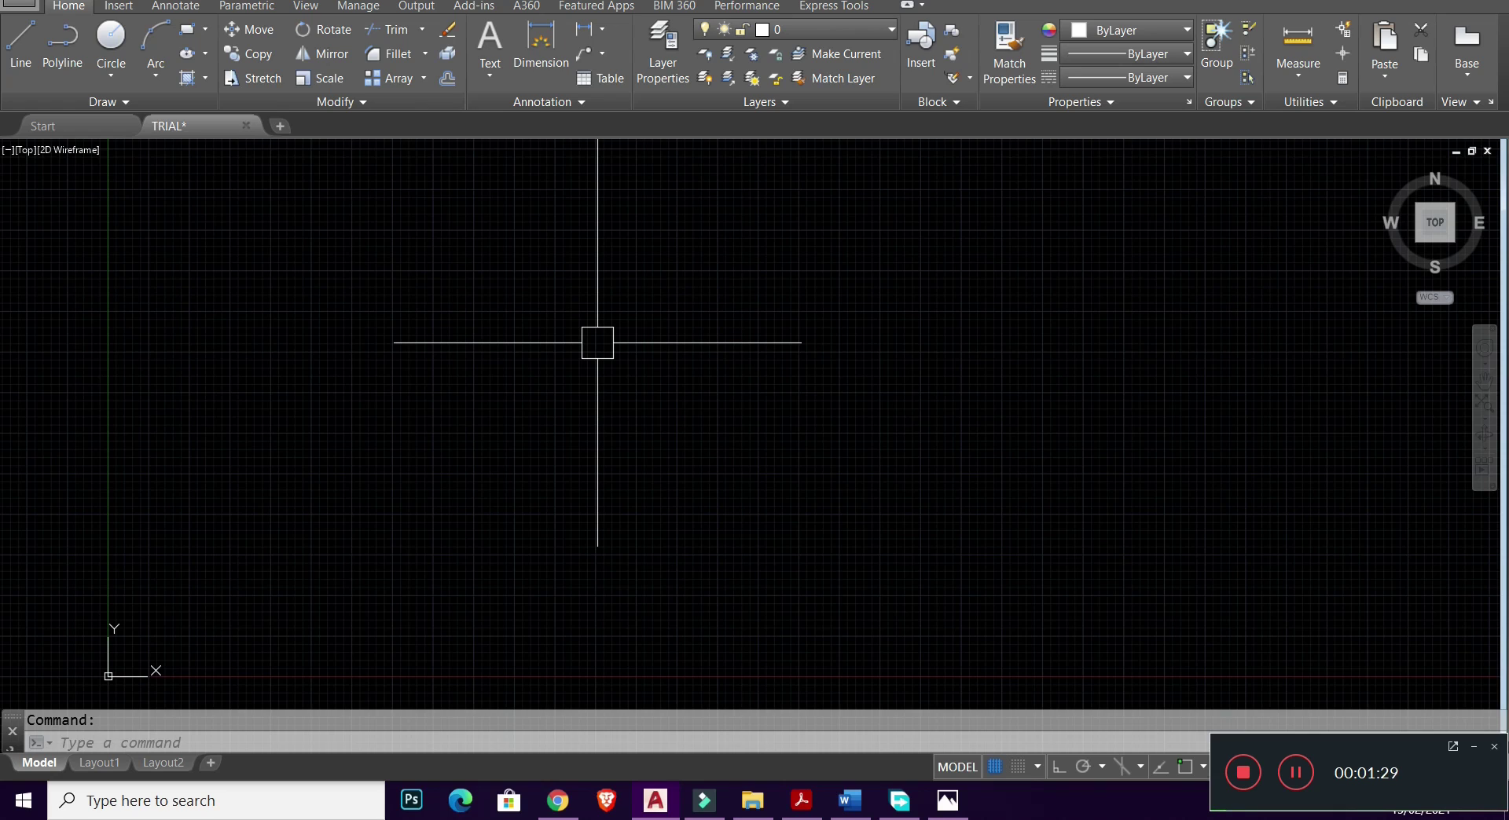
# - Open AutoCAD Help with F1 and close it, twice
pyautogui.press('F1')
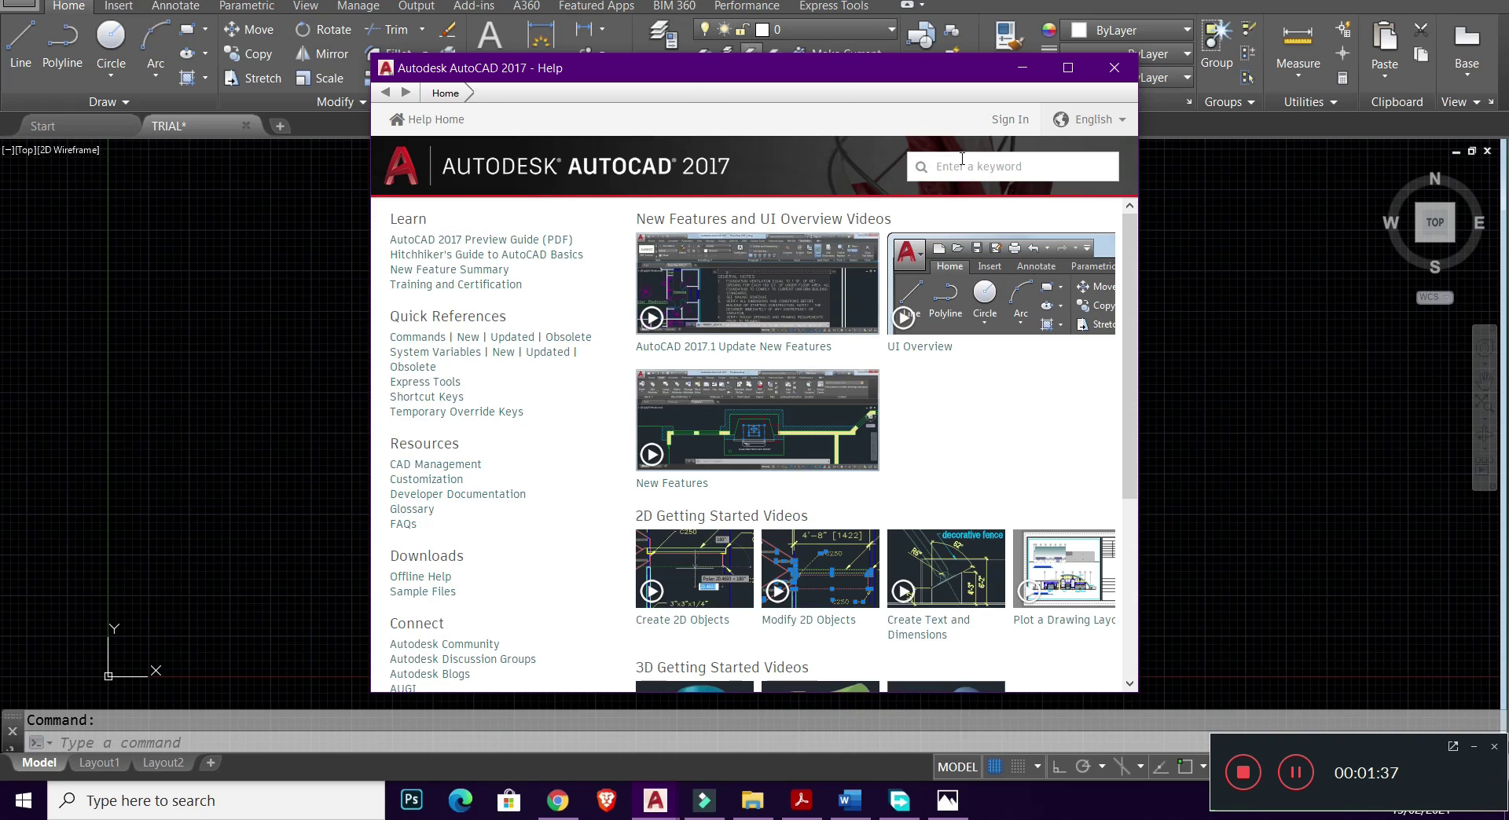
pyautogui.click(1114, 67)
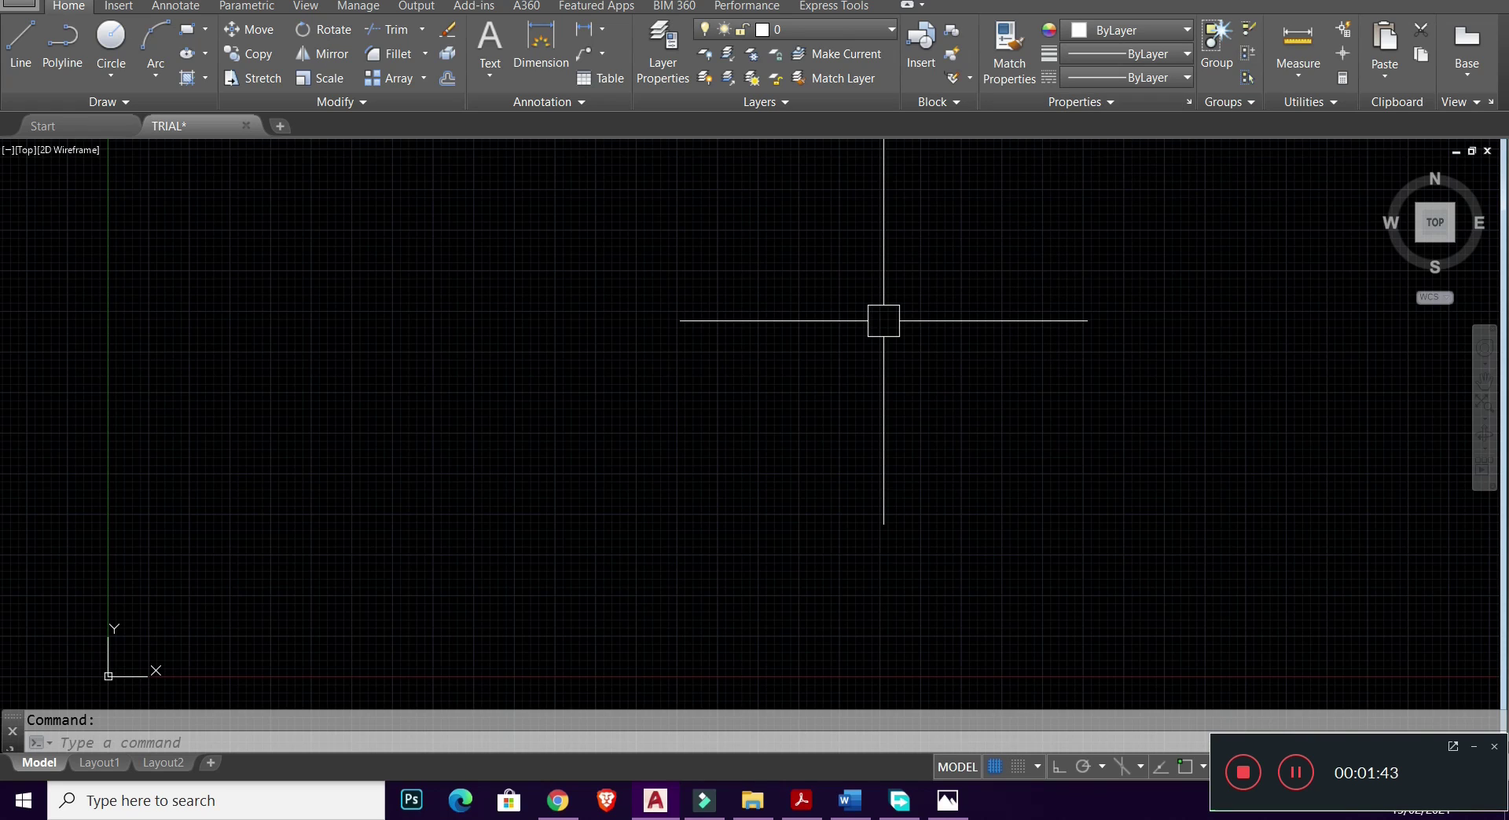
pyautogui.press('F1')
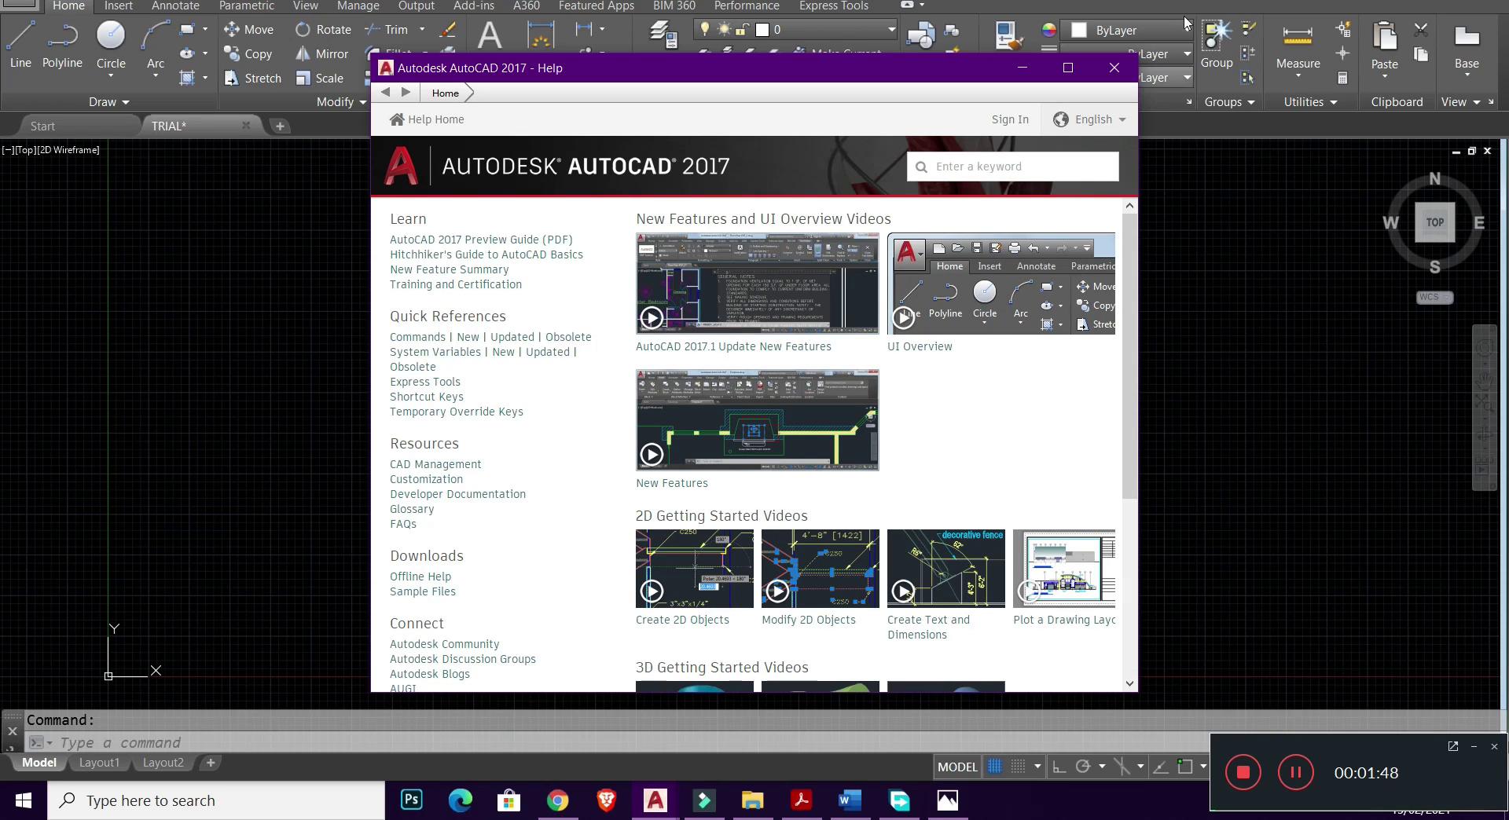
pyautogui.click(1126, 75)
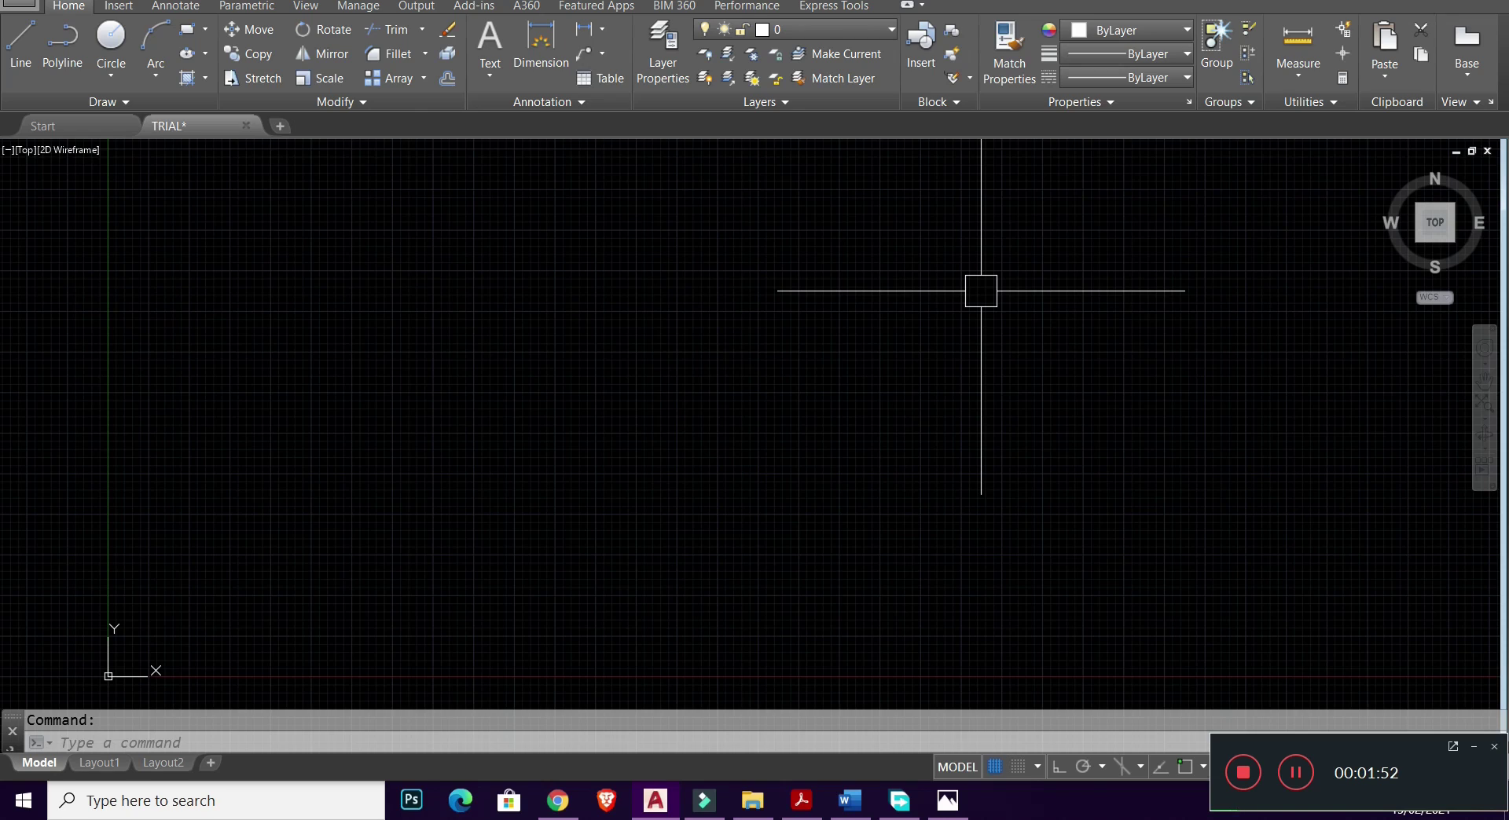
# - Expand and collapse the command history with F2, then turn object snap off with F3
pyautogui.press('F2')
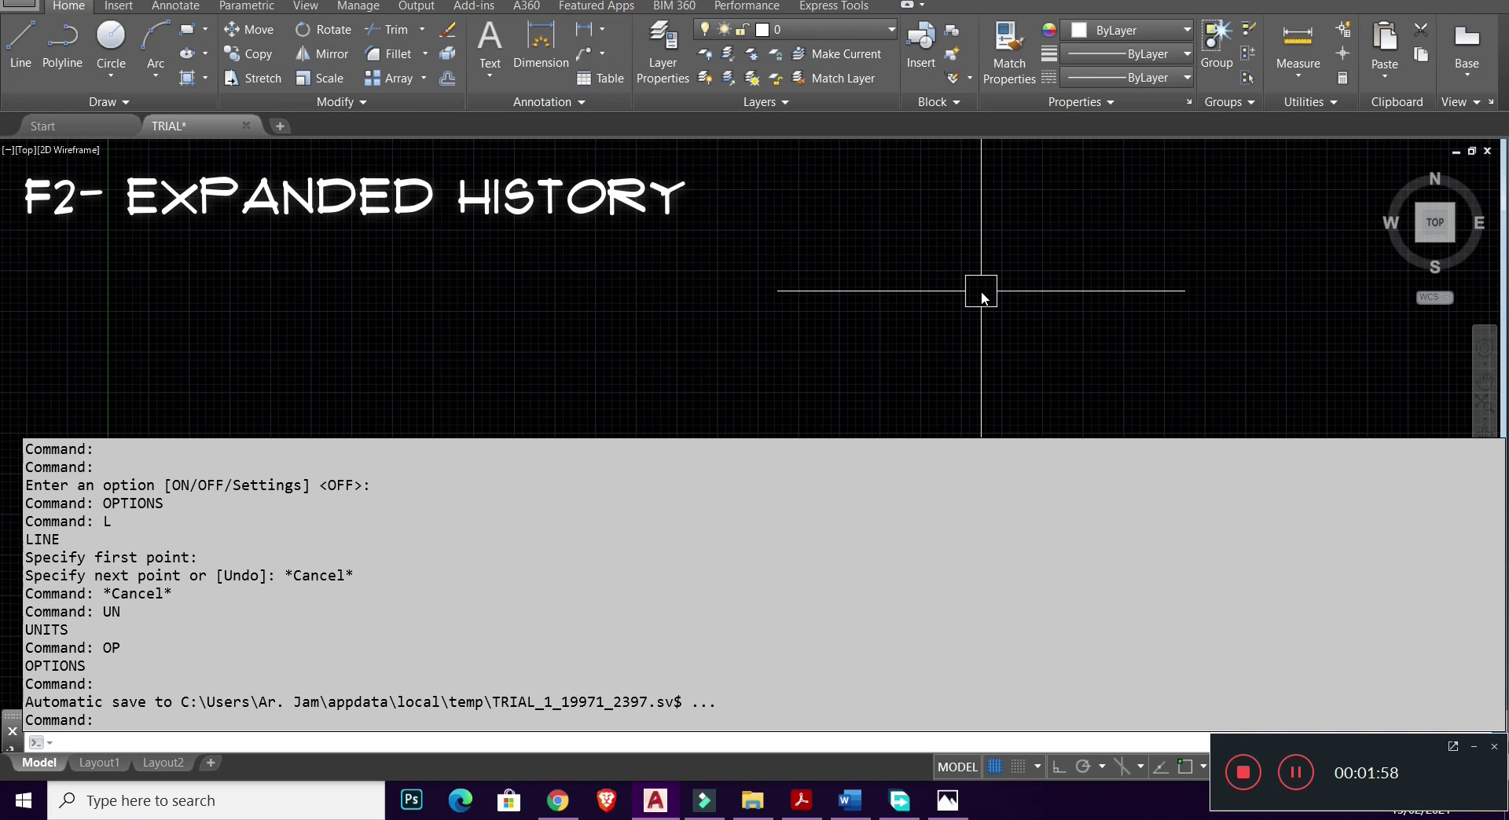
pyautogui.press('F2')
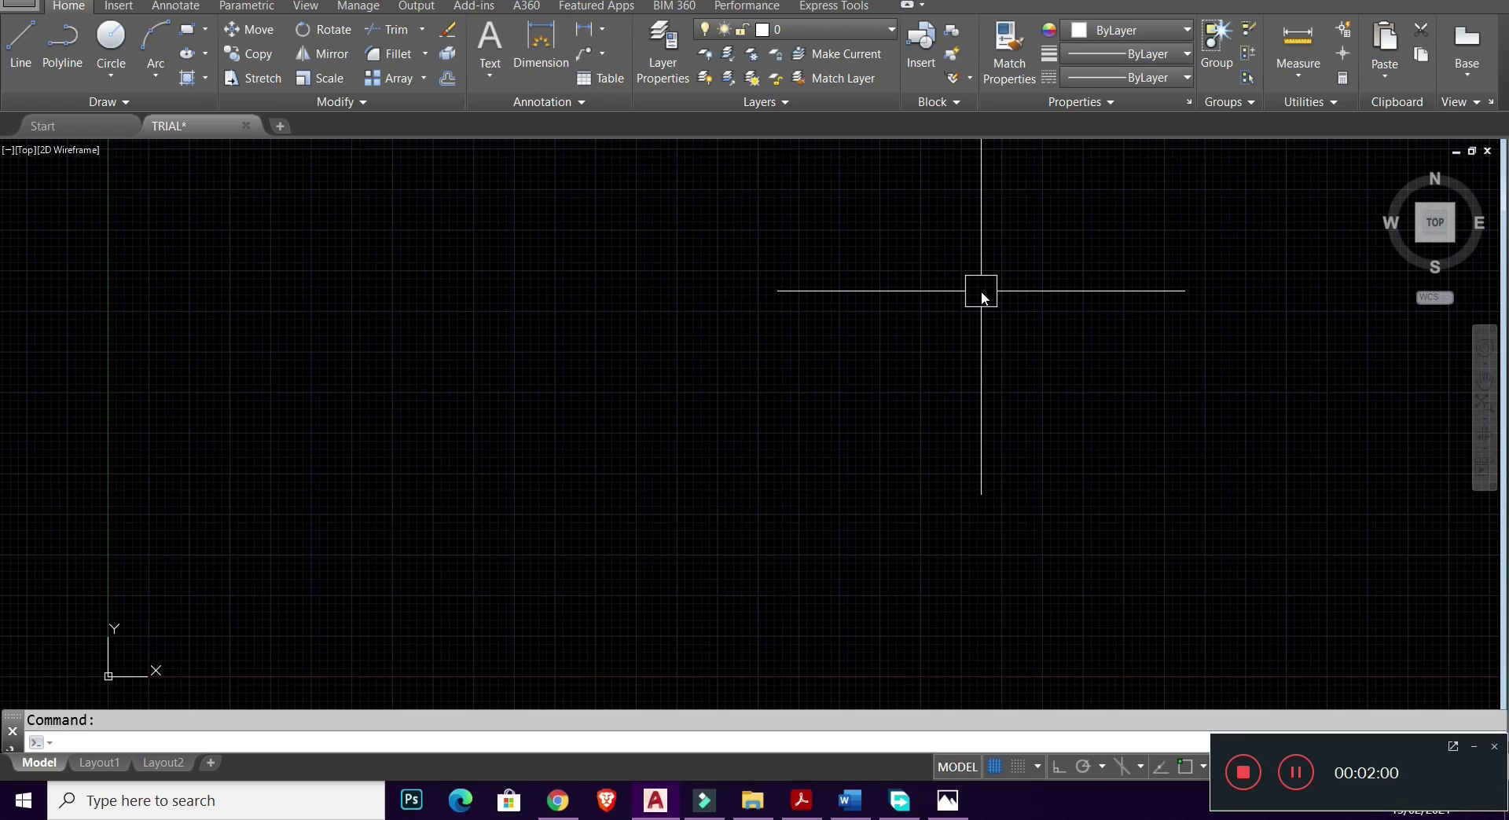
pyautogui.press('F3')
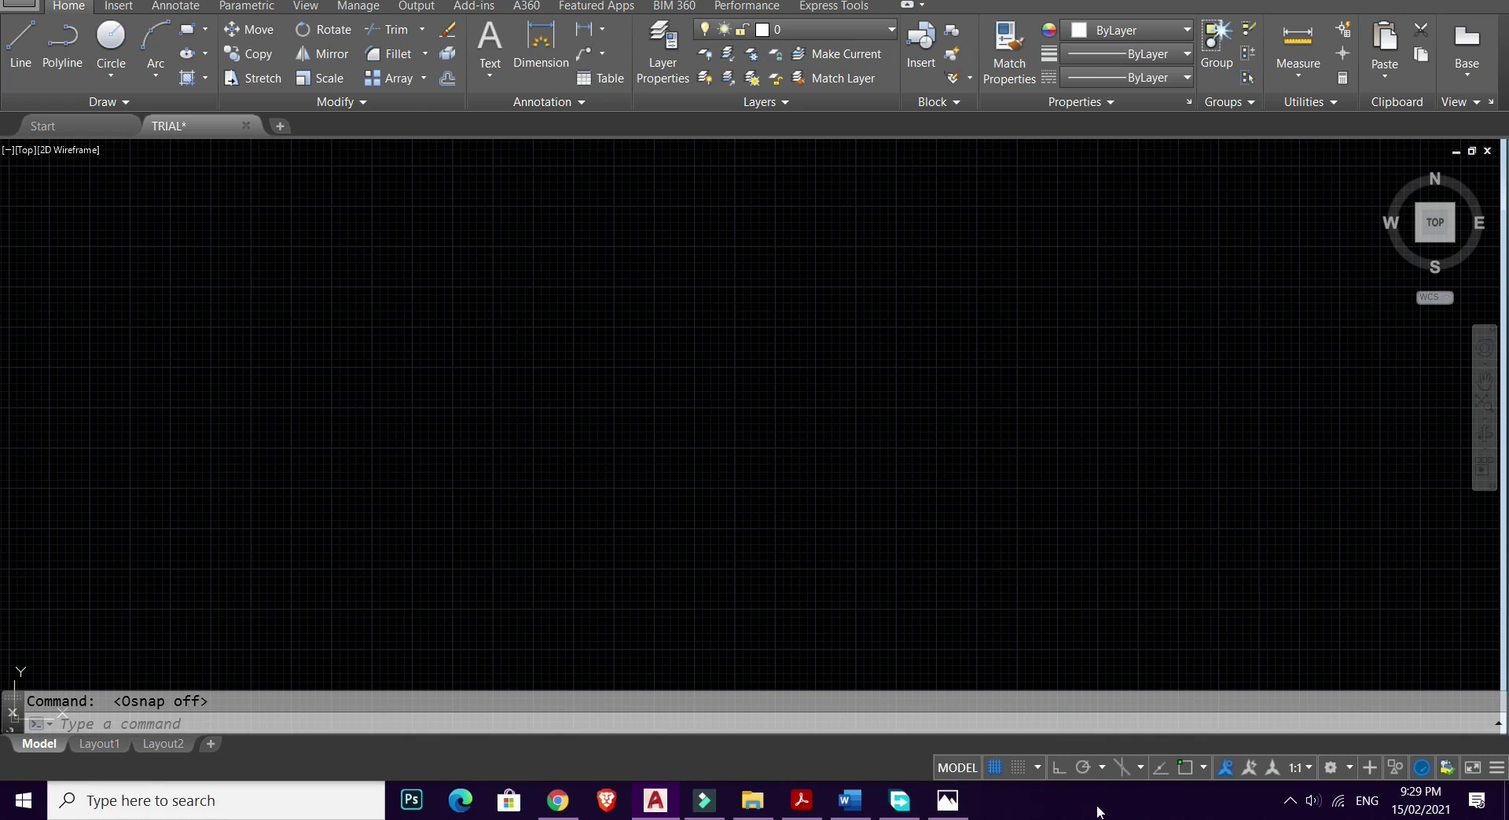
# - Turn object snap and 3D object snap on, then draw a diagonal test line
pyautogui.click(1181, 770)
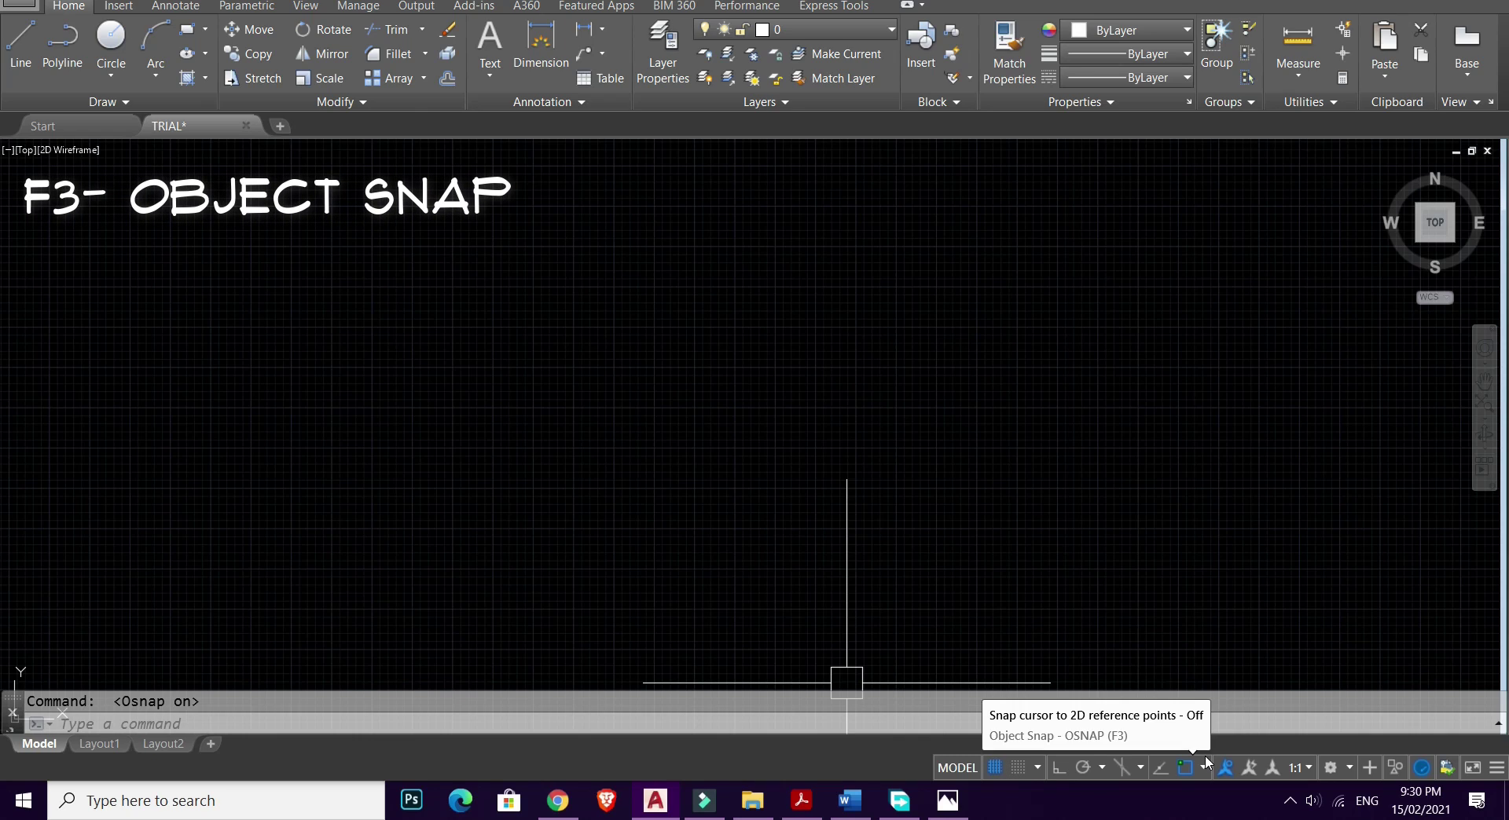
pyautogui.press('F4')
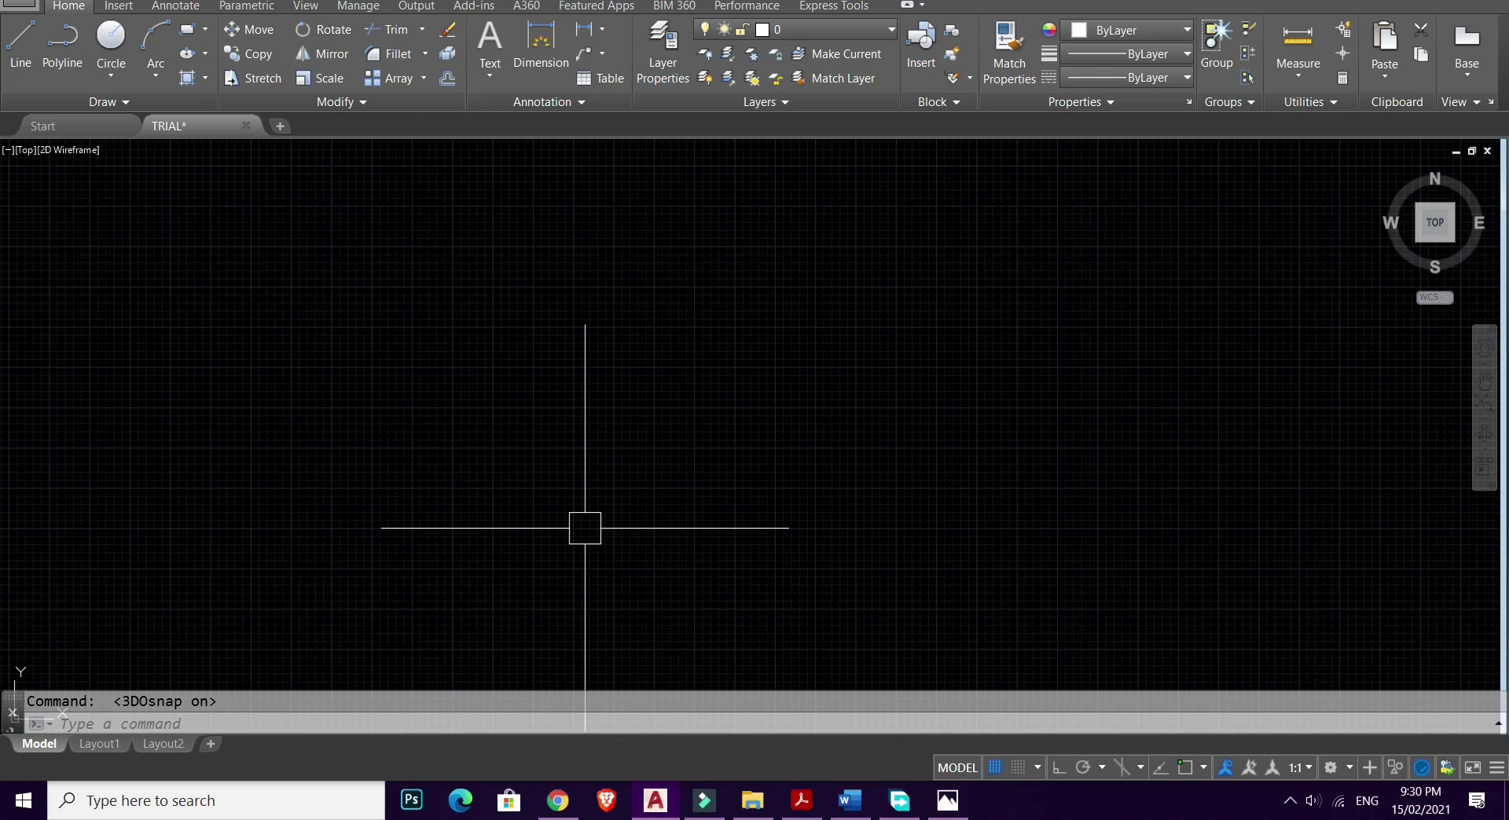
pyautogui.write('l')
pyautogui.press('Return')
pyautogui.click(492, 518)
pyautogui.click(821, 275)
pyautogui.press('Escape')
# - Draw a second line from the centre to the lower right, cancelling the next one
pyautogui.write('l')
pyautogui.press('Return')
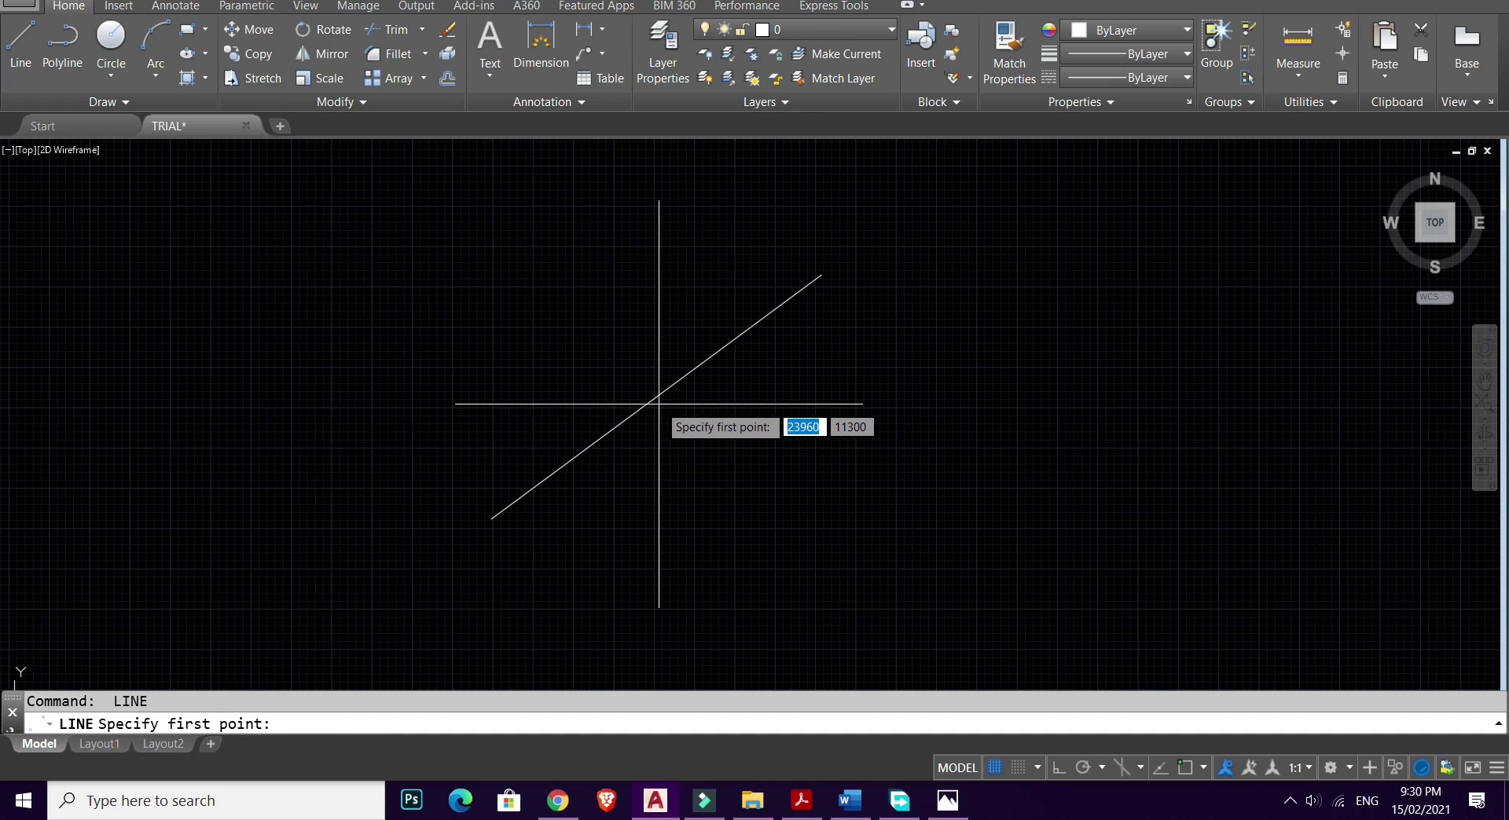
pyautogui.click(658, 405)
pyautogui.click(907, 519)
pyautogui.press('Return')
pyautogui.press('Return')
pyautogui.click(480, 251)
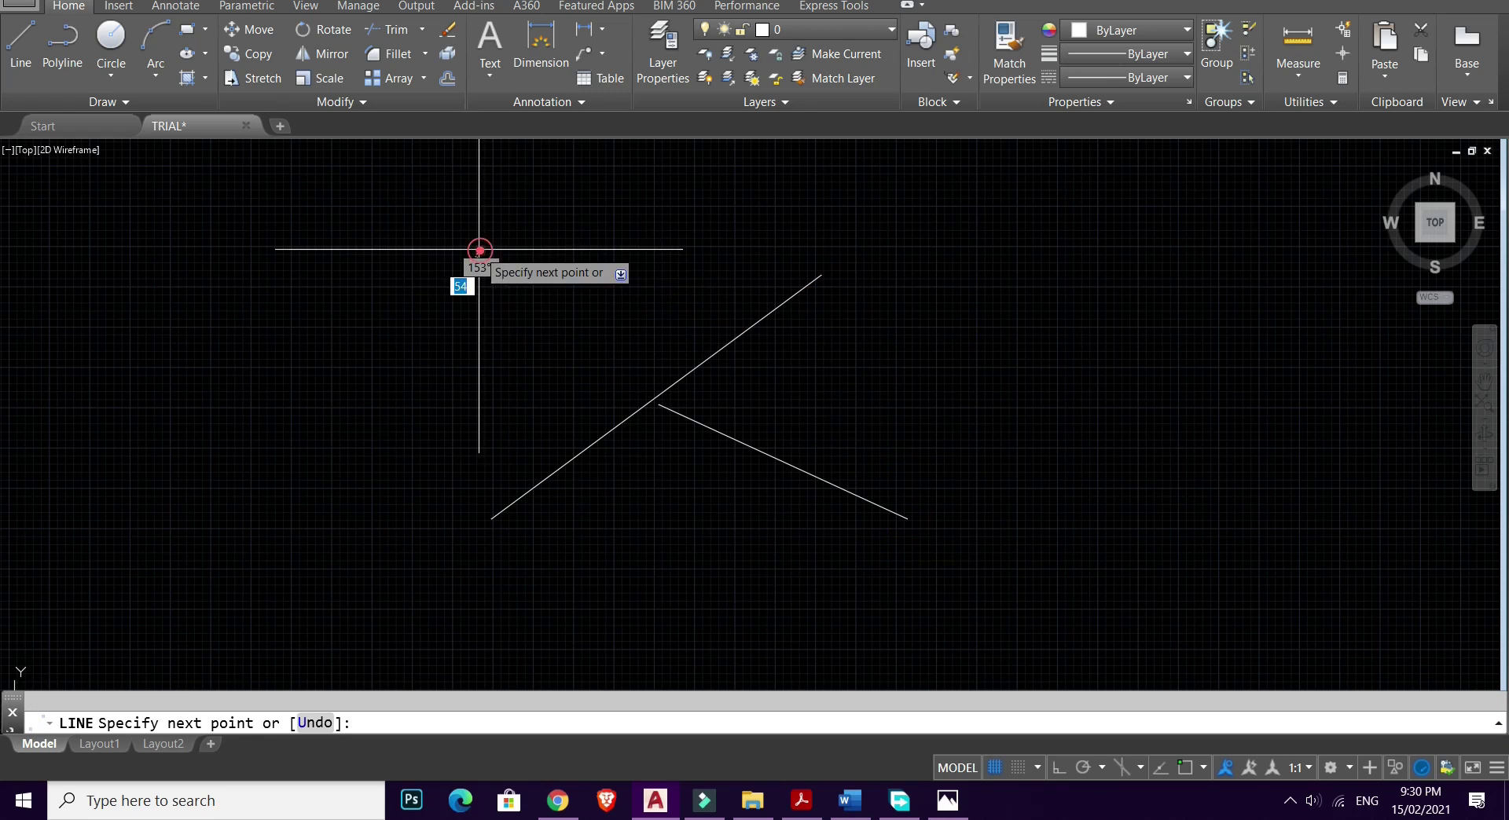
pyautogui.press('Escape')
# - Start and cancel another line, then zoom so the whole sketch is visible
pyautogui.press('Return')
pyautogui.click(719, 575)
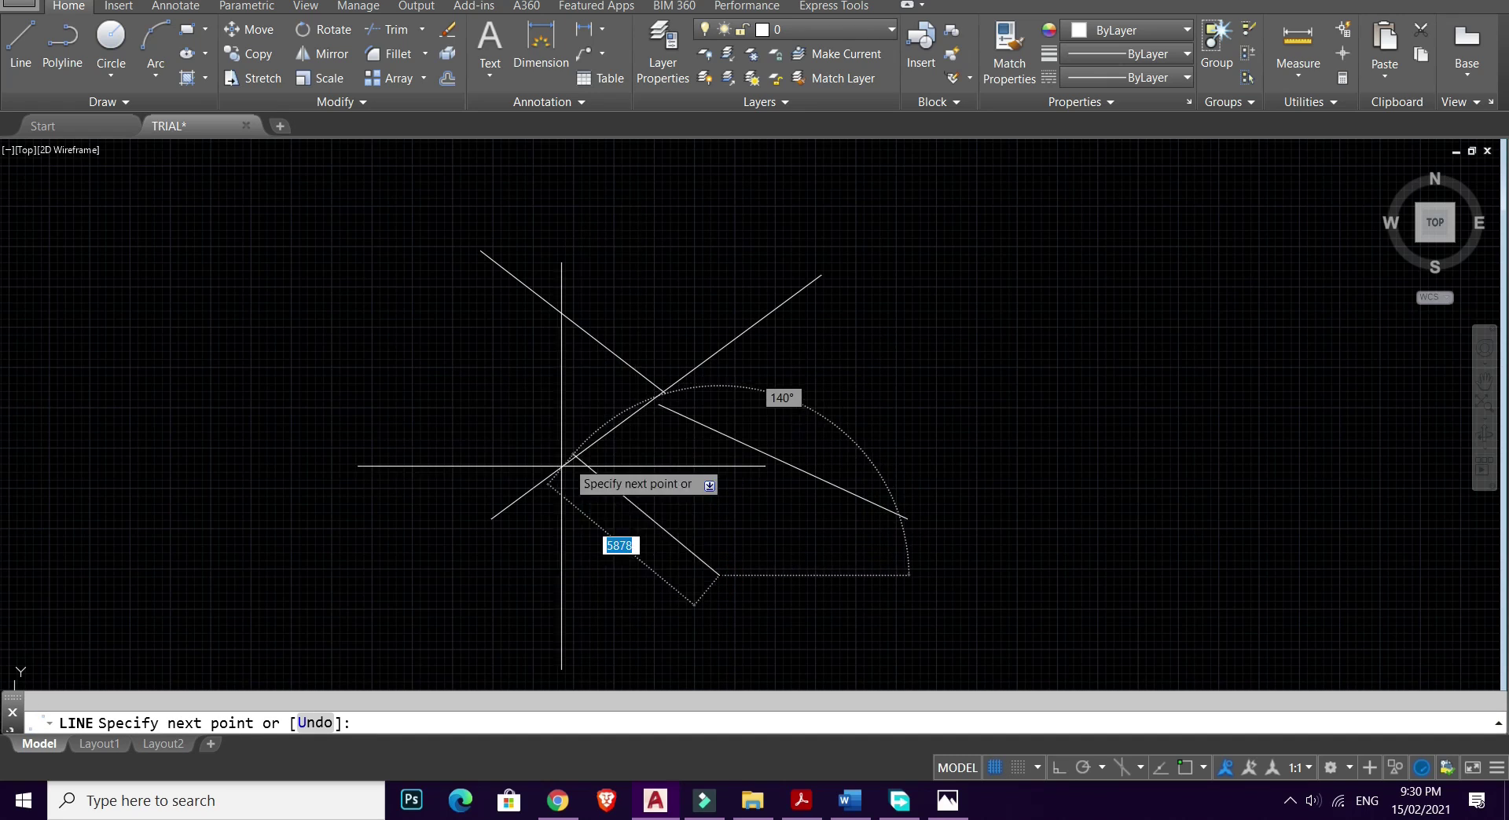
pyautogui.scroll(4, 521, 488)
pyautogui.press('Escape')
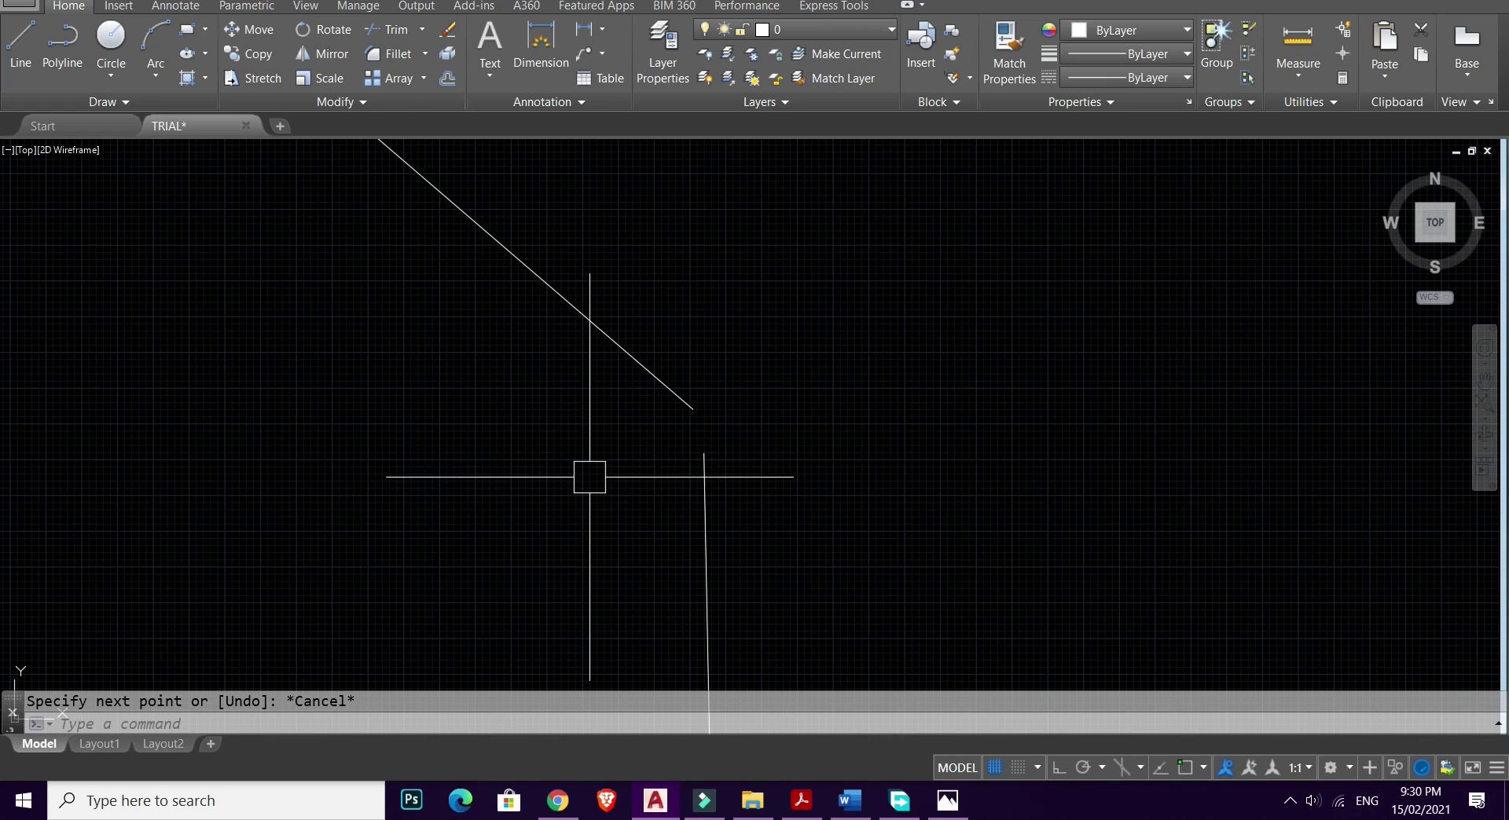
pyautogui.scroll(-3, 610, 462)
pyautogui.scroll(-3, 734, 515)
pyautogui.scroll(5, 720, 495)
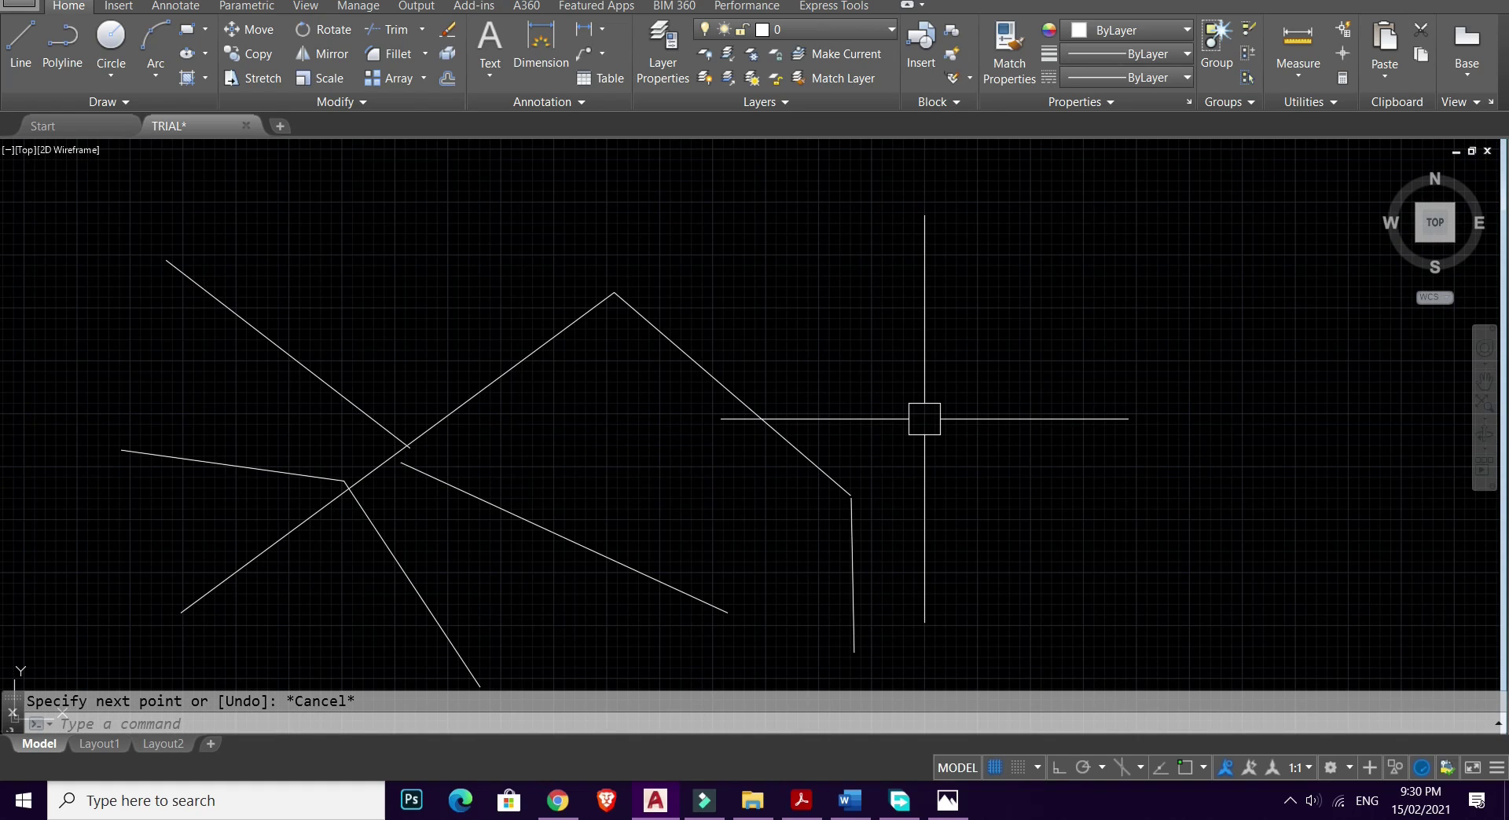
pyautogui.write('OS')
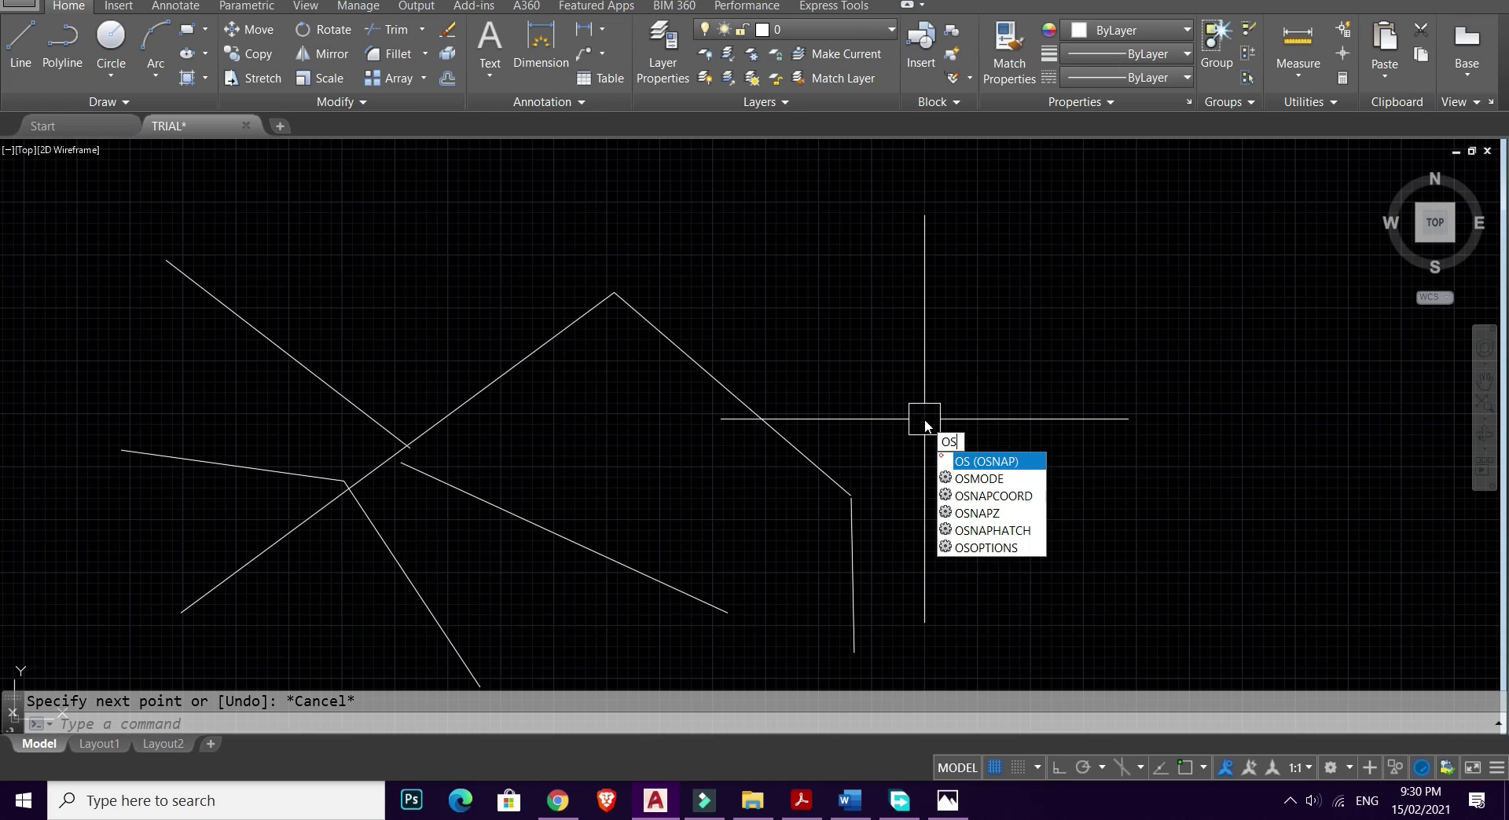
pyautogui.press('Return')
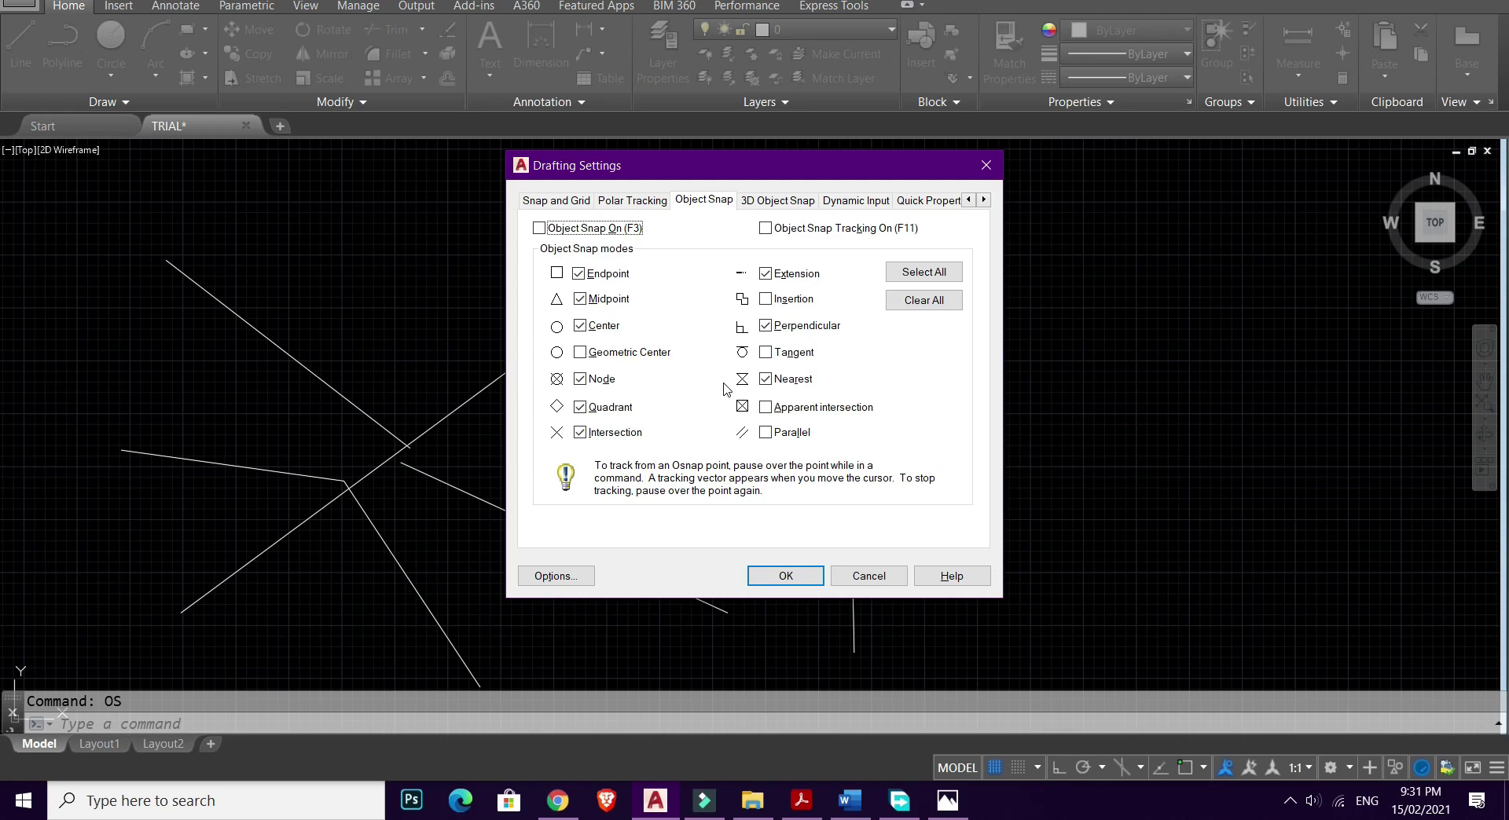
pyautogui.click(789, 575)
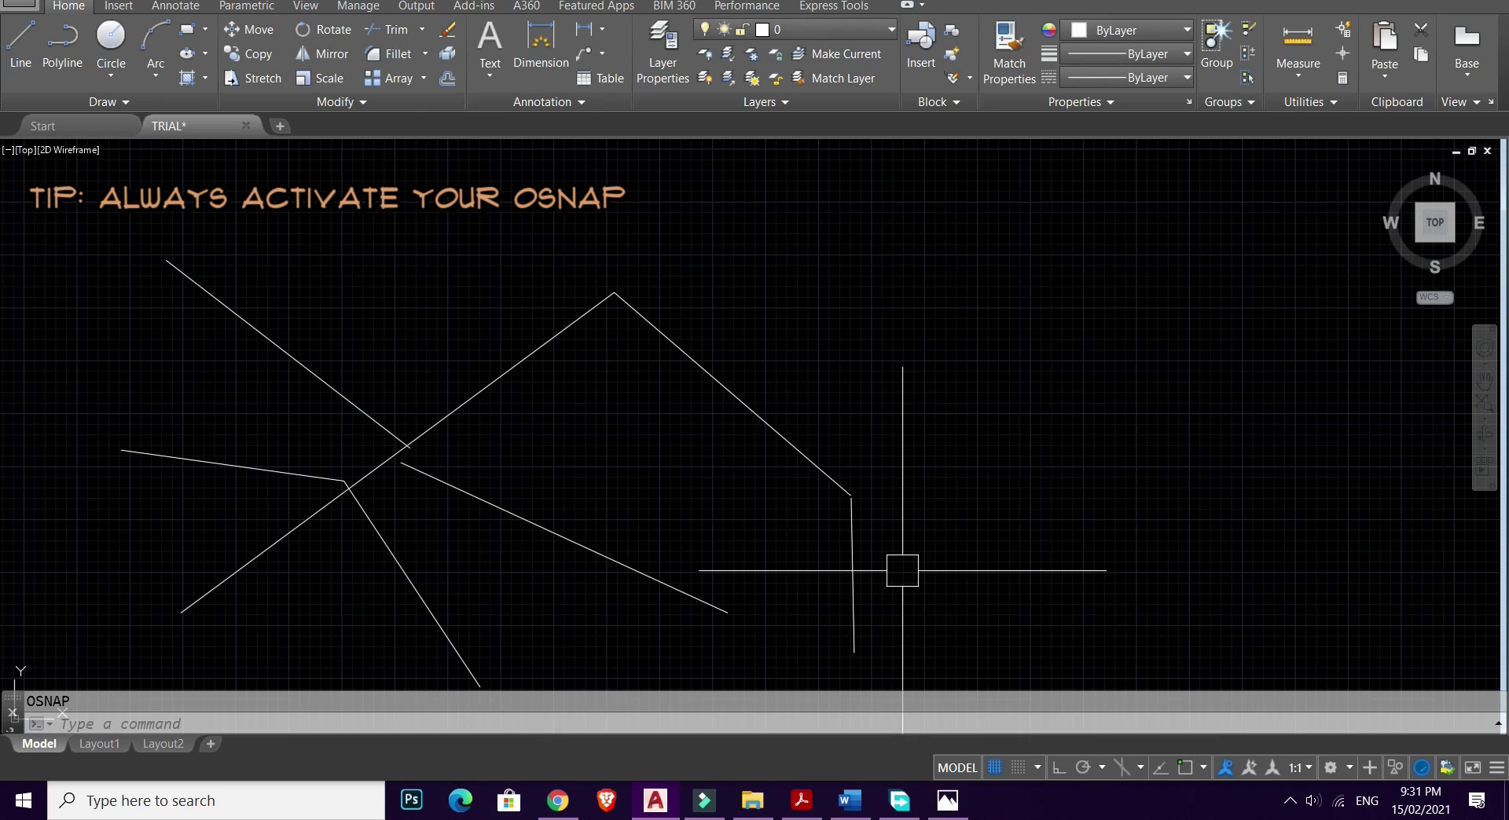
# - Turn object snap on and draw a line right from the vertical line's bottom endpoint
pyautogui.press('F3')
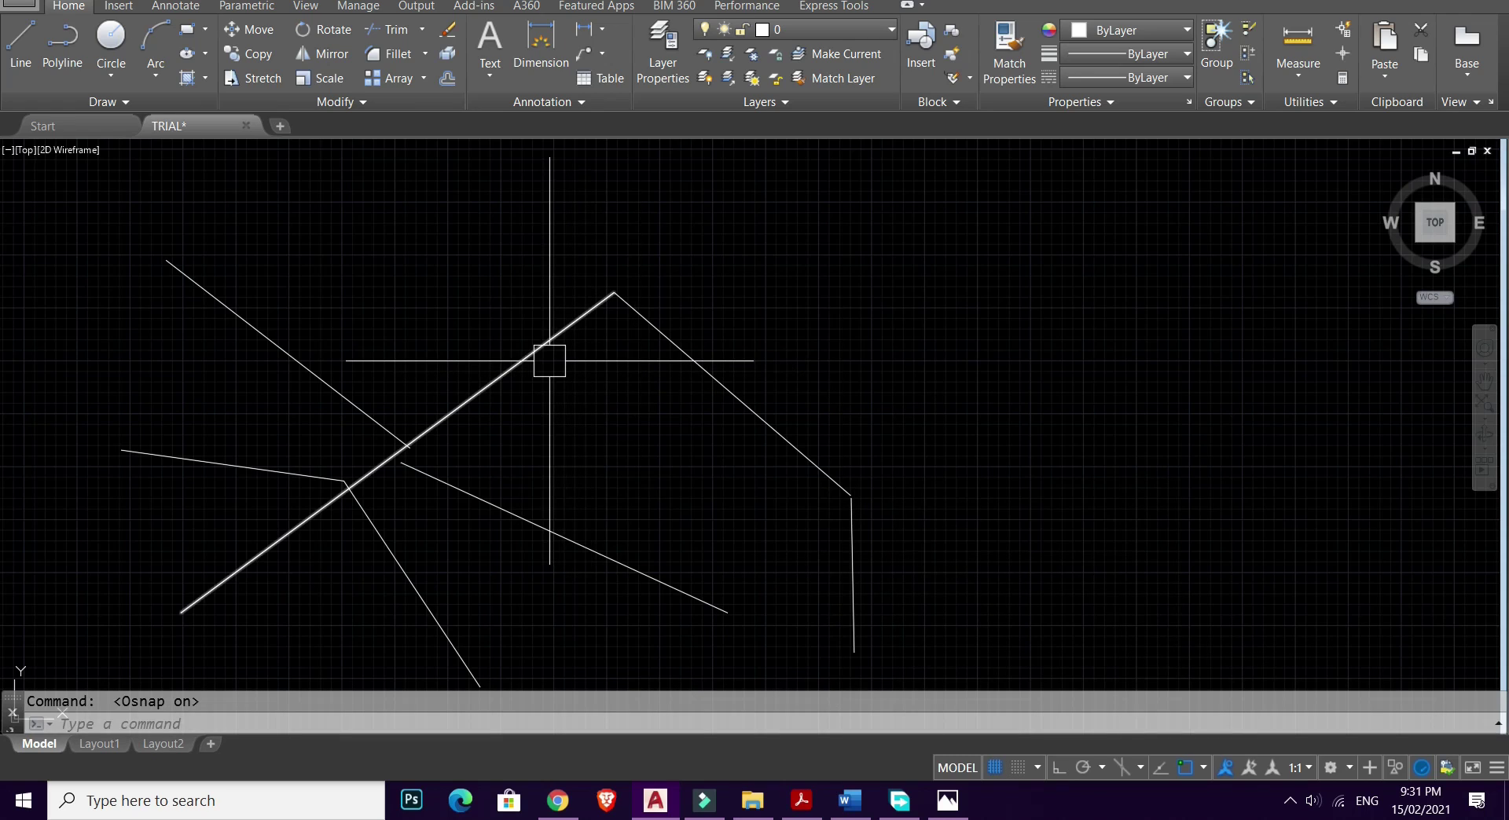
pyautogui.write('l')
pyautogui.press('Return')
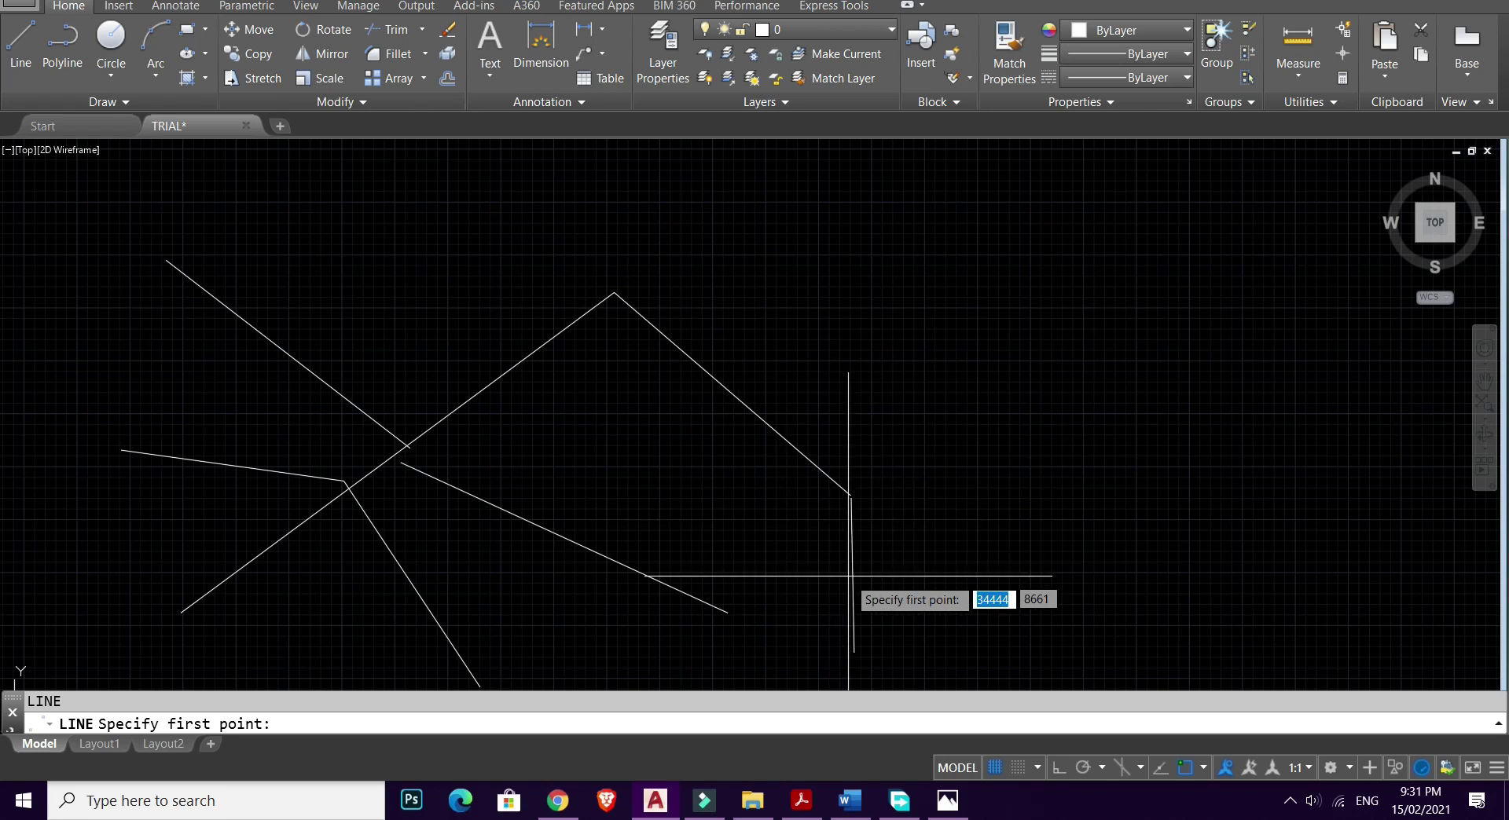
pyautogui.moveTo(852, 575); pyautogui.dragTo(868, 414, button='middle')
pyautogui.click(869, 491)
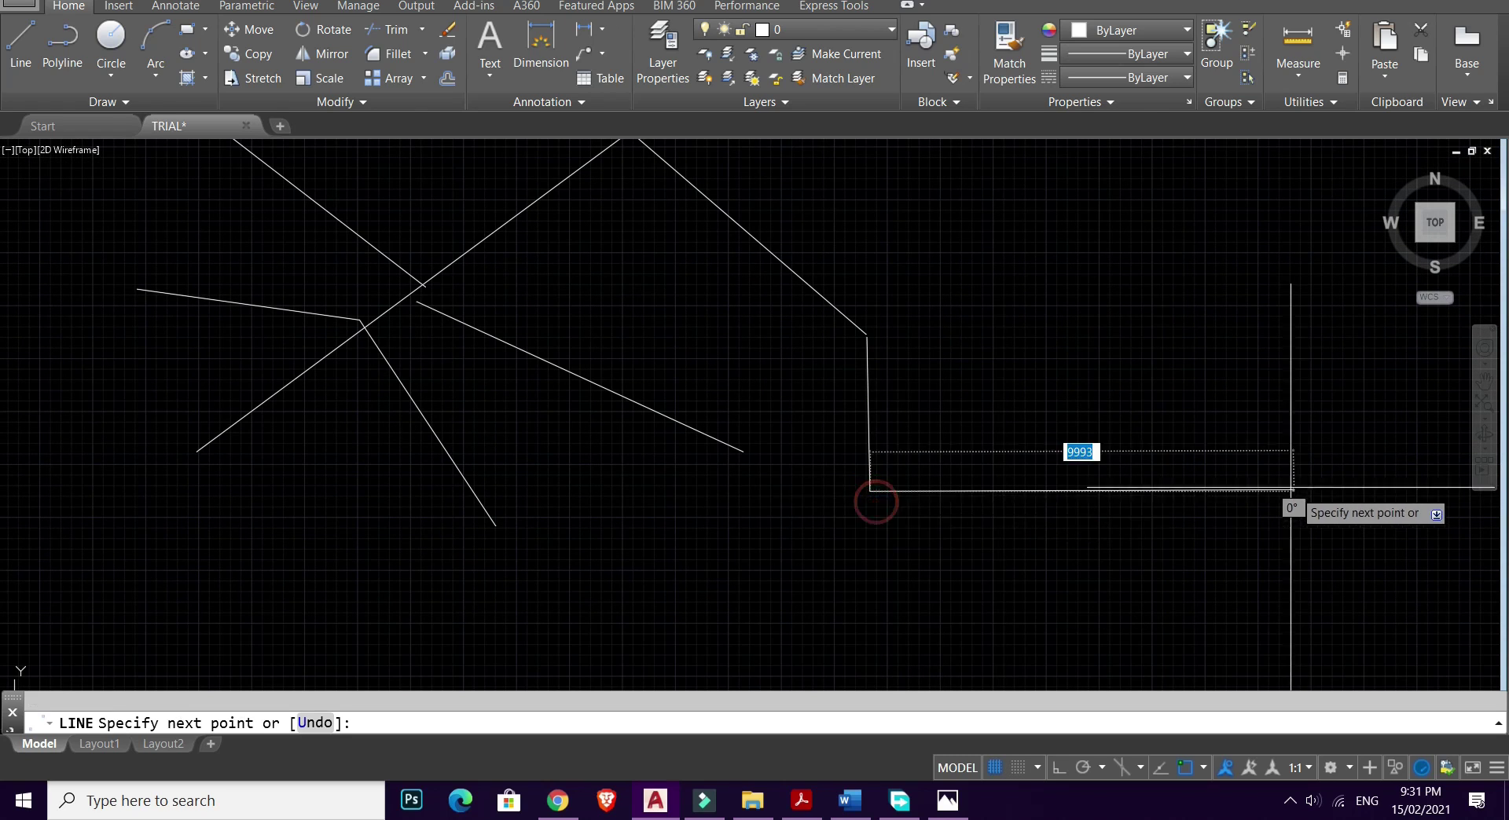
pyautogui.click(1278, 477)
pyautogui.press('Escape')
# - Draw a line from above the long diagonal ending perpendicular on it
pyautogui.press('Return')
pyautogui.moveTo(557, 306); pyautogui.dragTo(718, 468, button='middle')
pyautogui.click(503, 209)
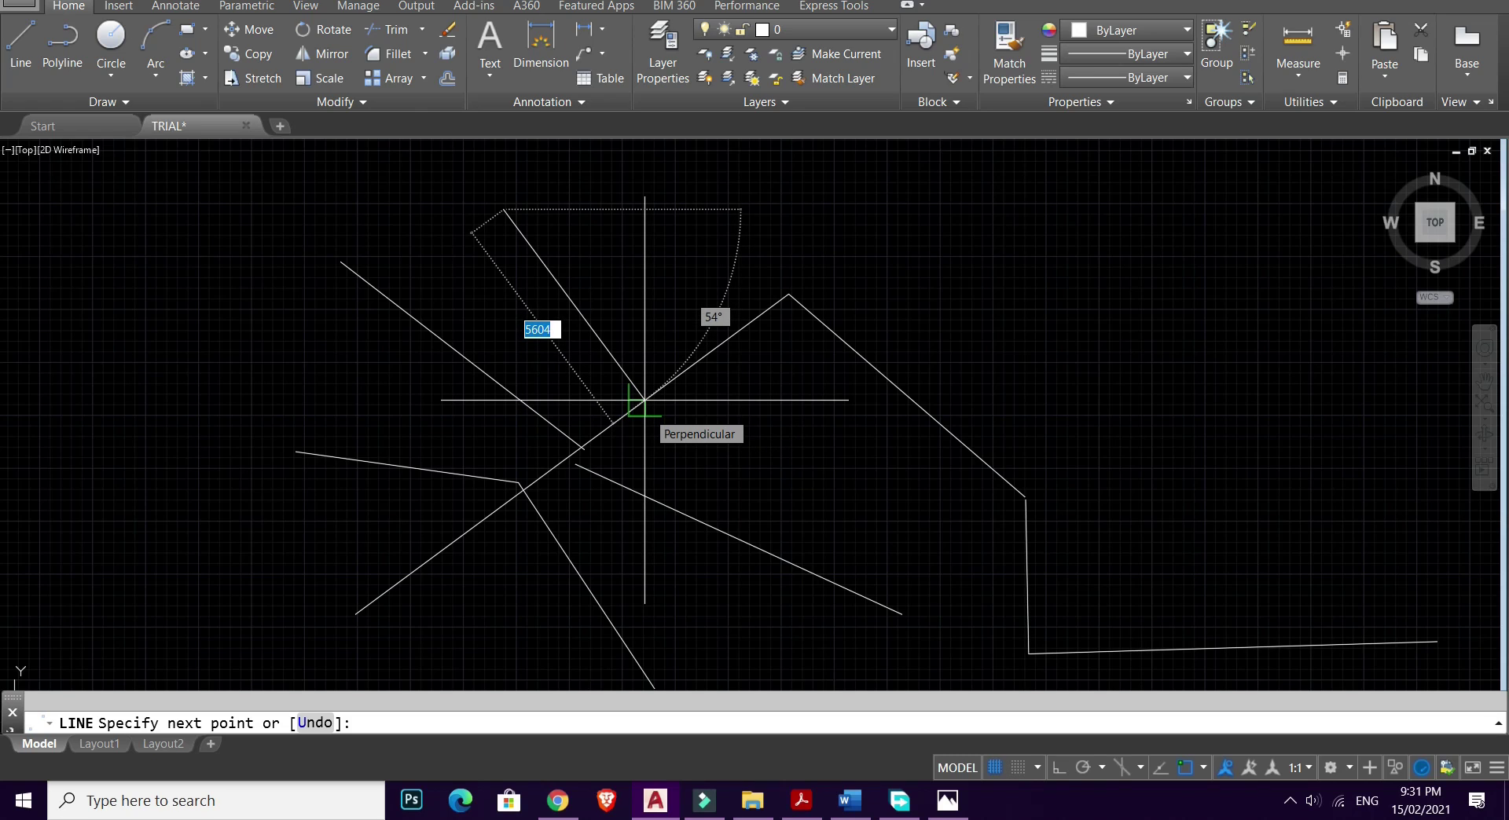
pyautogui.click(644, 400)
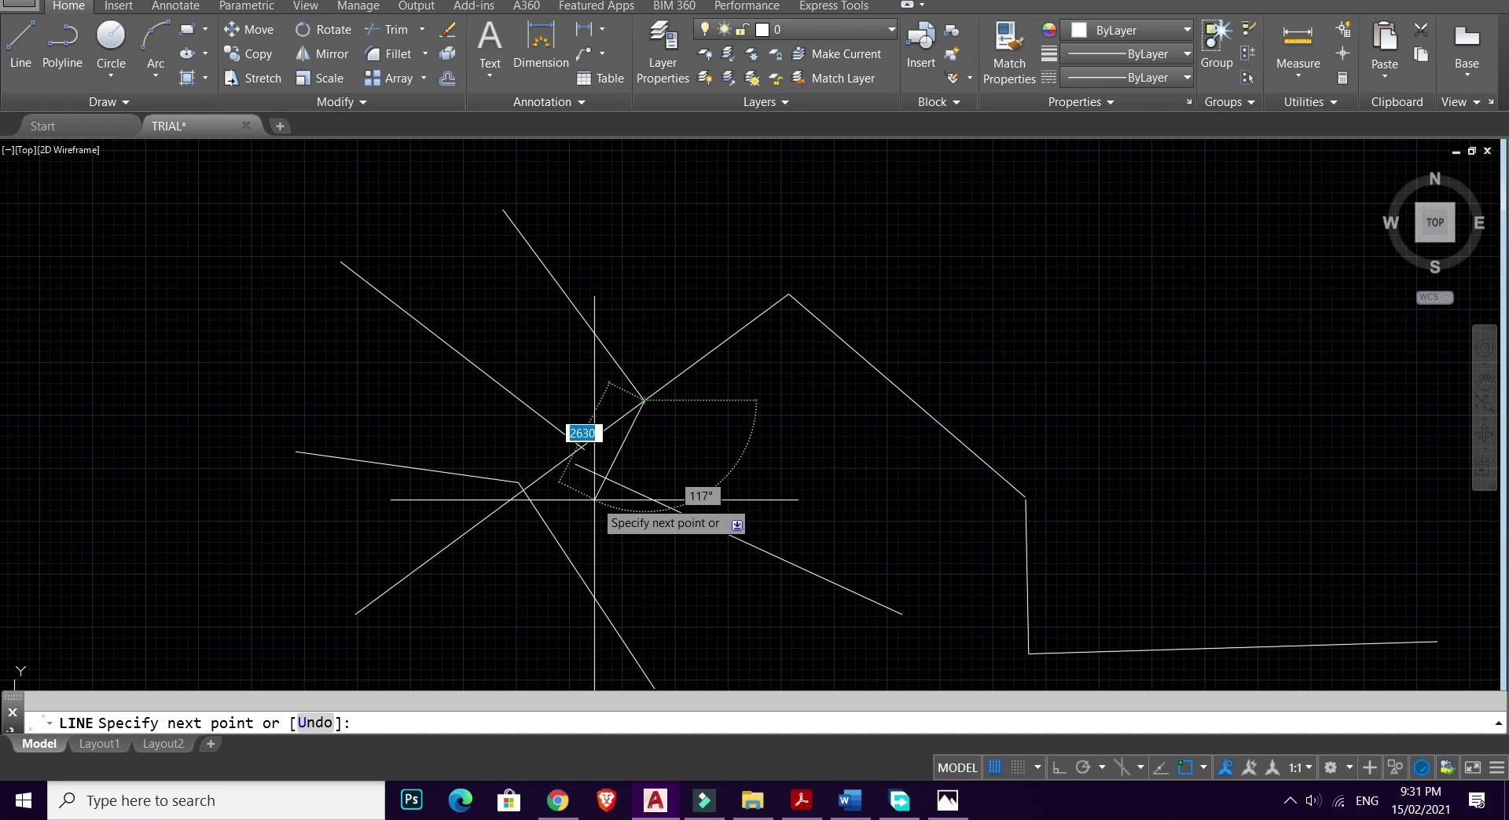
pyautogui.press('Escape')
pyautogui.moveTo(914, 426)
pyautogui.mouseDown(button='middle')
pyautogui.moveTo(748, 407)
pyautogui.moveTo(756, 367)
pyautogui.mouseUp(button='middle')
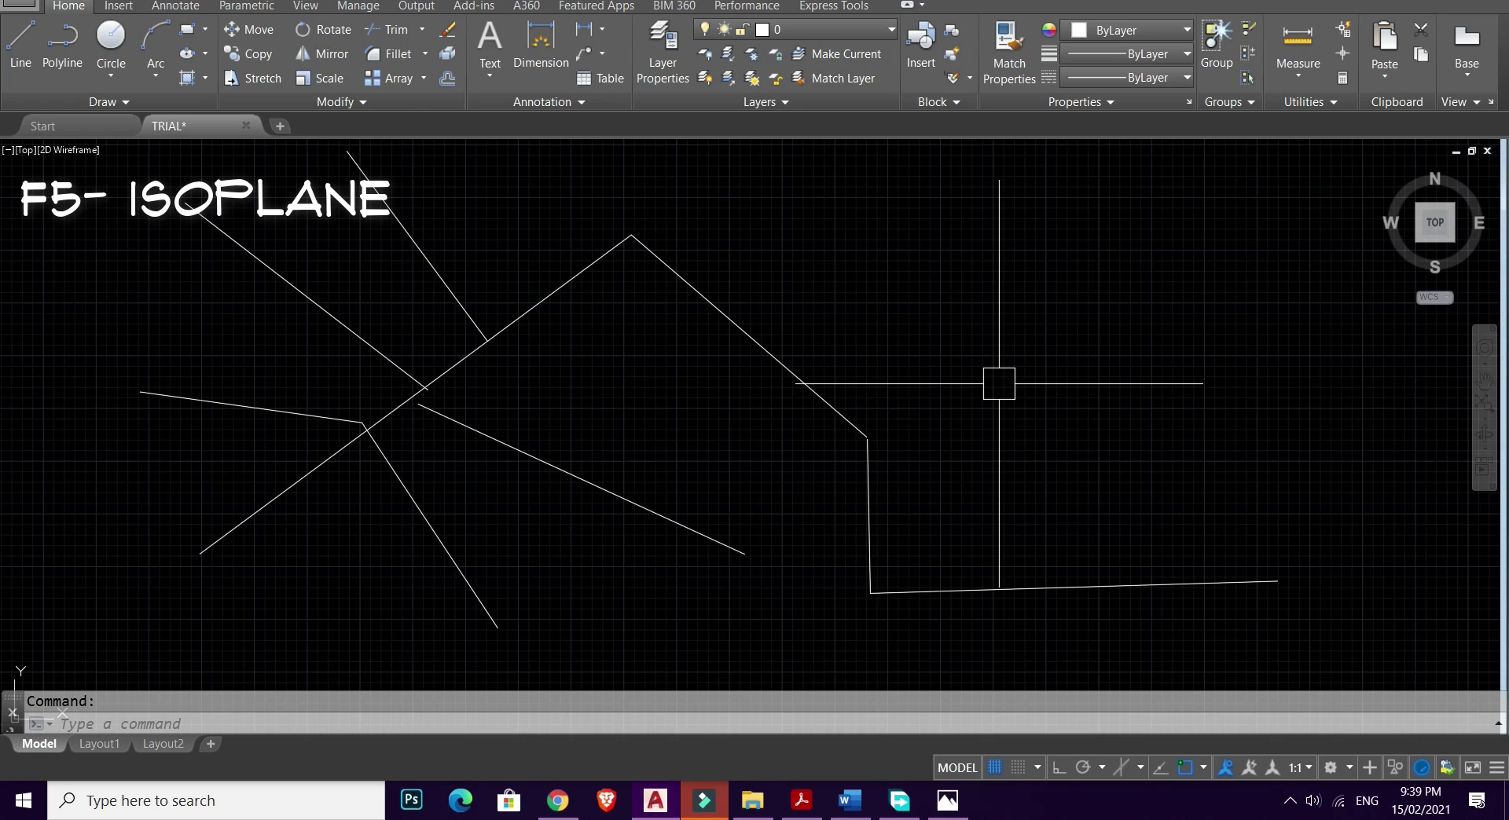
pyautogui.click(1120, 764)
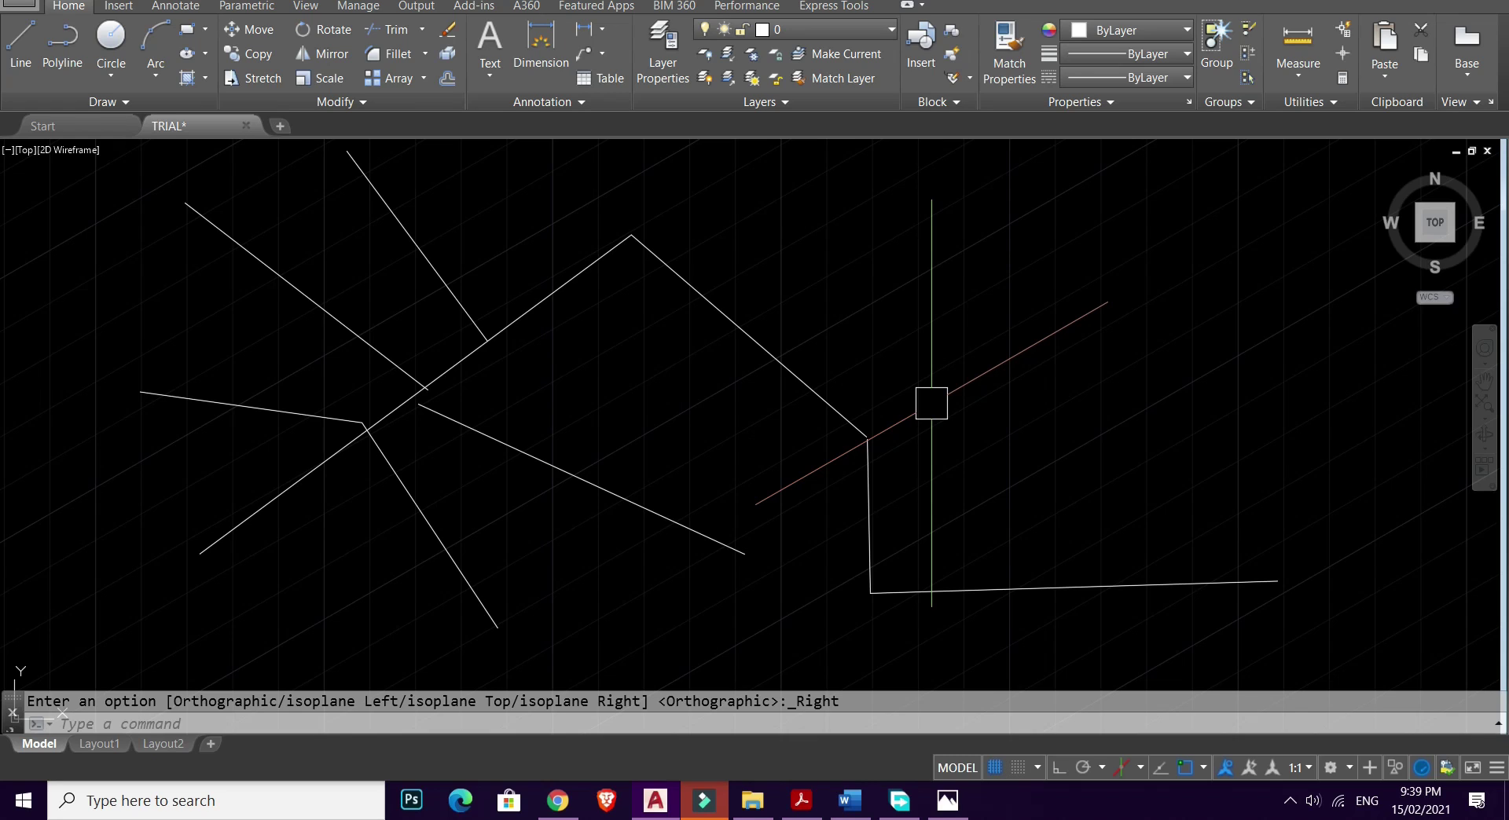
pyautogui.press('F5')
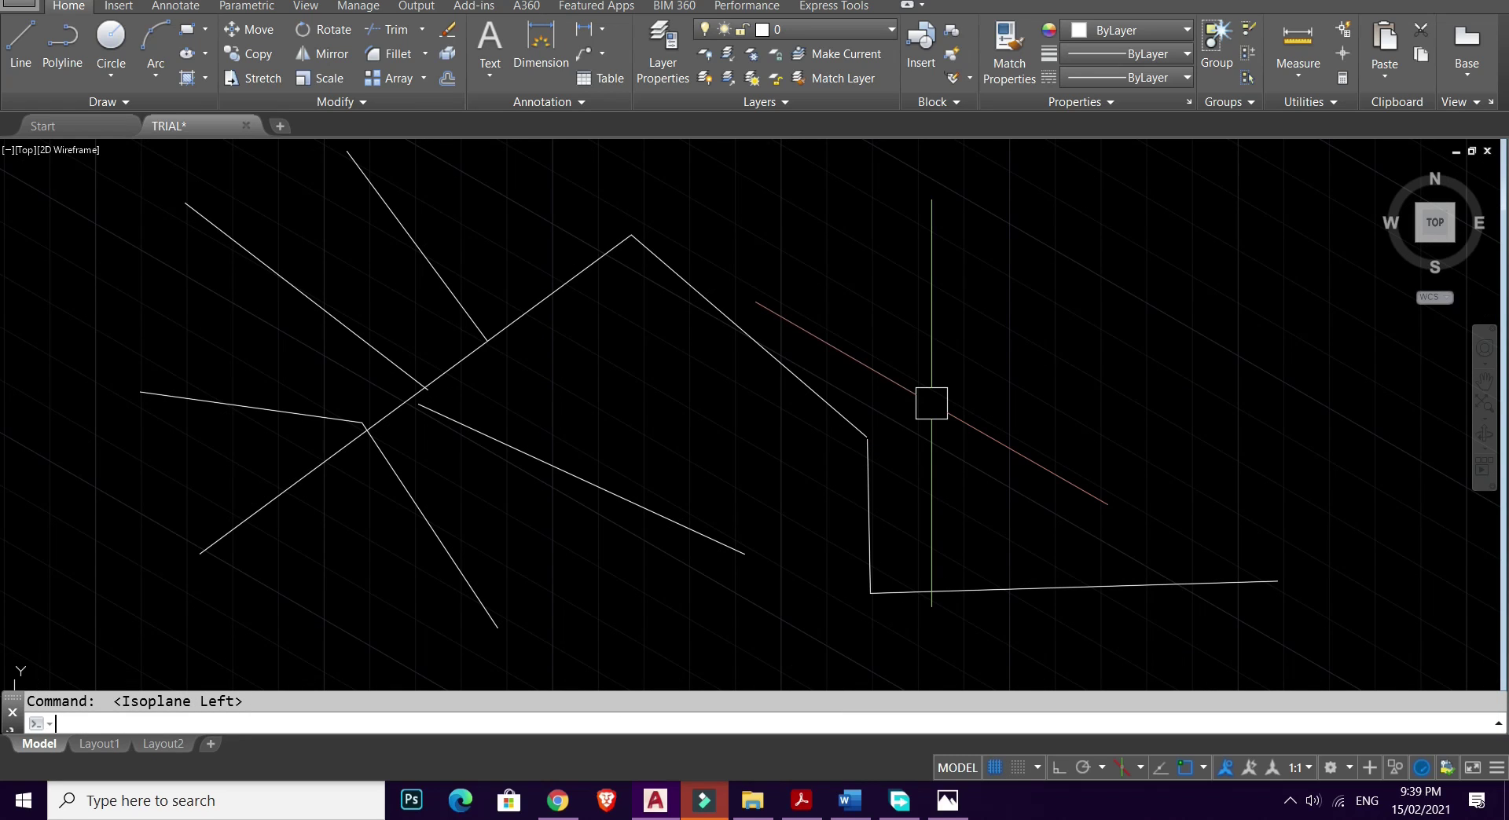
pyautogui.press('F5')
pyautogui.press('F5')
pyautogui.press('F5')
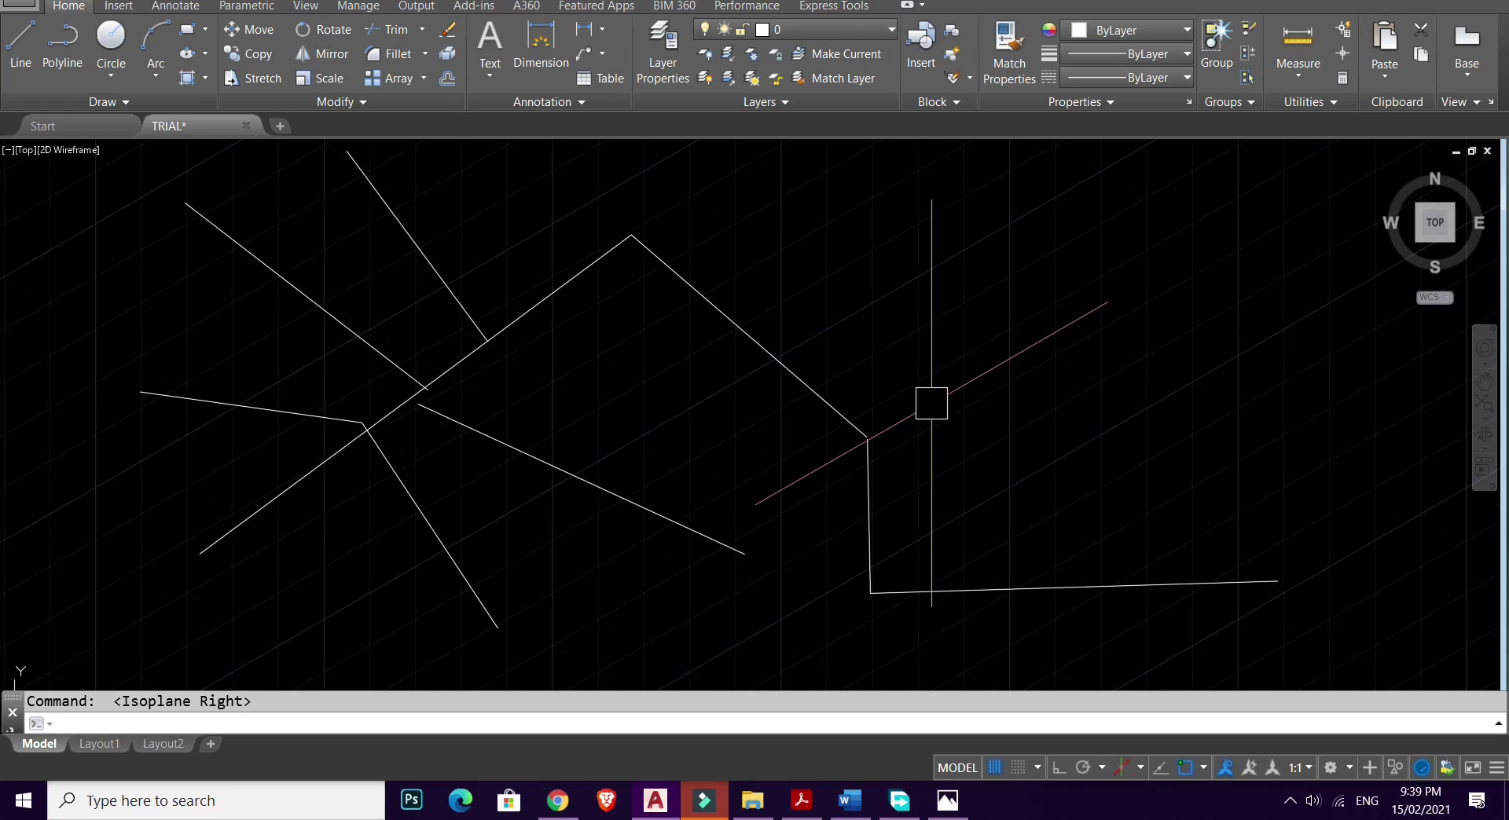
pyautogui.press('F5')
pyautogui.press('F5')
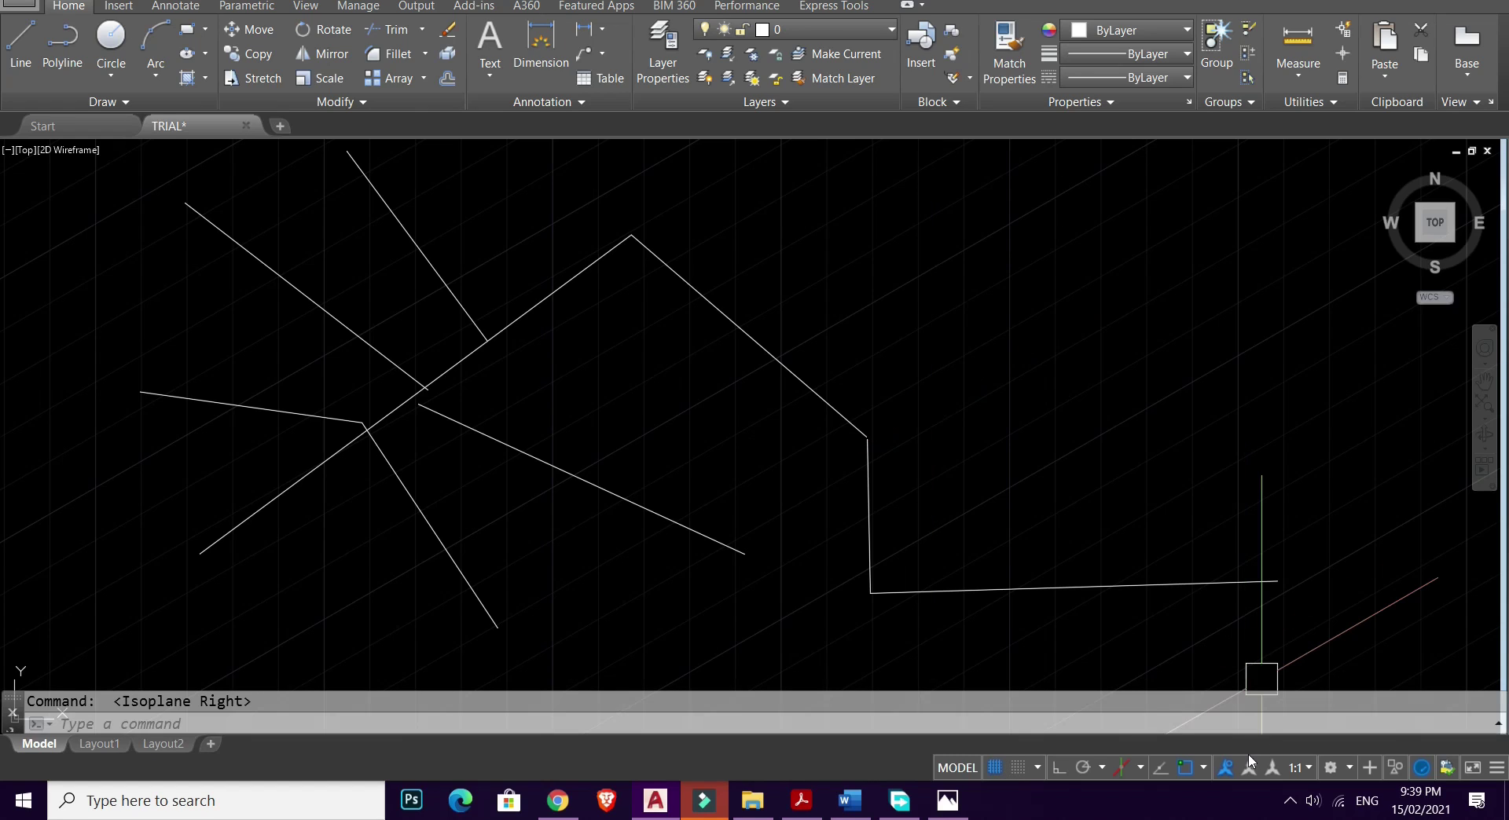
pyautogui.click(1115, 768)
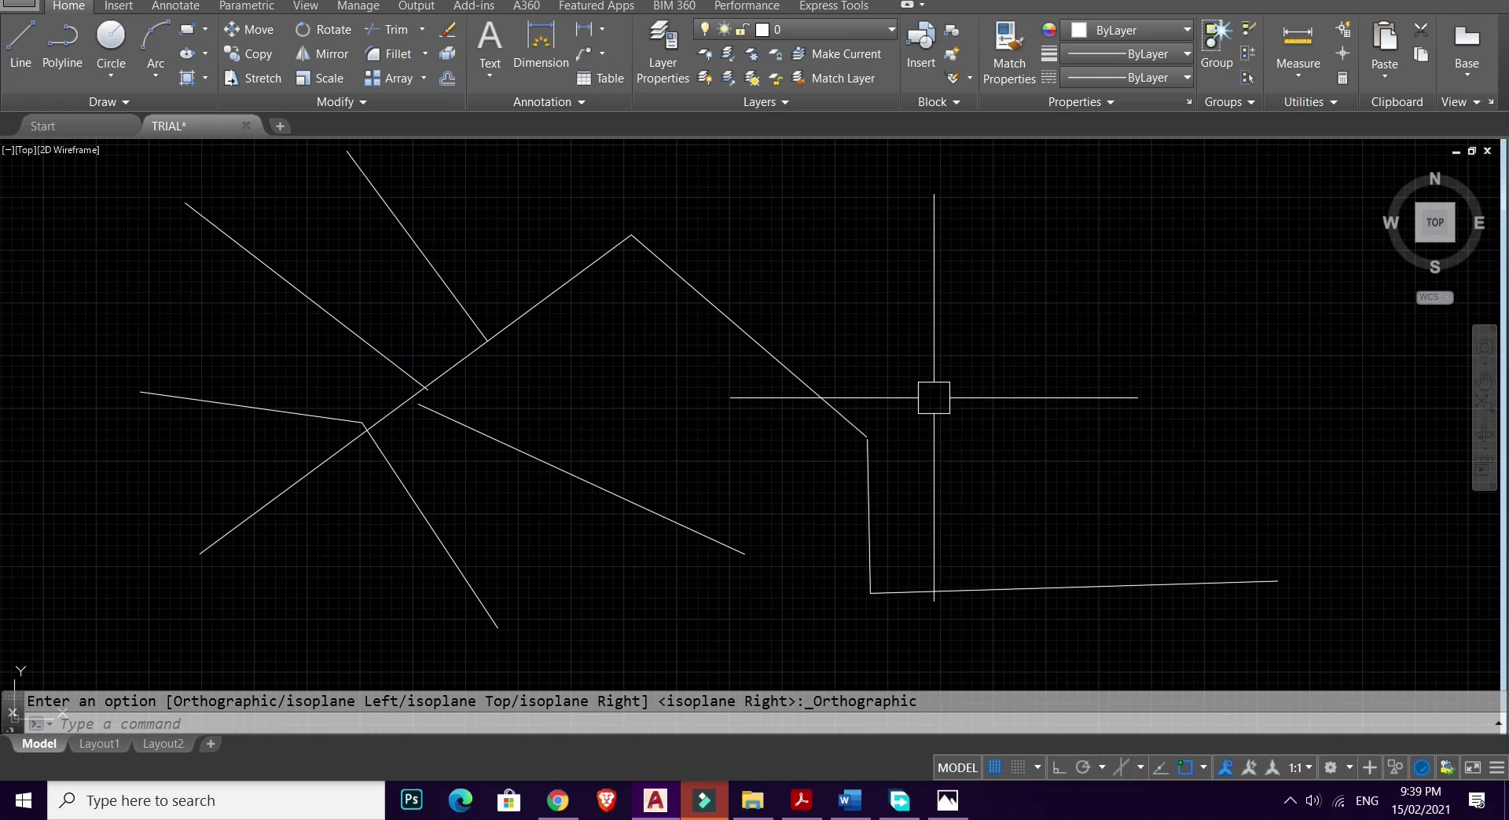
# - Turn Dynamic UCS on with F6, then hide and redisplay the grid with F7
pyautogui.press('F6')
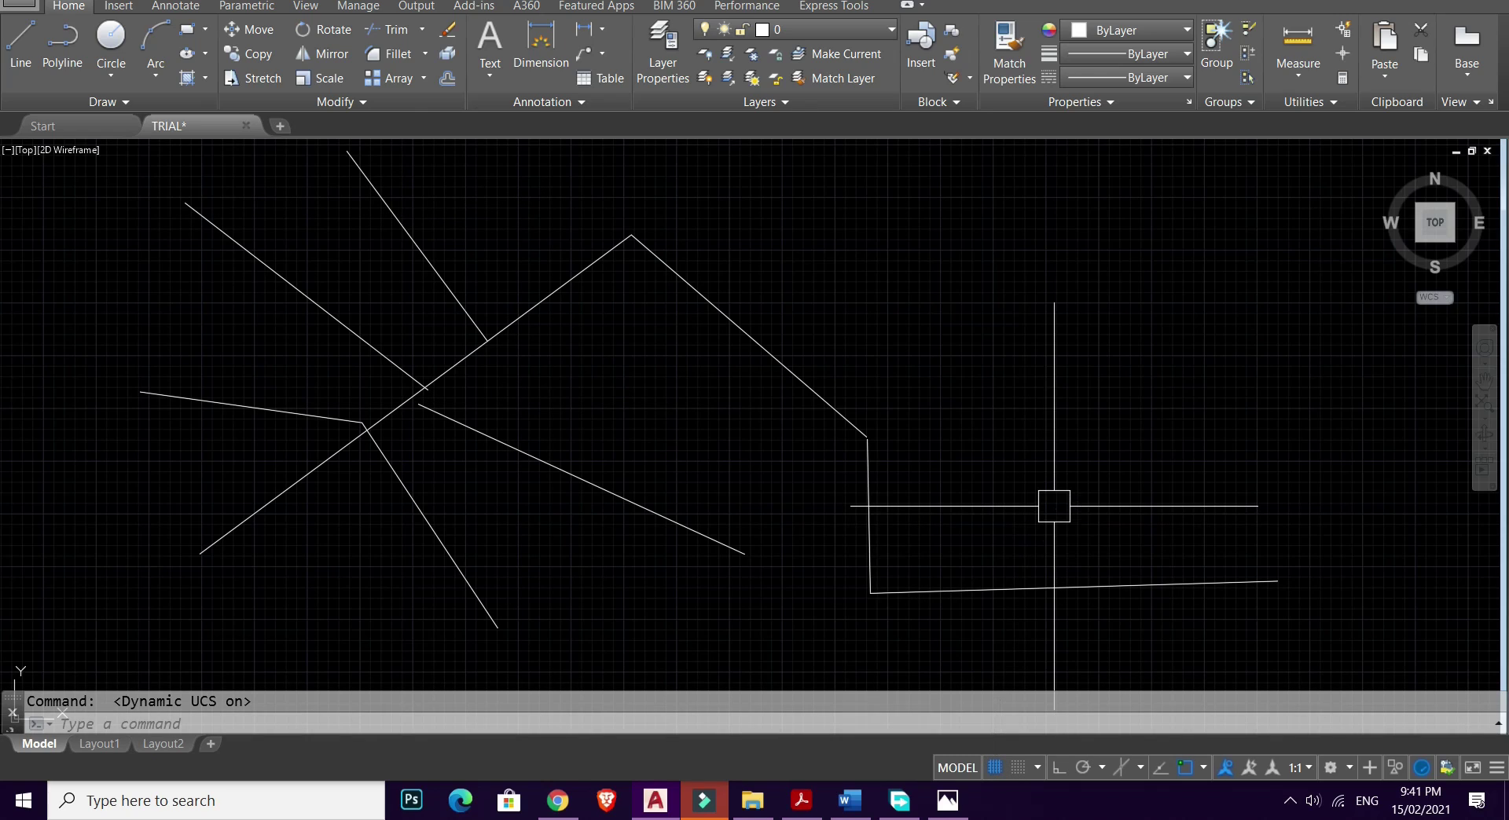
pyautogui.press('F7')
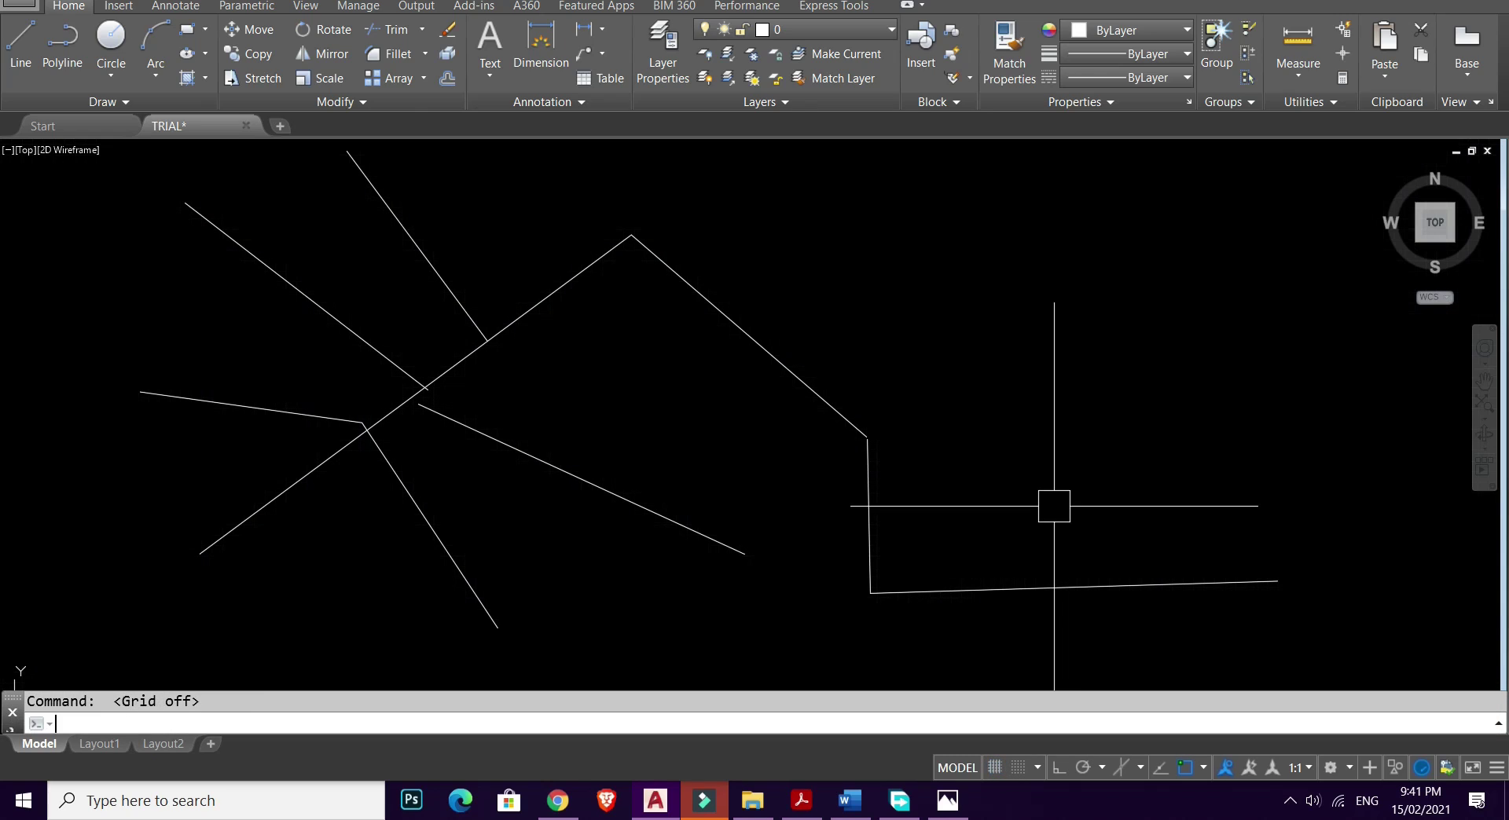
pyautogui.press('F7')
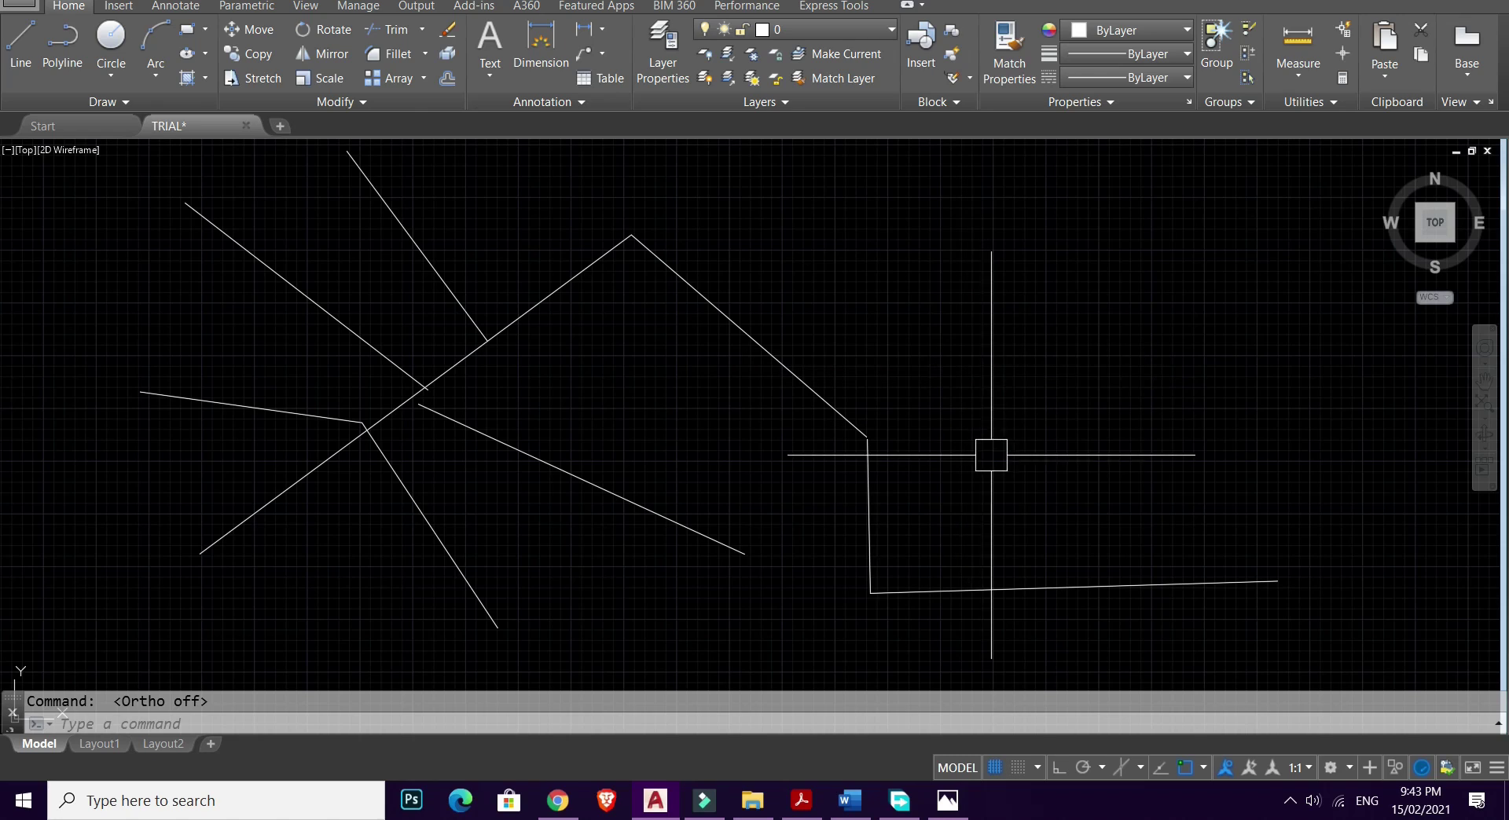
pyautogui.click(1059, 775)
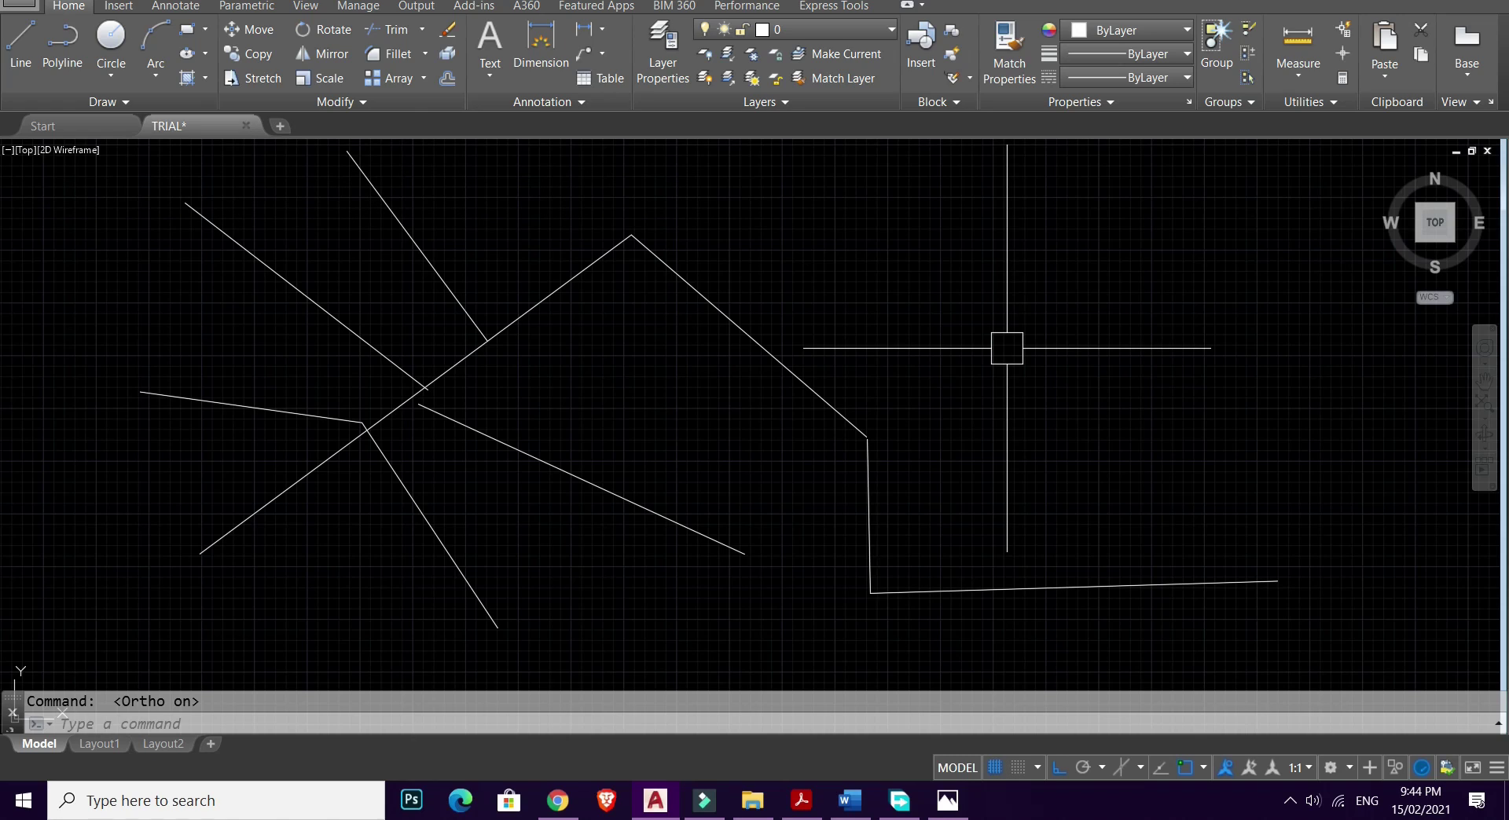
pyautogui.write('l')
pyautogui.press('Return')
pyautogui.click(998, 299)
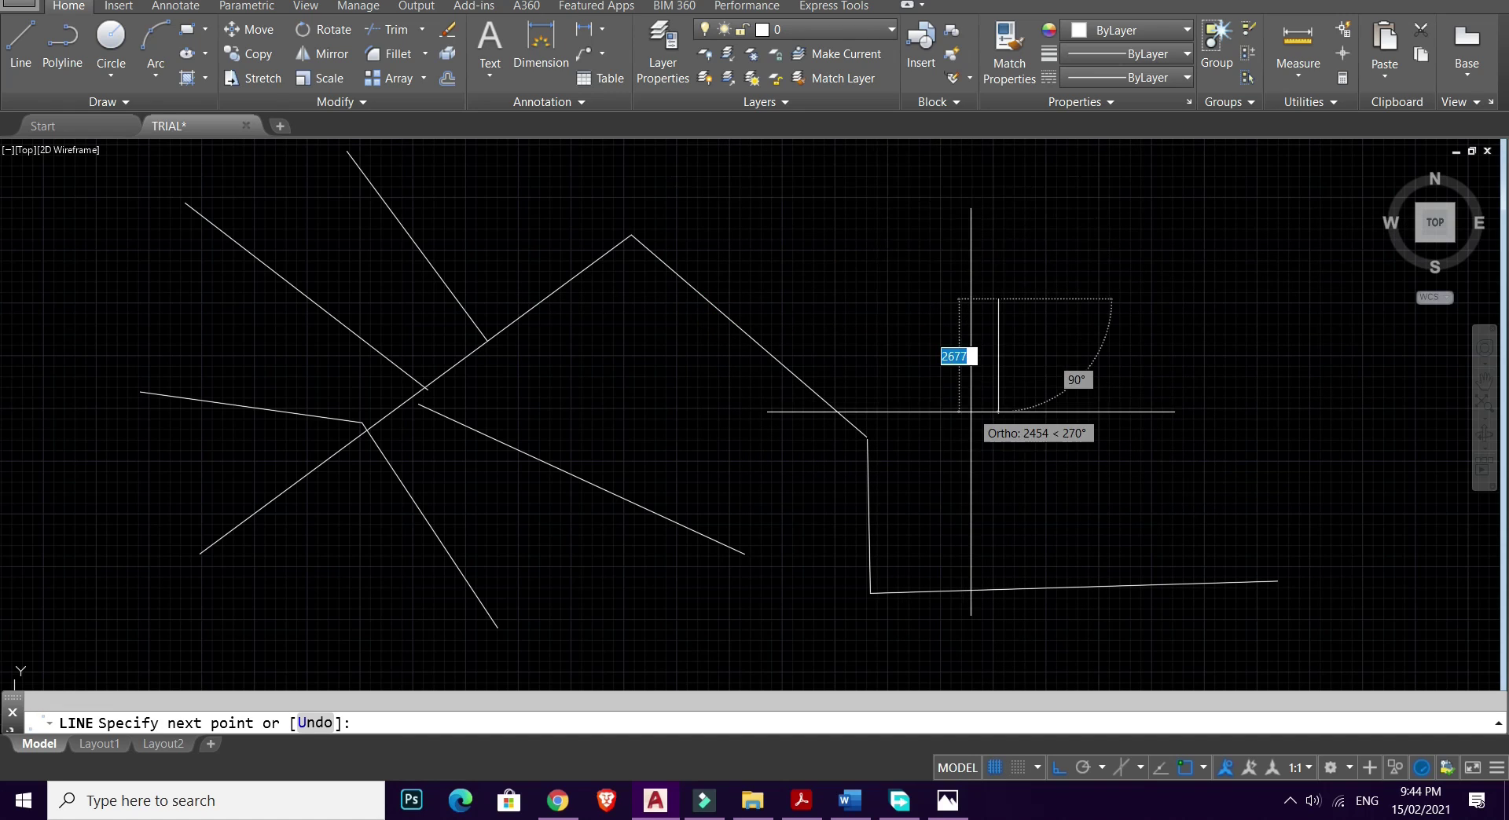
pyautogui.scroll(5, 1011, 270)
pyautogui.moveTo(843, 350); pyautogui.dragTo(835, 528, button='middle')
pyautogui.moveTo(732, 534); pyautogui.dragTo(756, 498, button='middle')
pyautogui.scroll(-2, 731, 487)
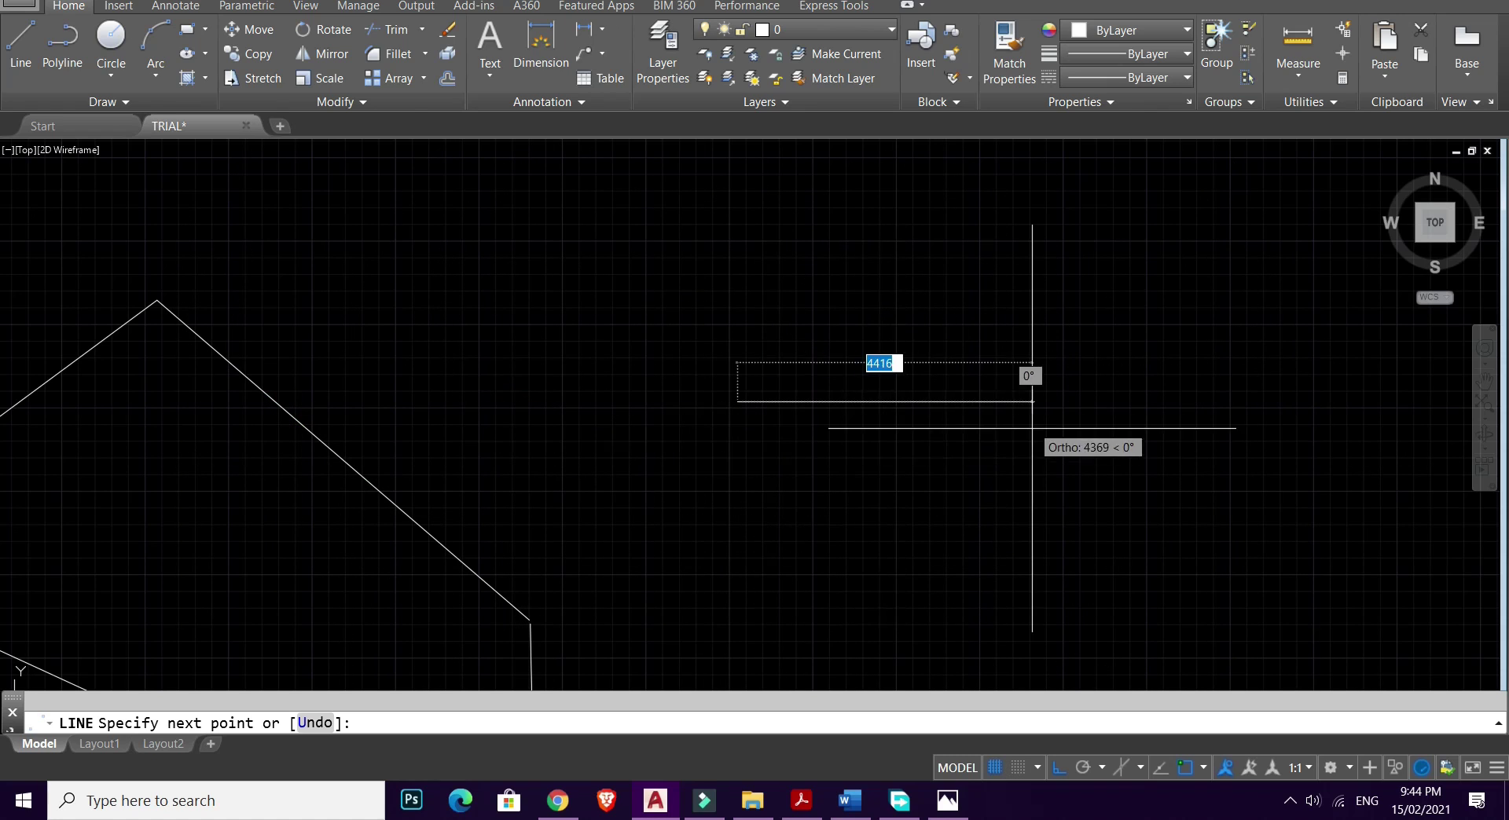
pyautogui.press('Escape')
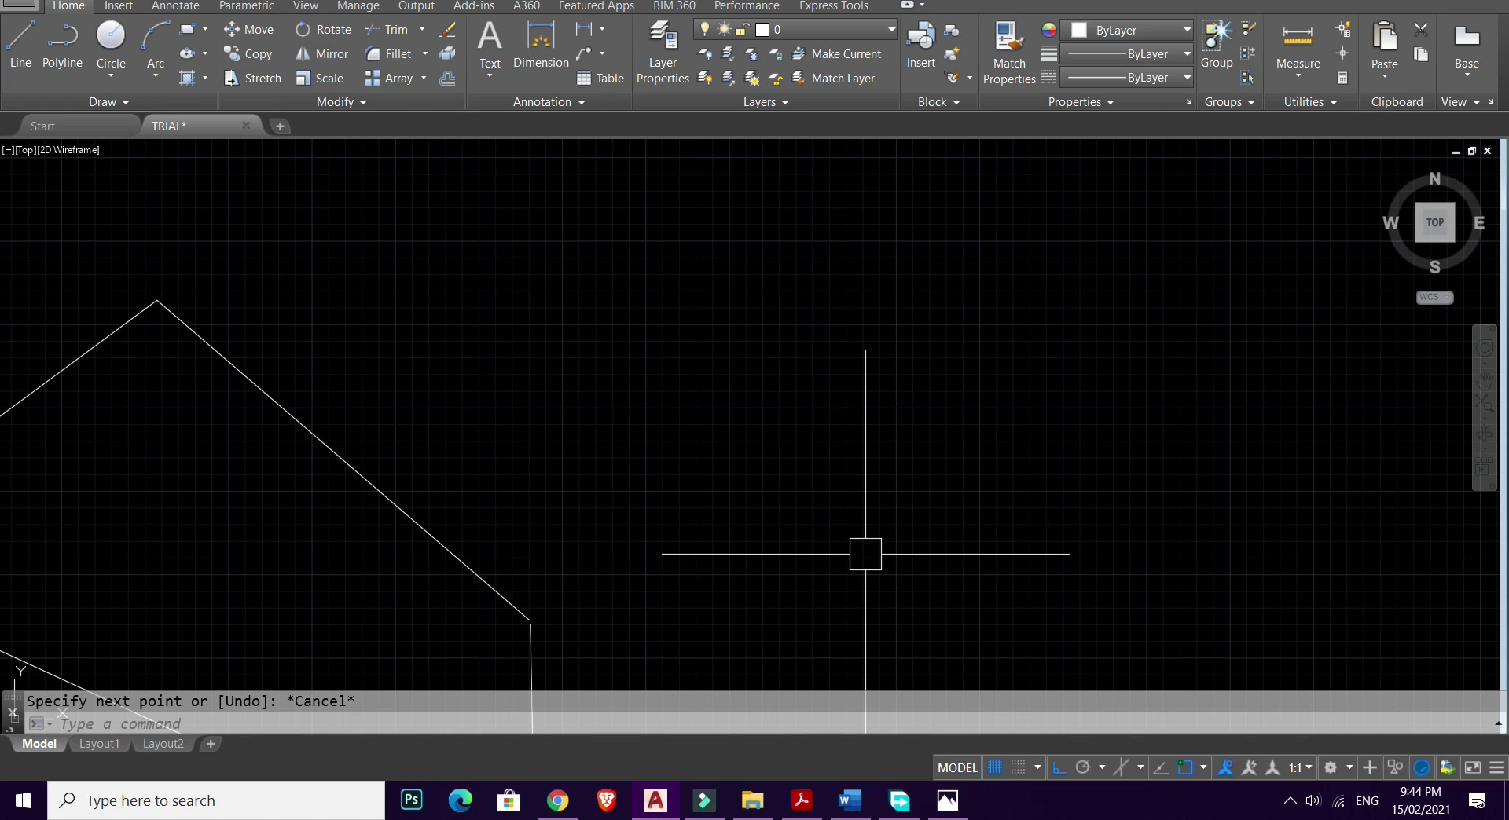
pyautogui.press('F8')
pyautogui.press('space')
pyautogui.click(657, 509)
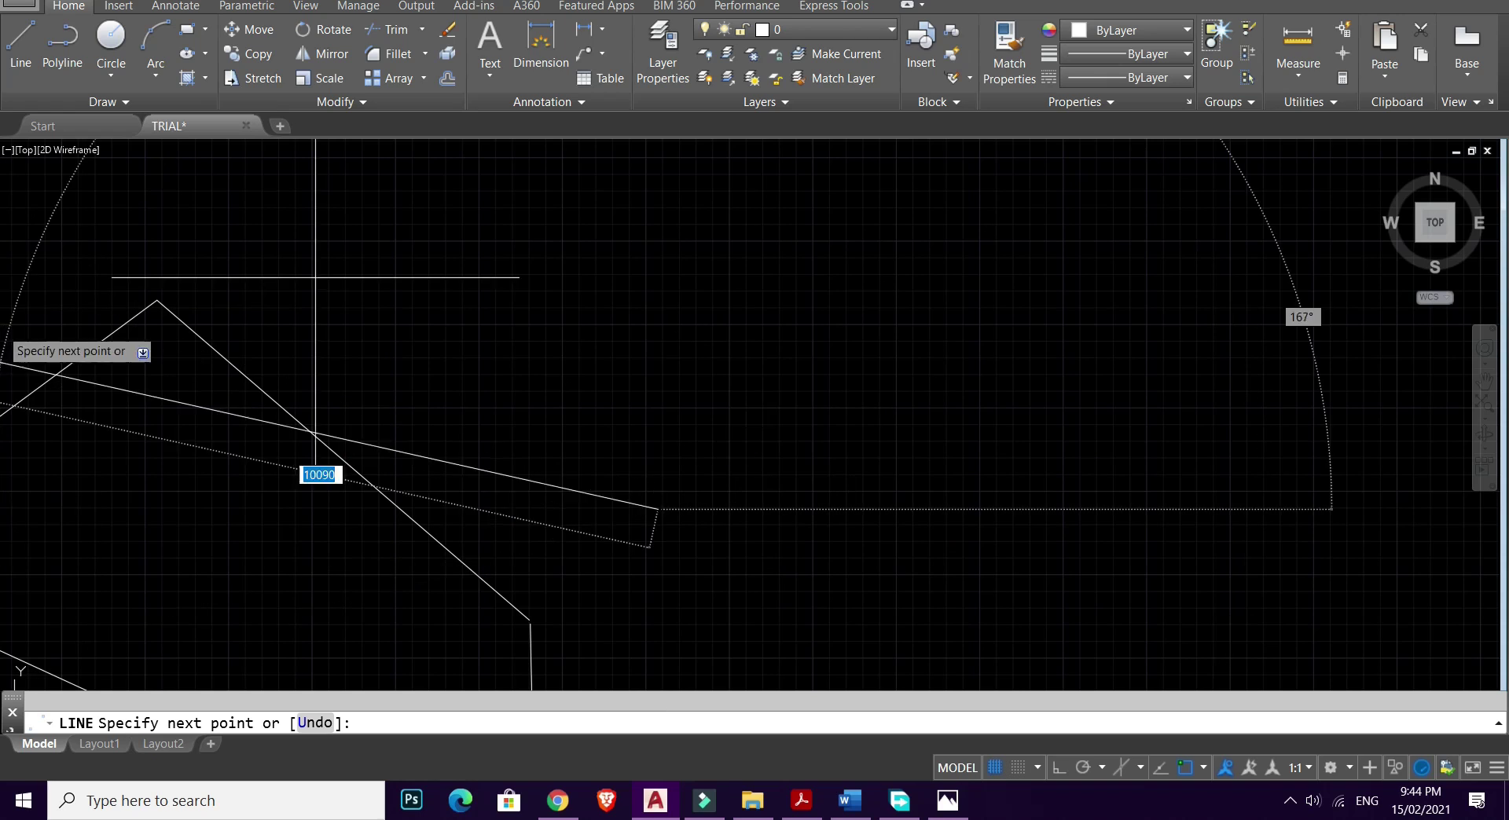
pyautogui.press('Escape')
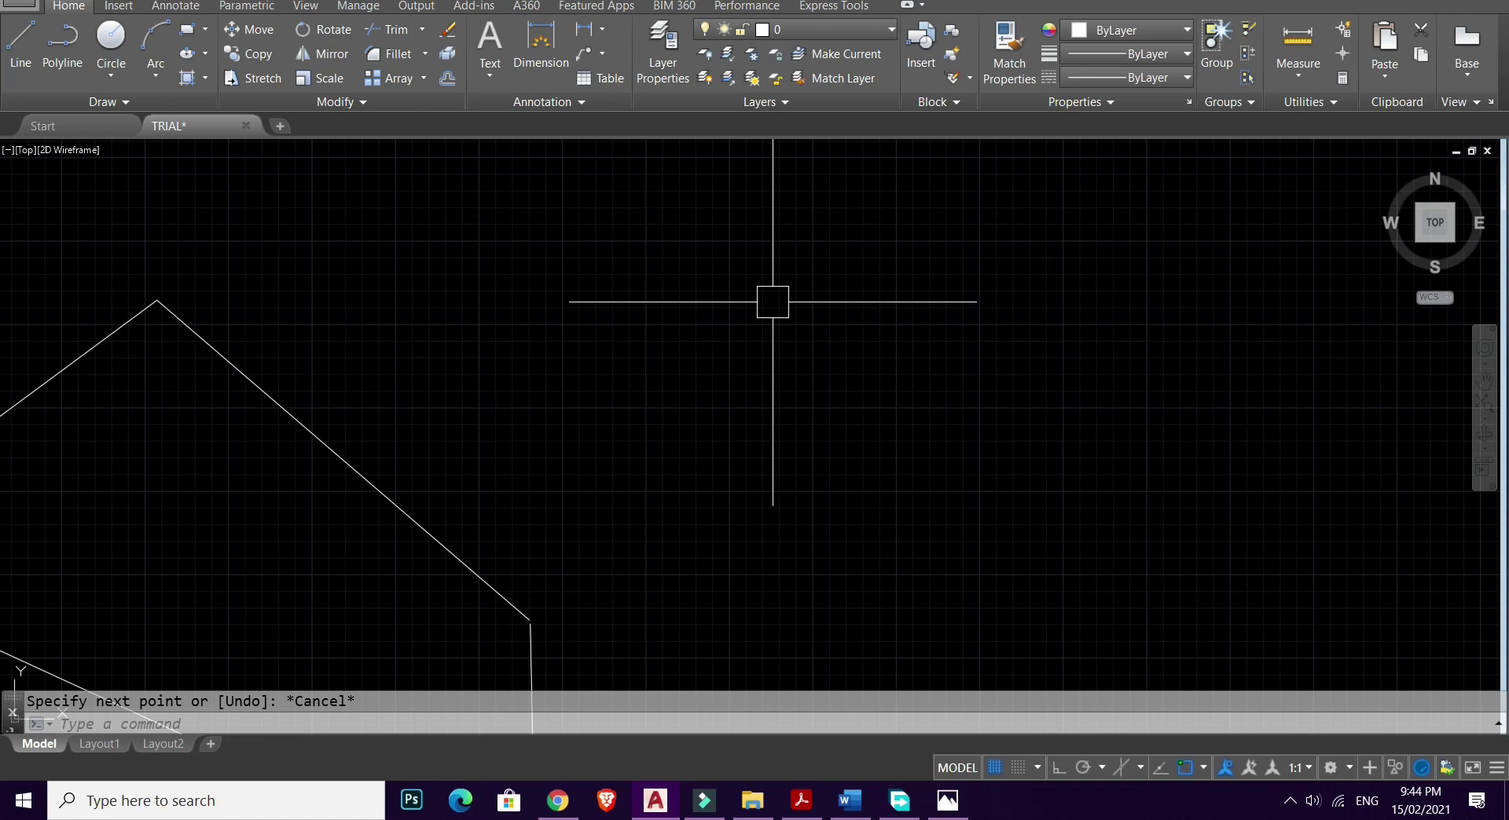
# - Turn grid snap on and draw the outline's first vertical segment on grid points
pyautogui.scroll(3, 692, 466)
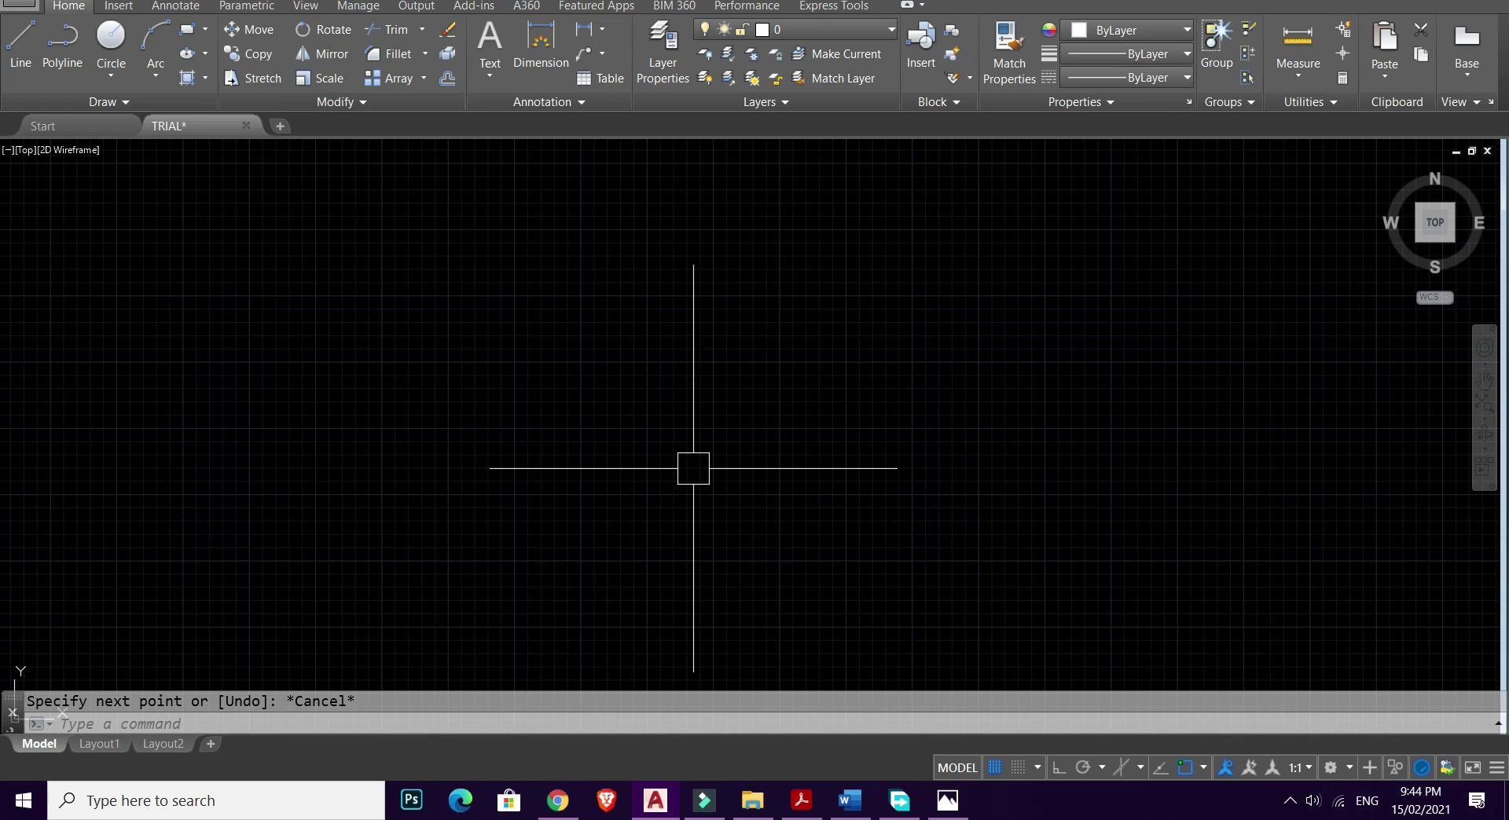
pyautogui.scroll(-1, 696, 509)
pyautogui.scroll(-1, 696, 510)
pyautogui.scroll(1, 689, 508)
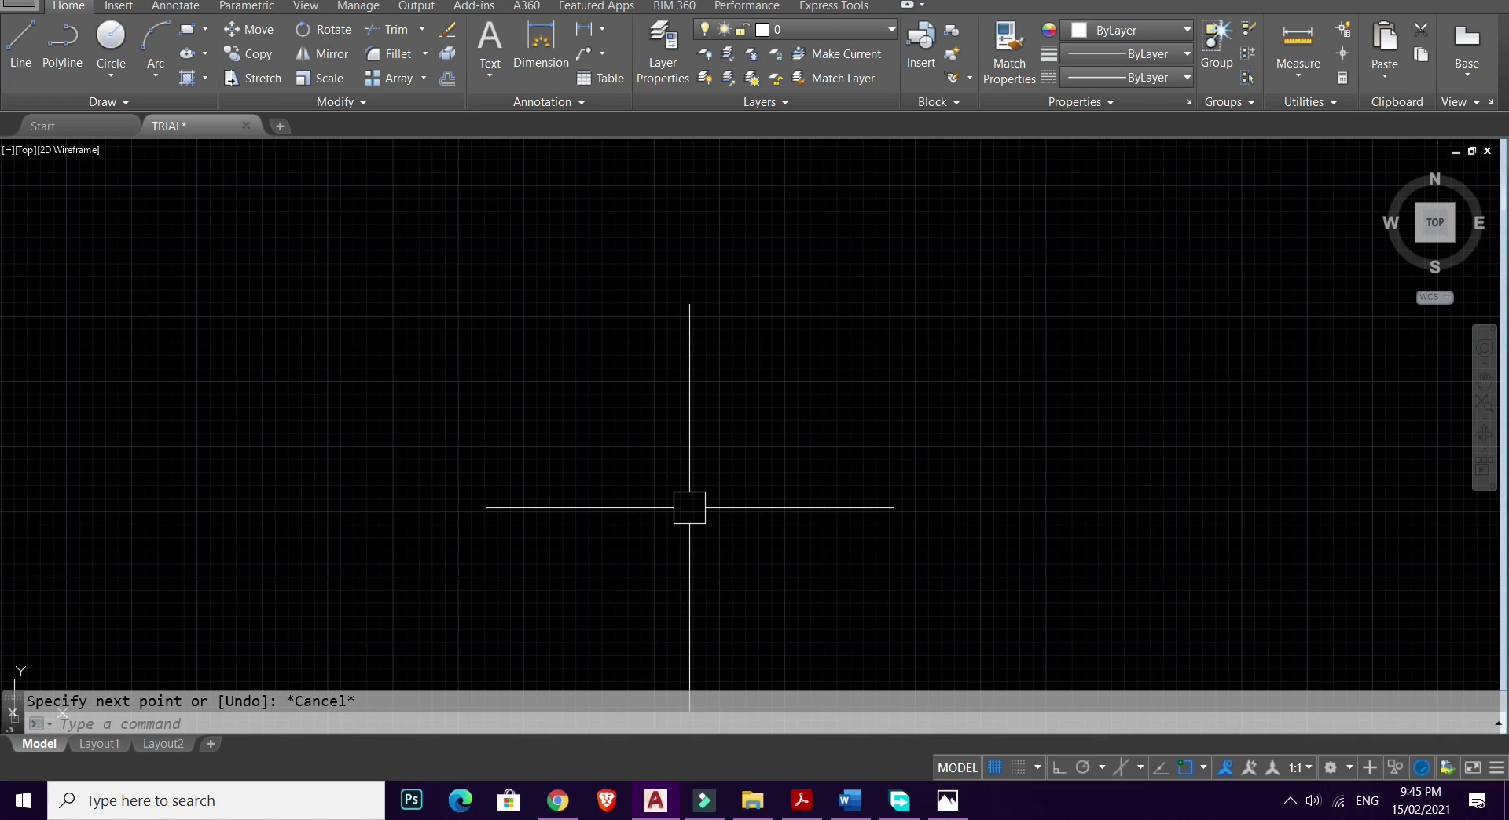
pyautogui.click(1023, 769)
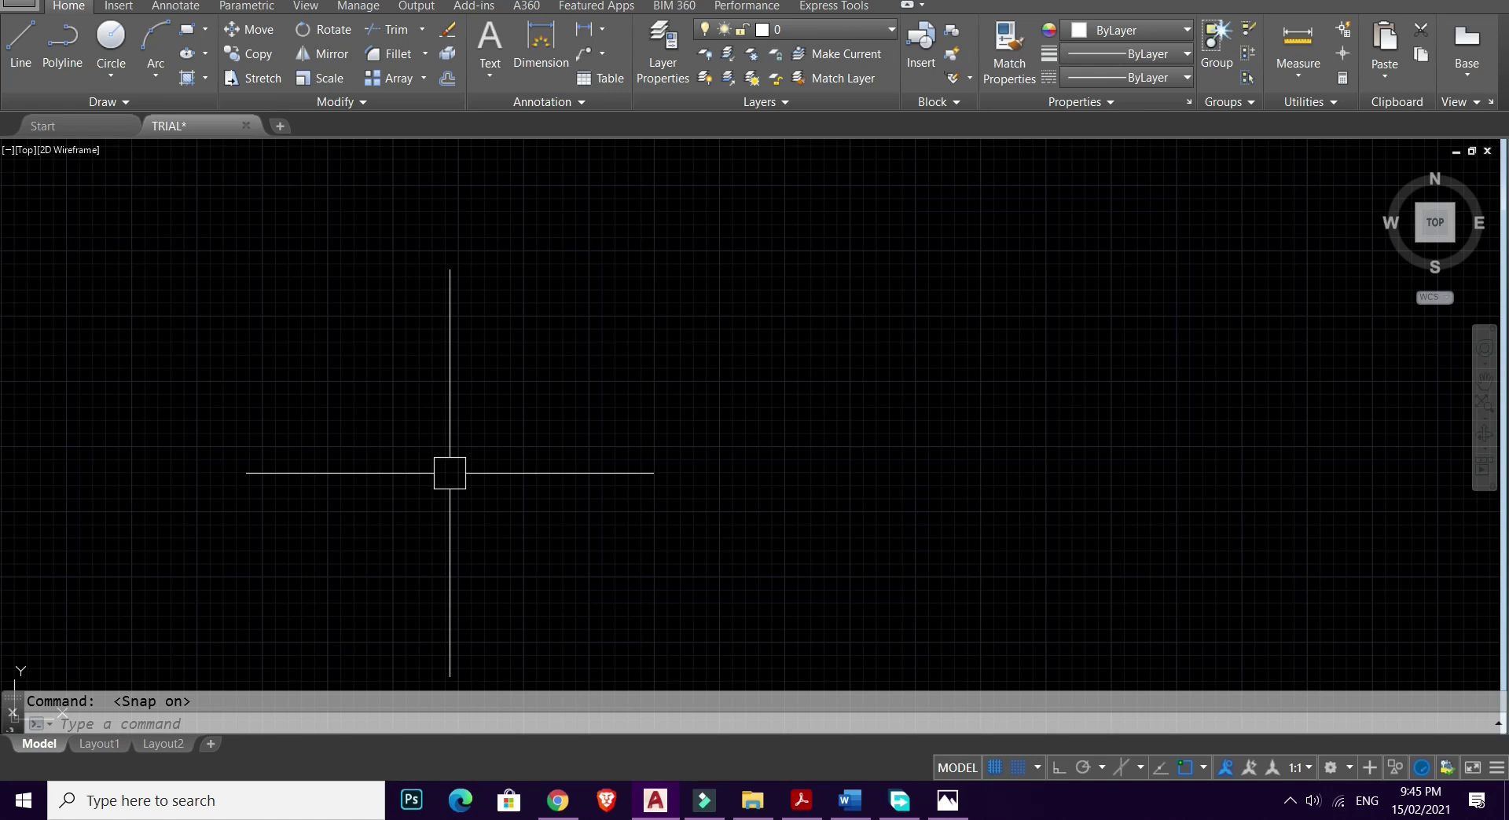
pyautogui.scroll(-3, 472, 470)
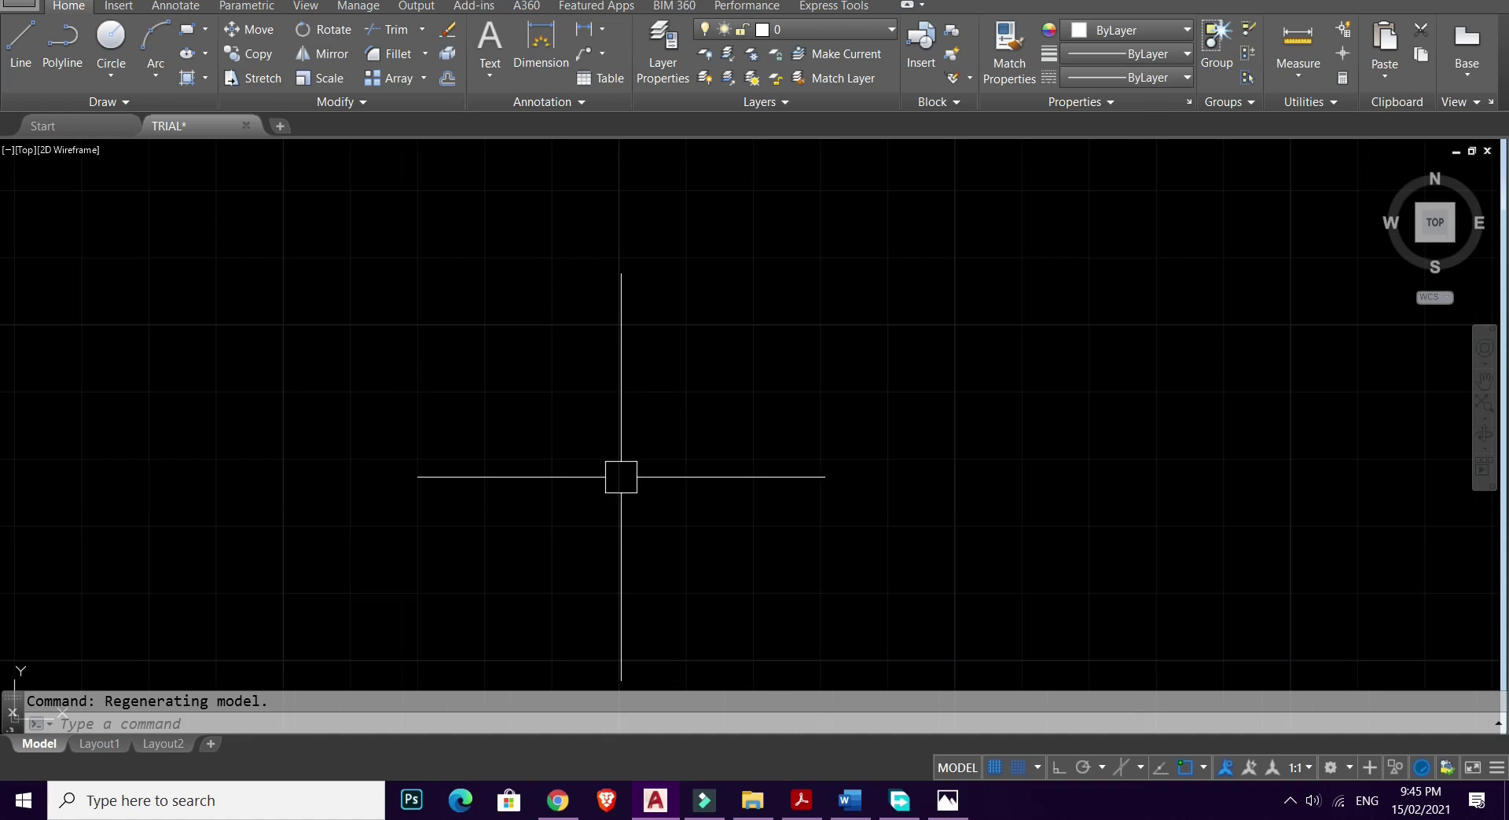
pyautogui.write('l')
pyautogui.press('Return')
pyautogui.click(552, 459)
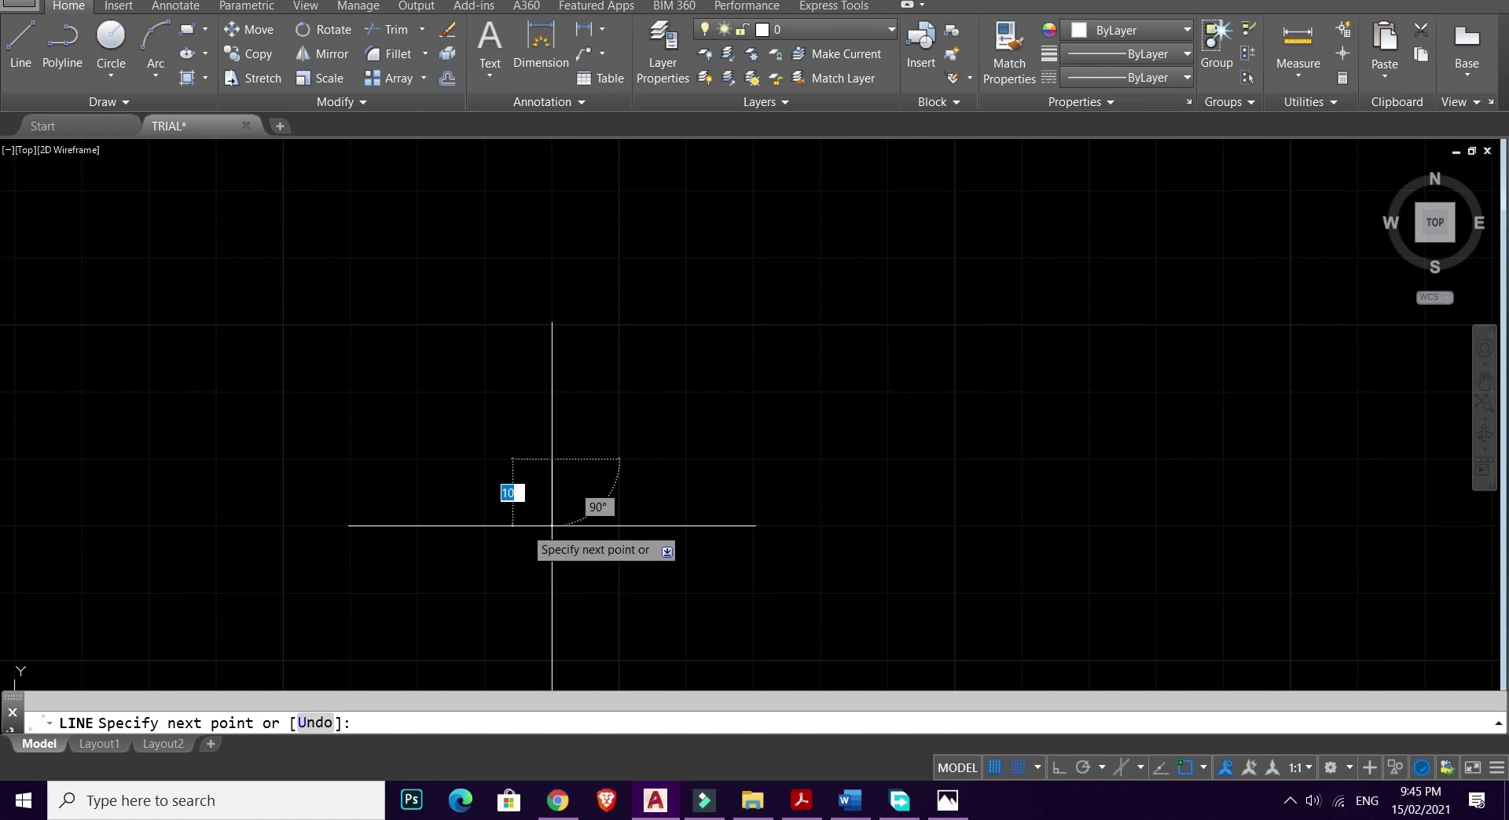
pyautogui.click(552, 526)
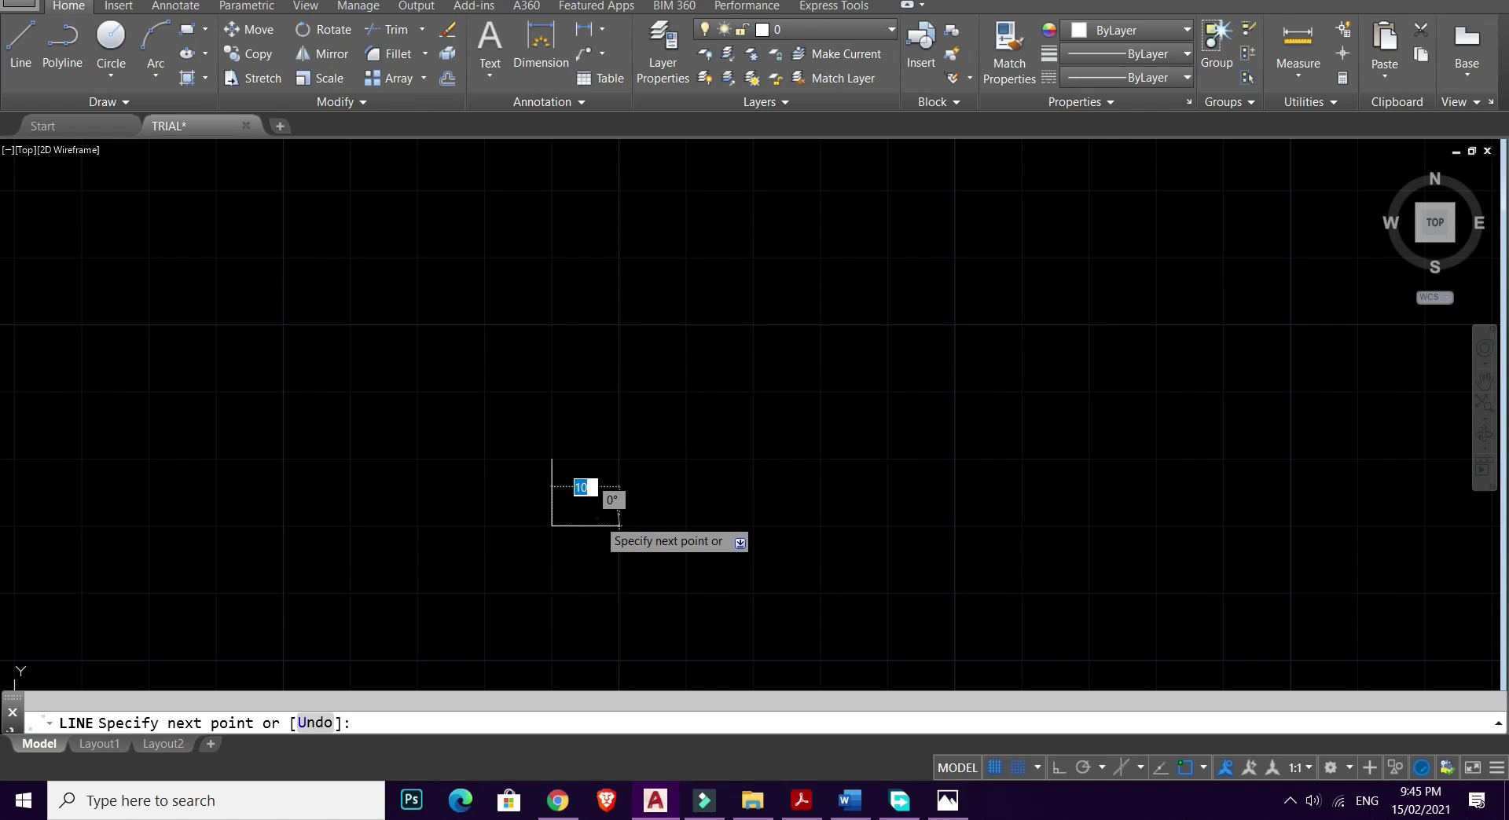
# - Add the 2380-unit horizontal, vertical side and top segments, then turn grid snap off
pyautogui.scroll(5, 959, 286)
pyautogui.moveTo(905, 366); pyautogui.dragTo(886, 395, button='middle')
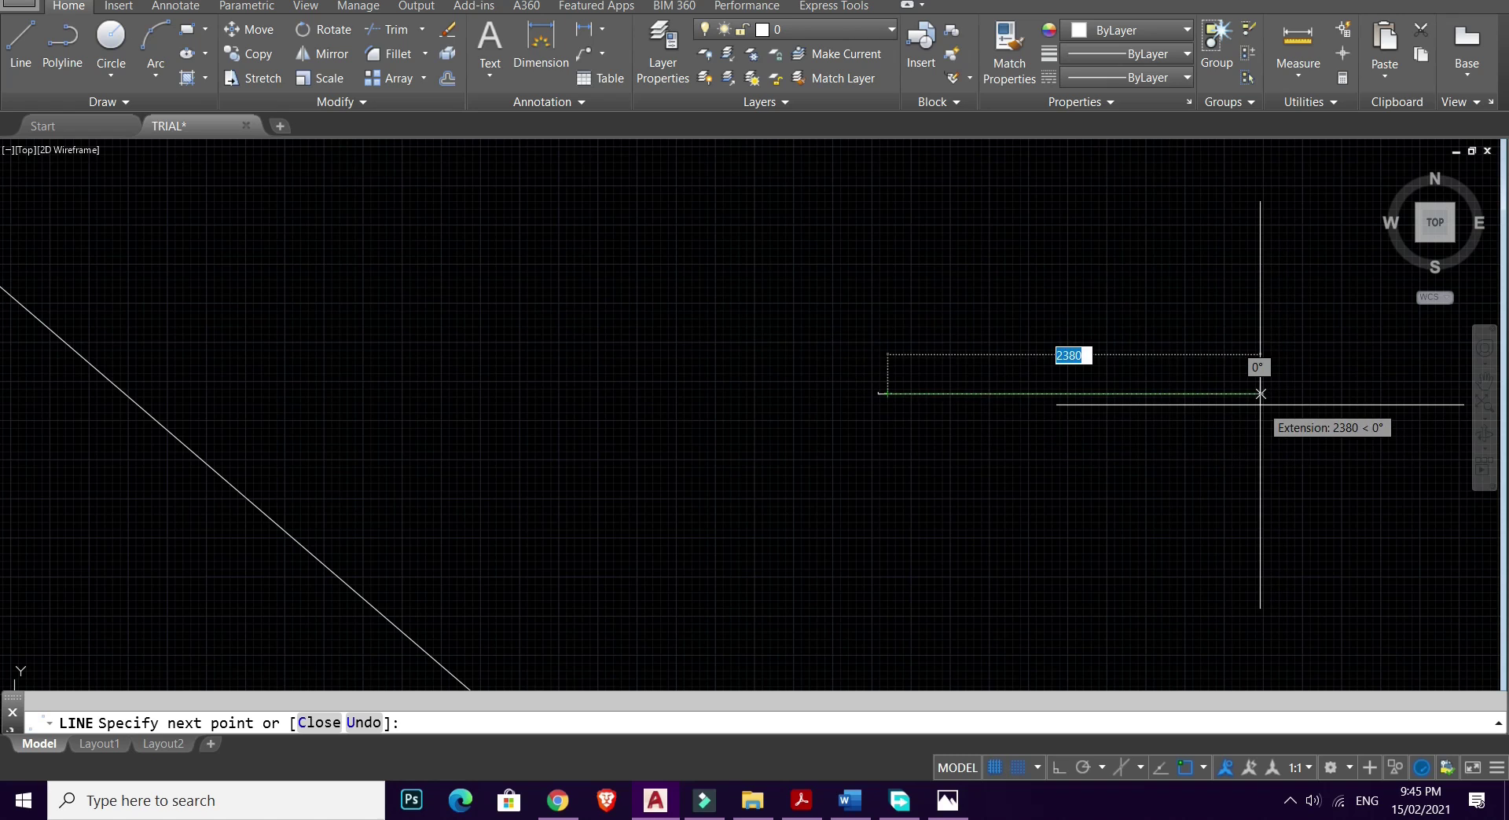
pyautogui.click(1261, 393)
pyautogui.scroll(-5, 1260, 393)
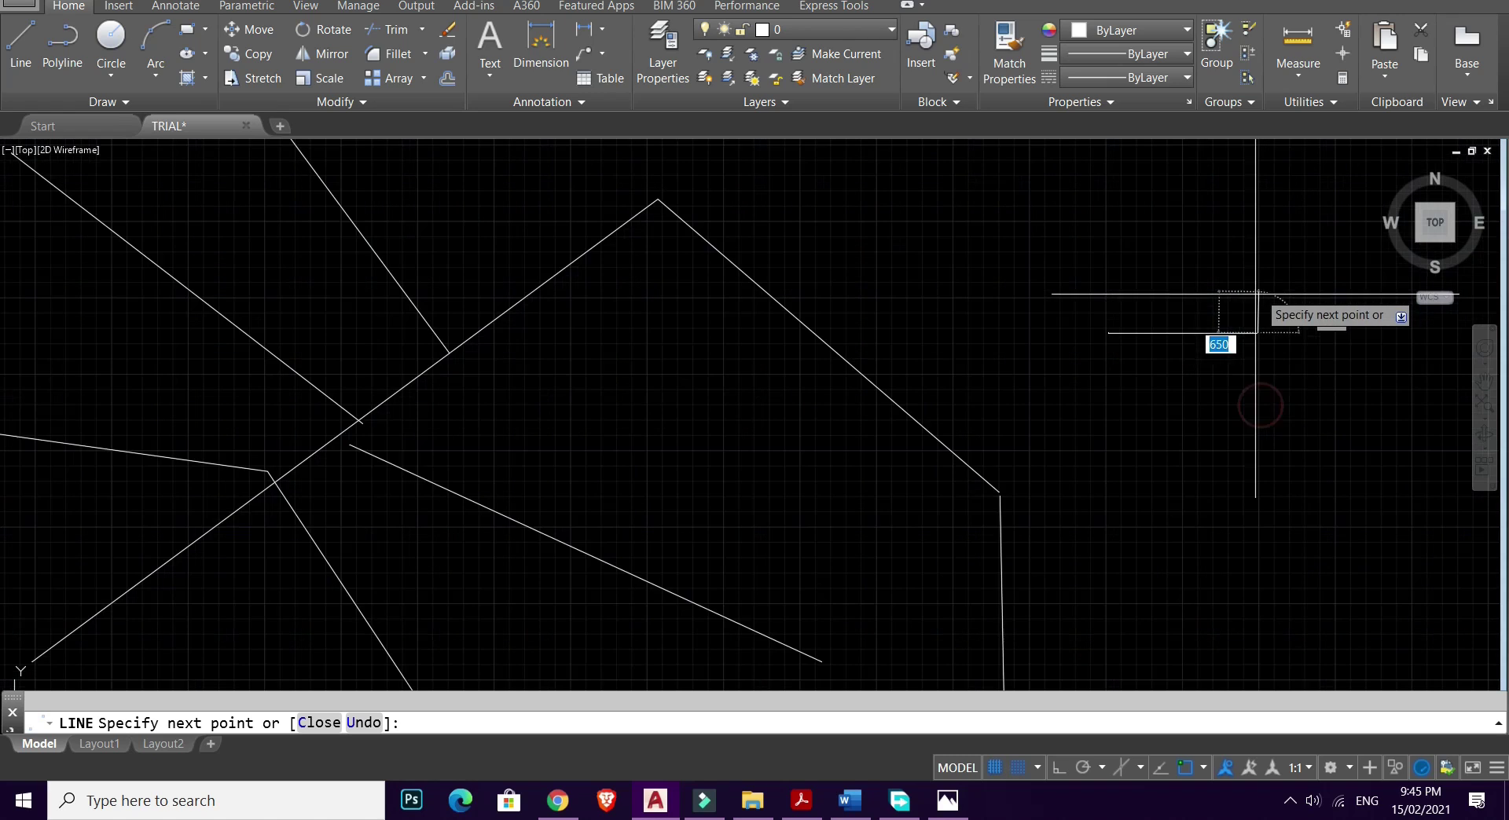
pyautogui.click(1067, 302)
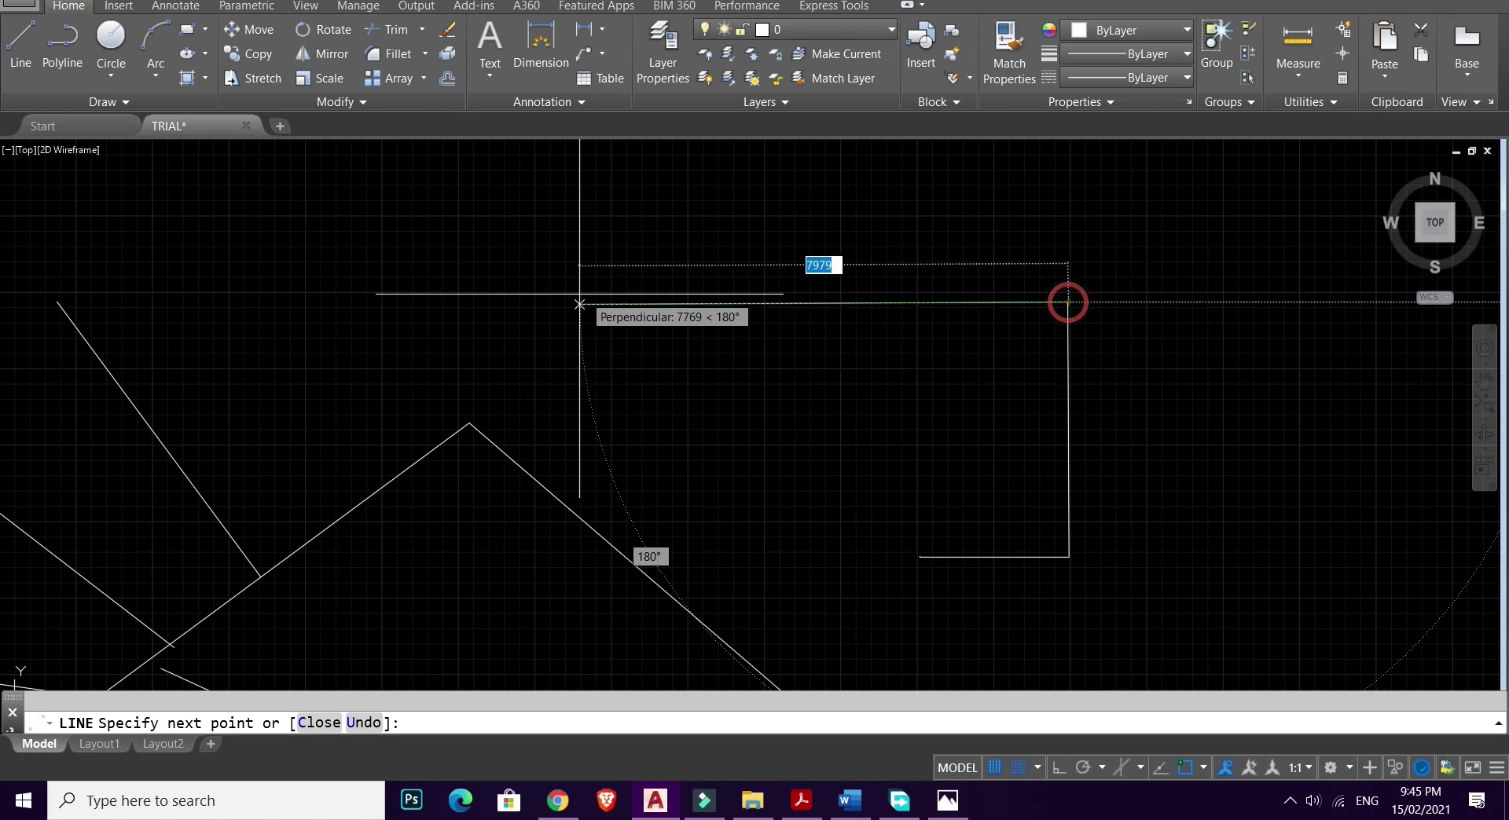
pyautogui.click(579, 304)
pyautogui.scroll(4, 628, 404)
pyautogui.scroll(-4, 571, 405)
pyautogui.press('Escape')
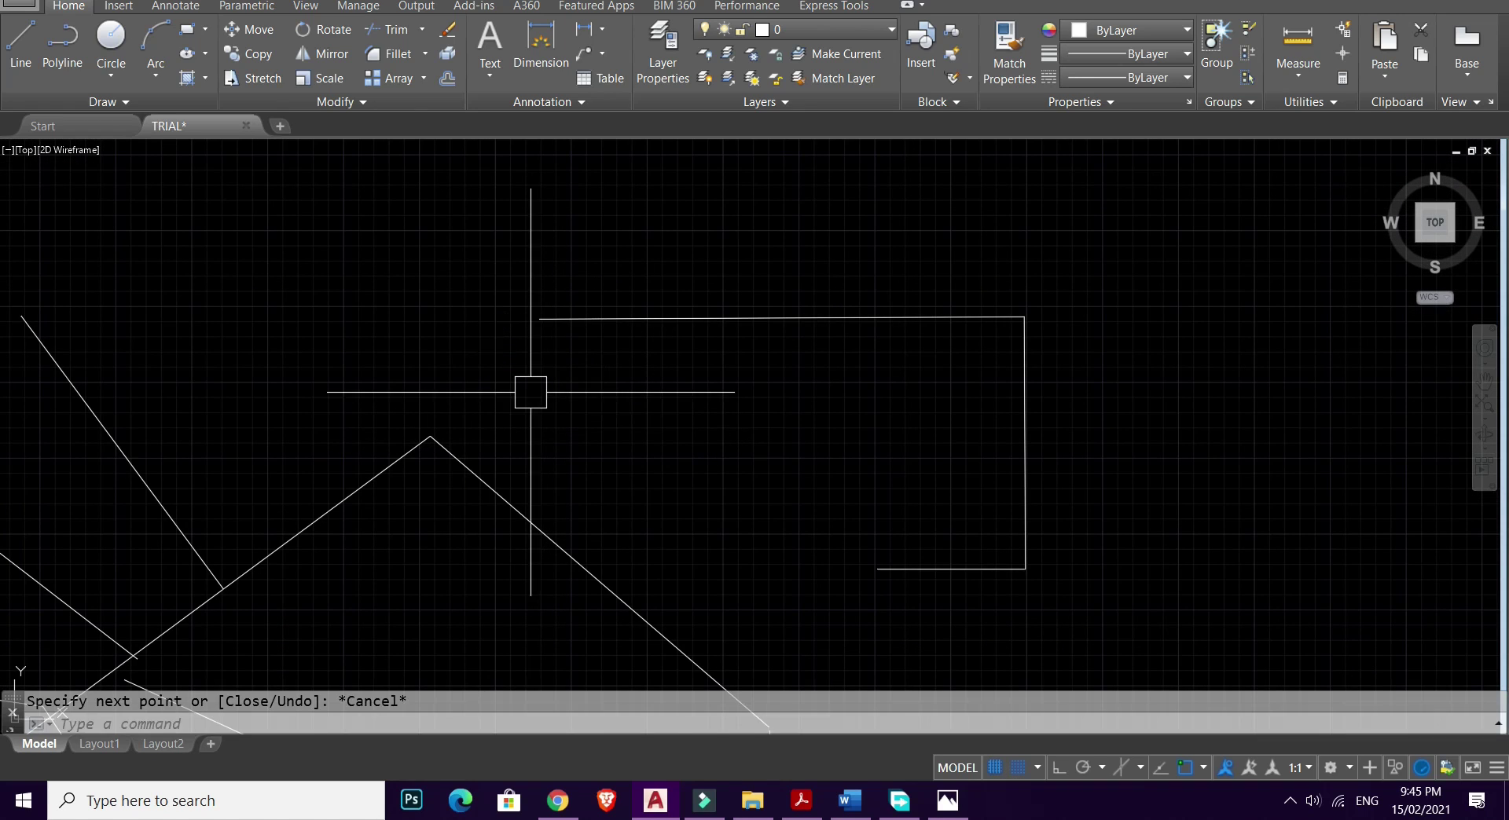
pyautogui.click(1017, 767)
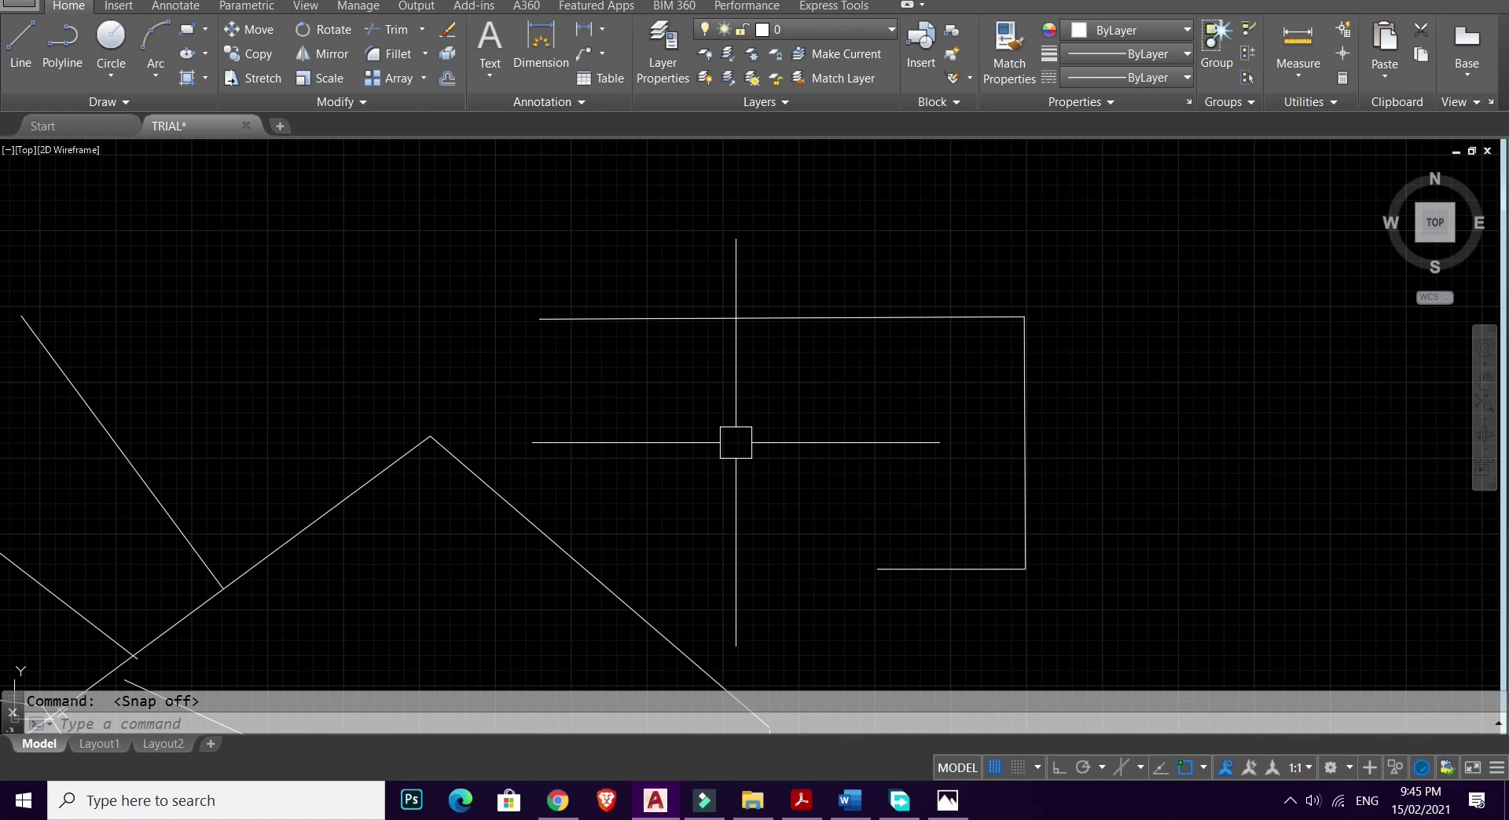
# - Toggle Ortho on and off, set polar tracking to 45° increments, and start a line at an endpoint
pyautogui.press('F8')
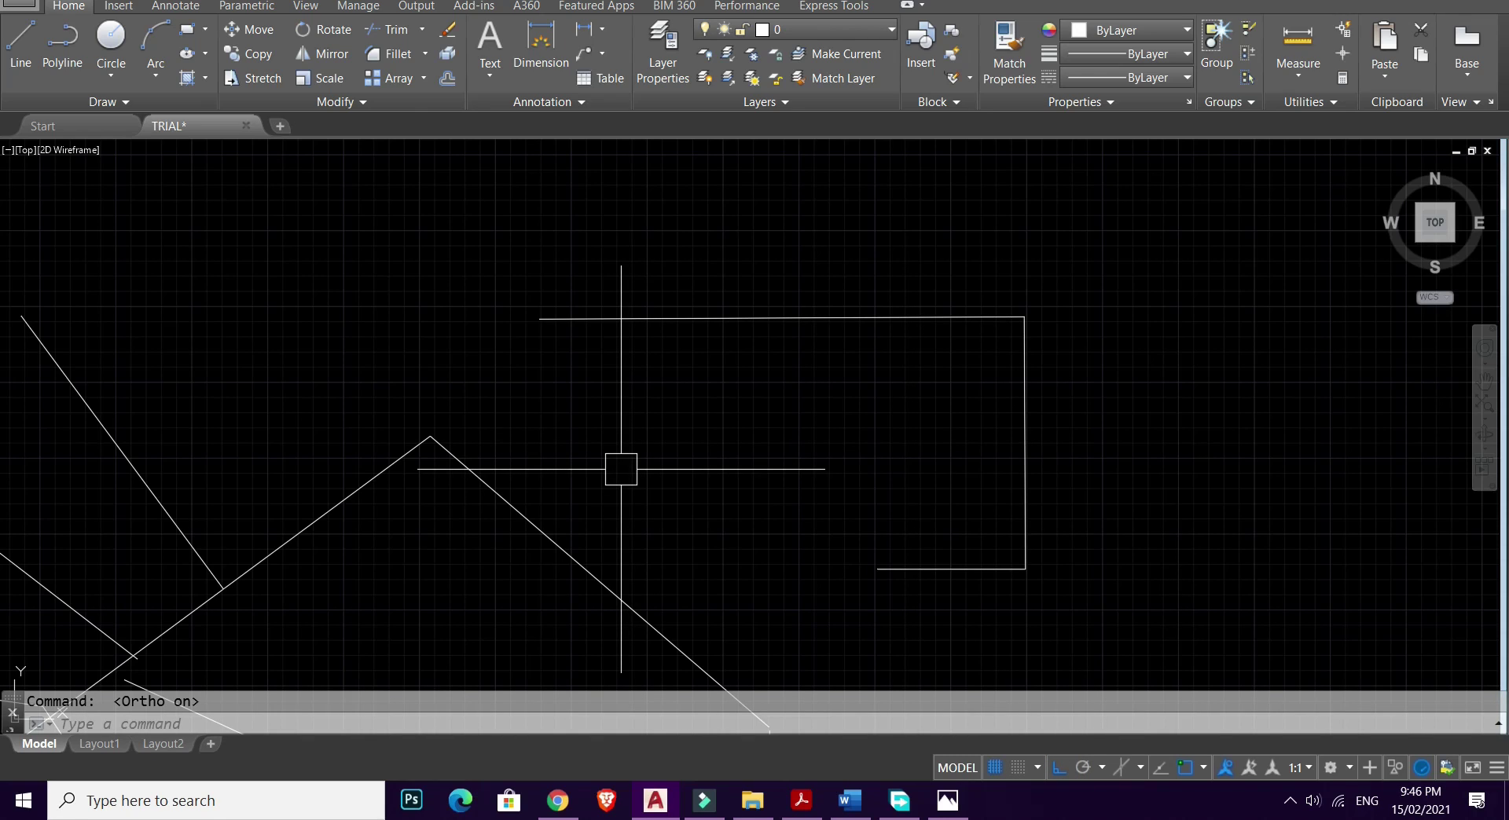
pyautogui.press('F8')
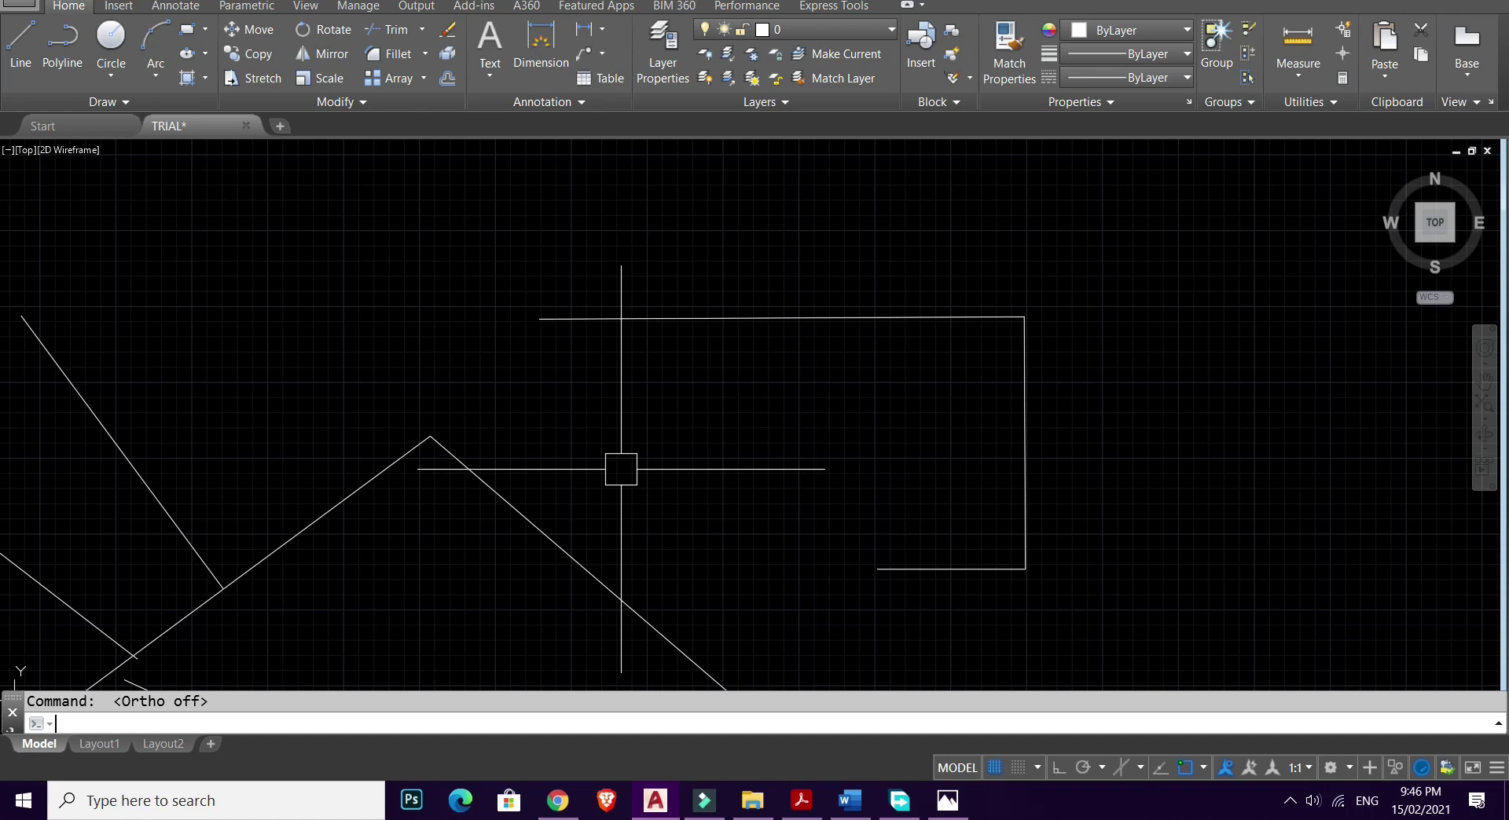
pyautogui.click(1078, 769)
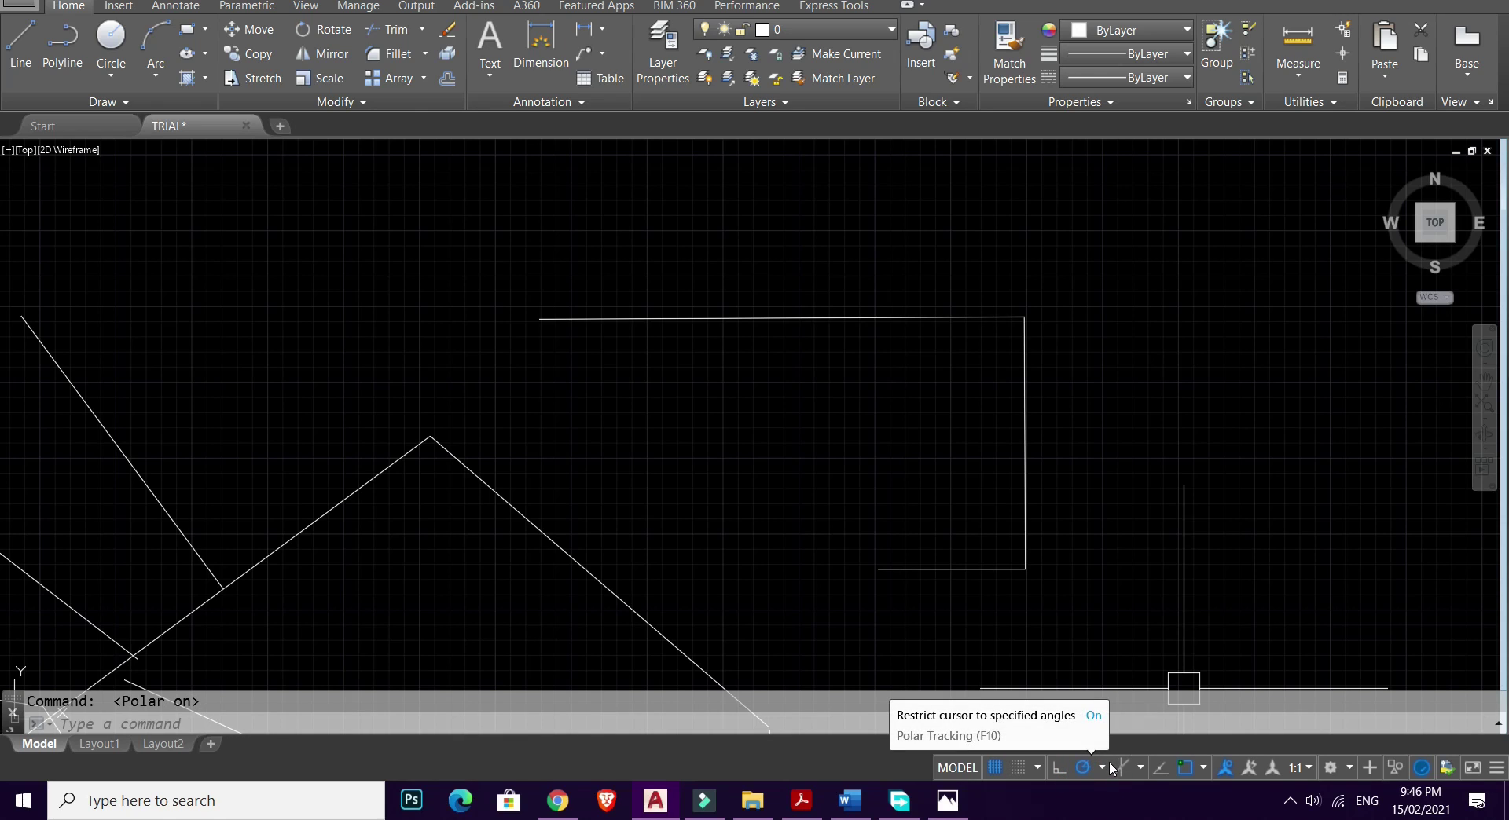
pyautogui.click(1102, 768)
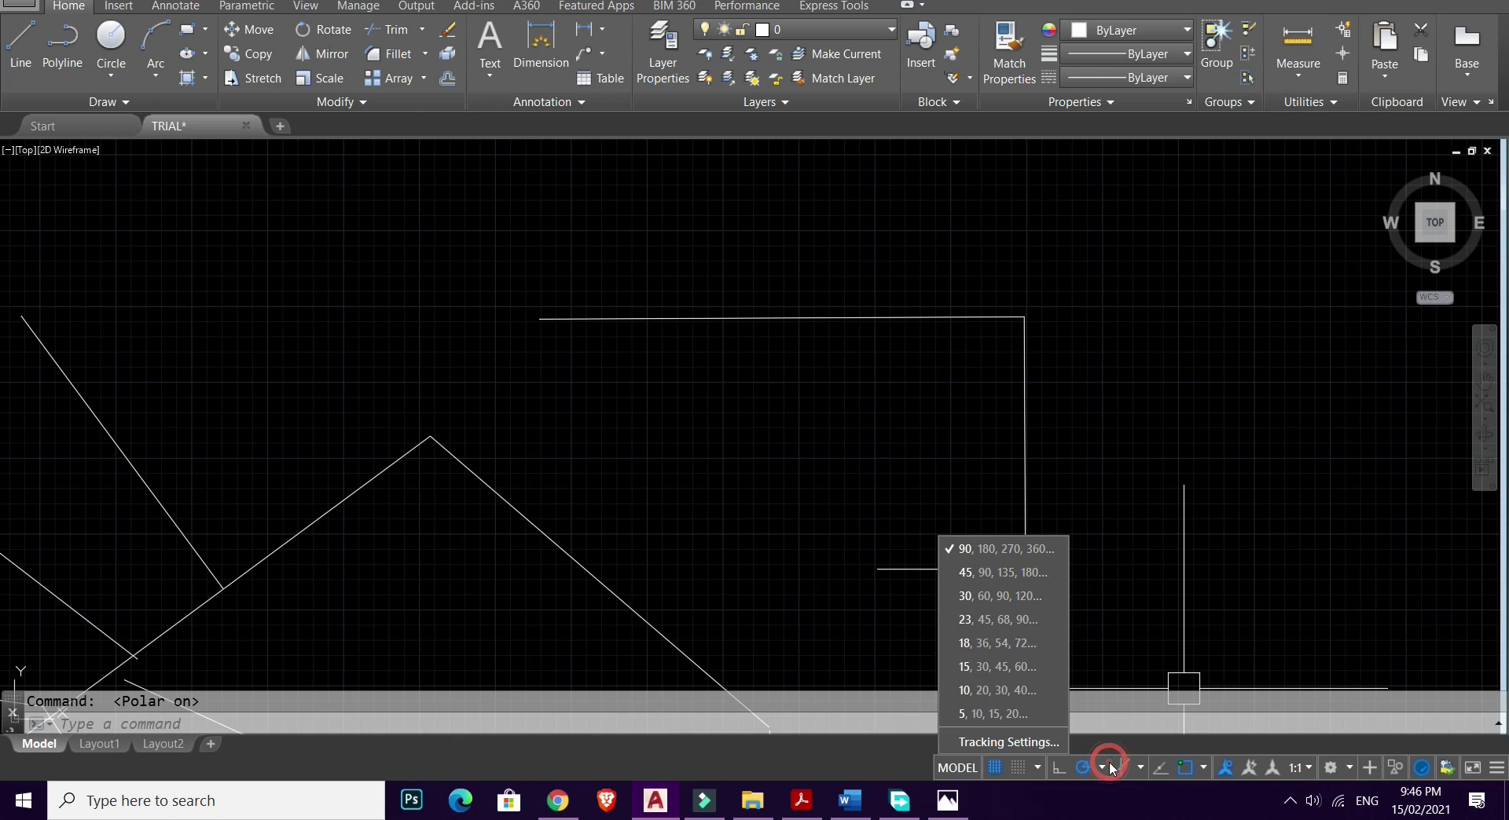
pyautogui.click(982, 571)
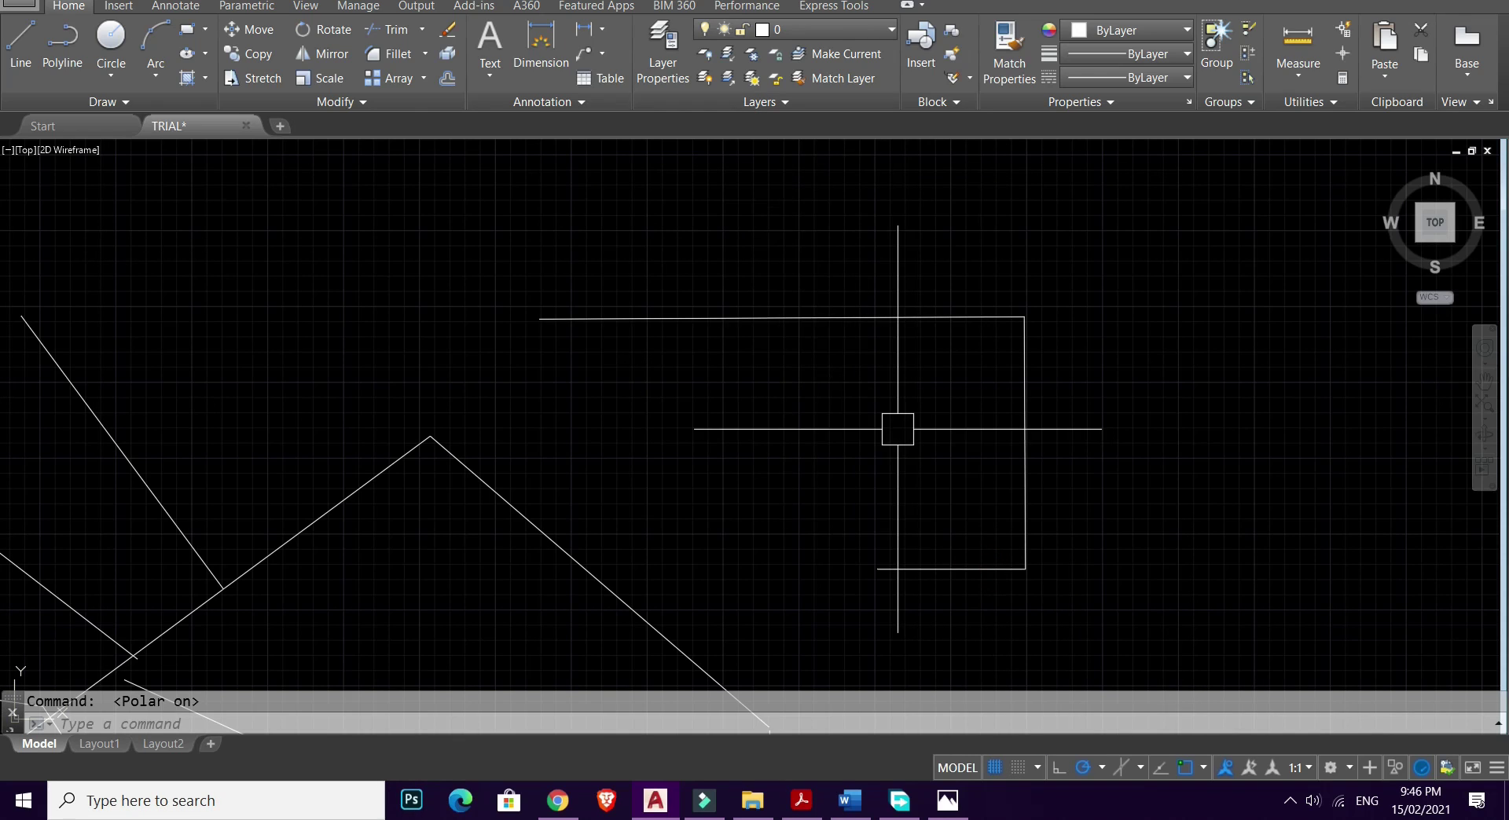
pyautogui.click(21, 35)
pyautogui.click(876, 568)
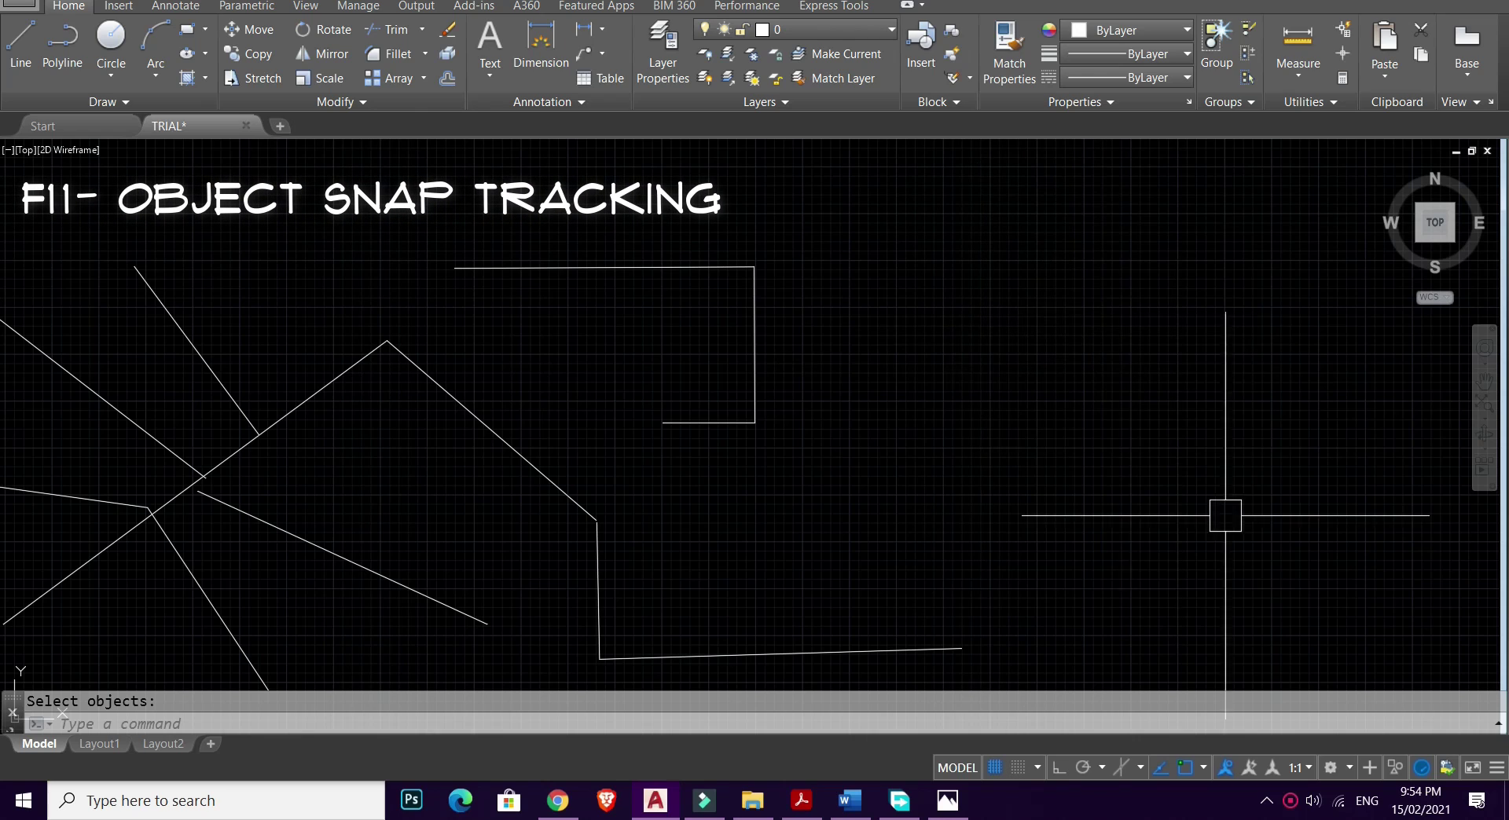
# - Toggle object snap tracking off and on, then extend the bracket's top line right
pyautogui.click(1159, 762)
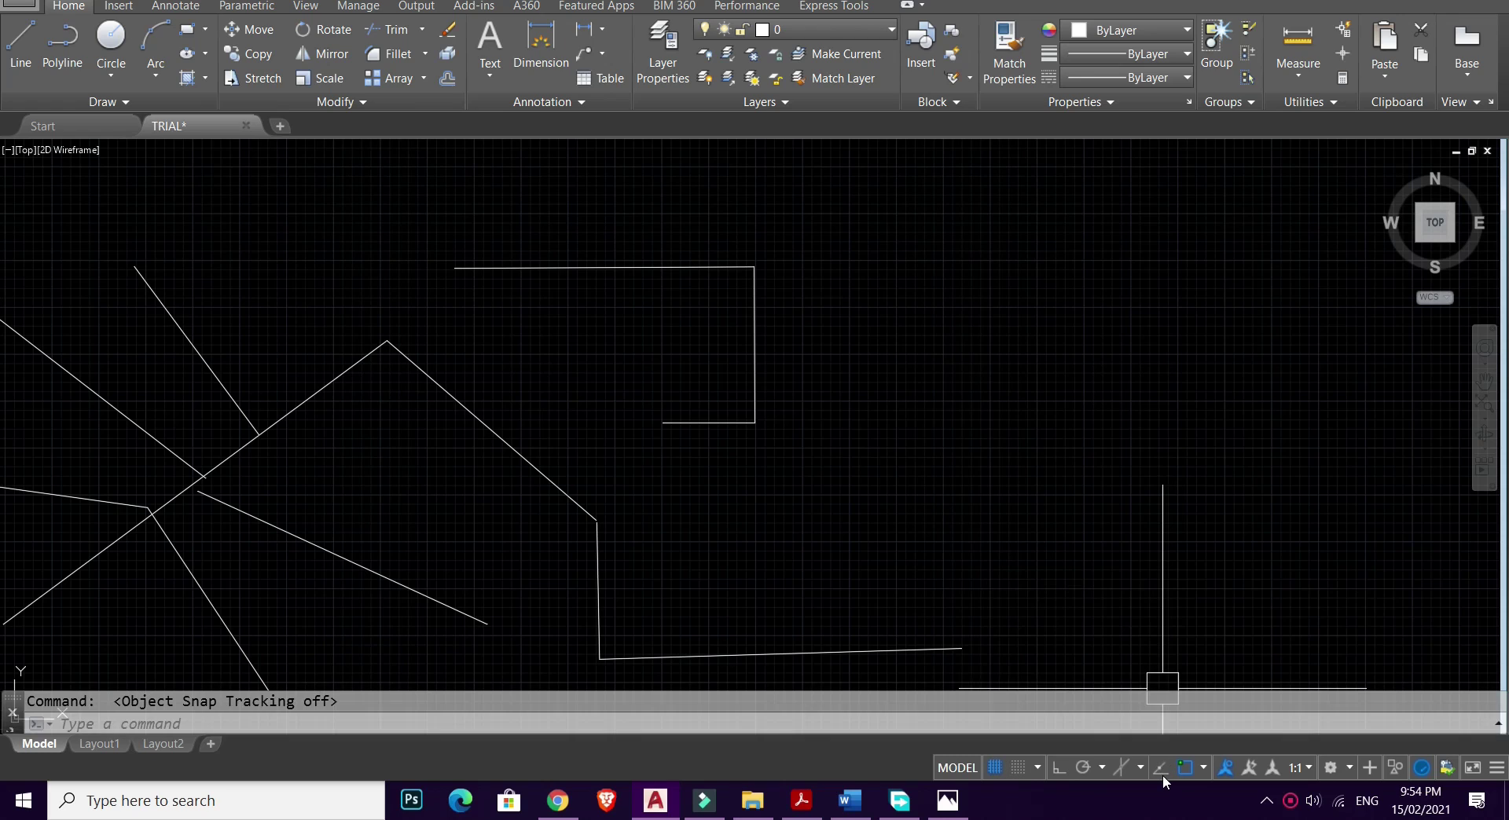
pyautogui.click(1158, 769)
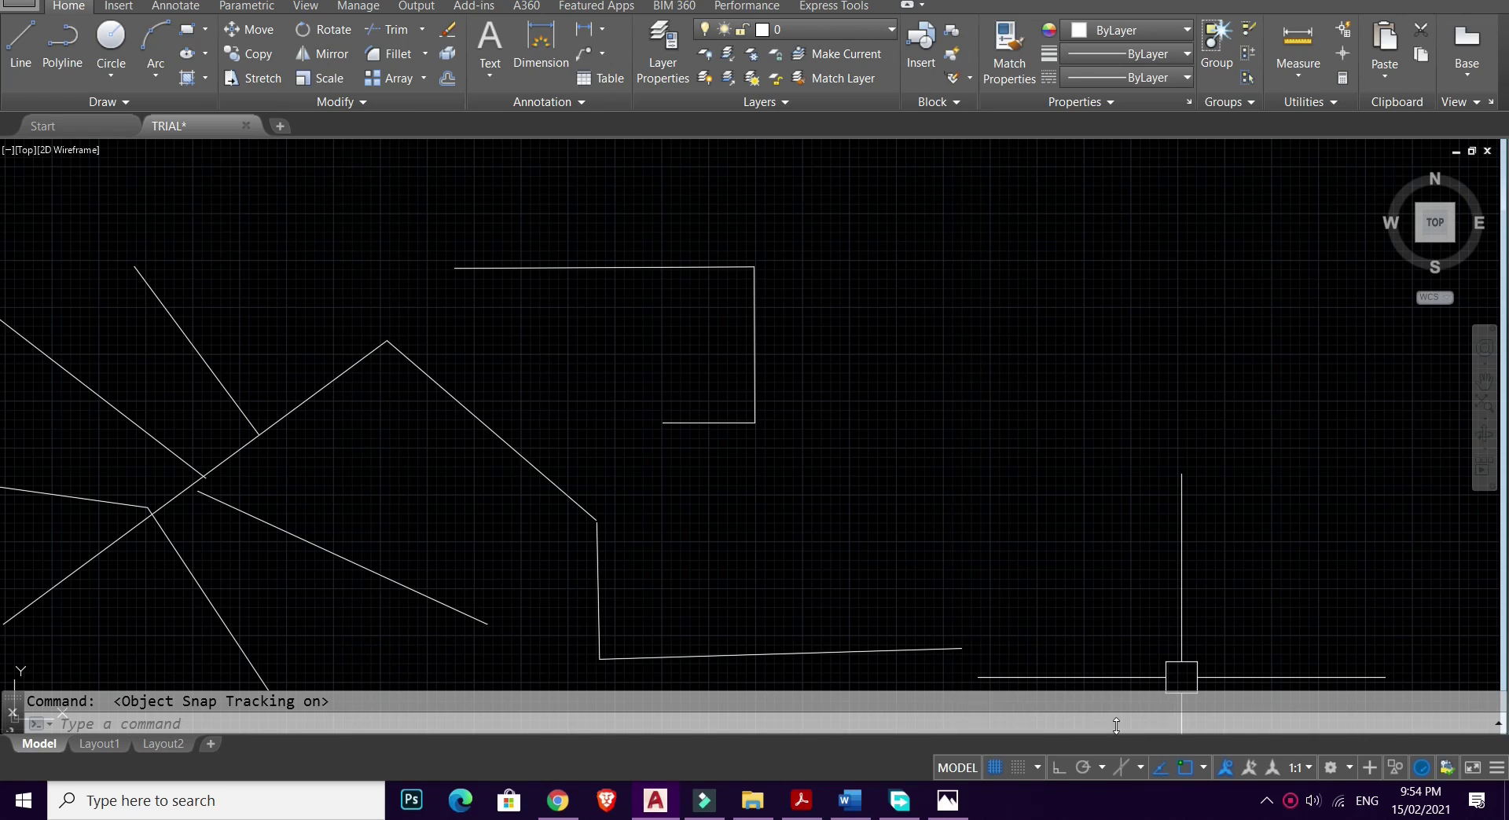
pyautogui.write('l')
pyautogui.press('Return')
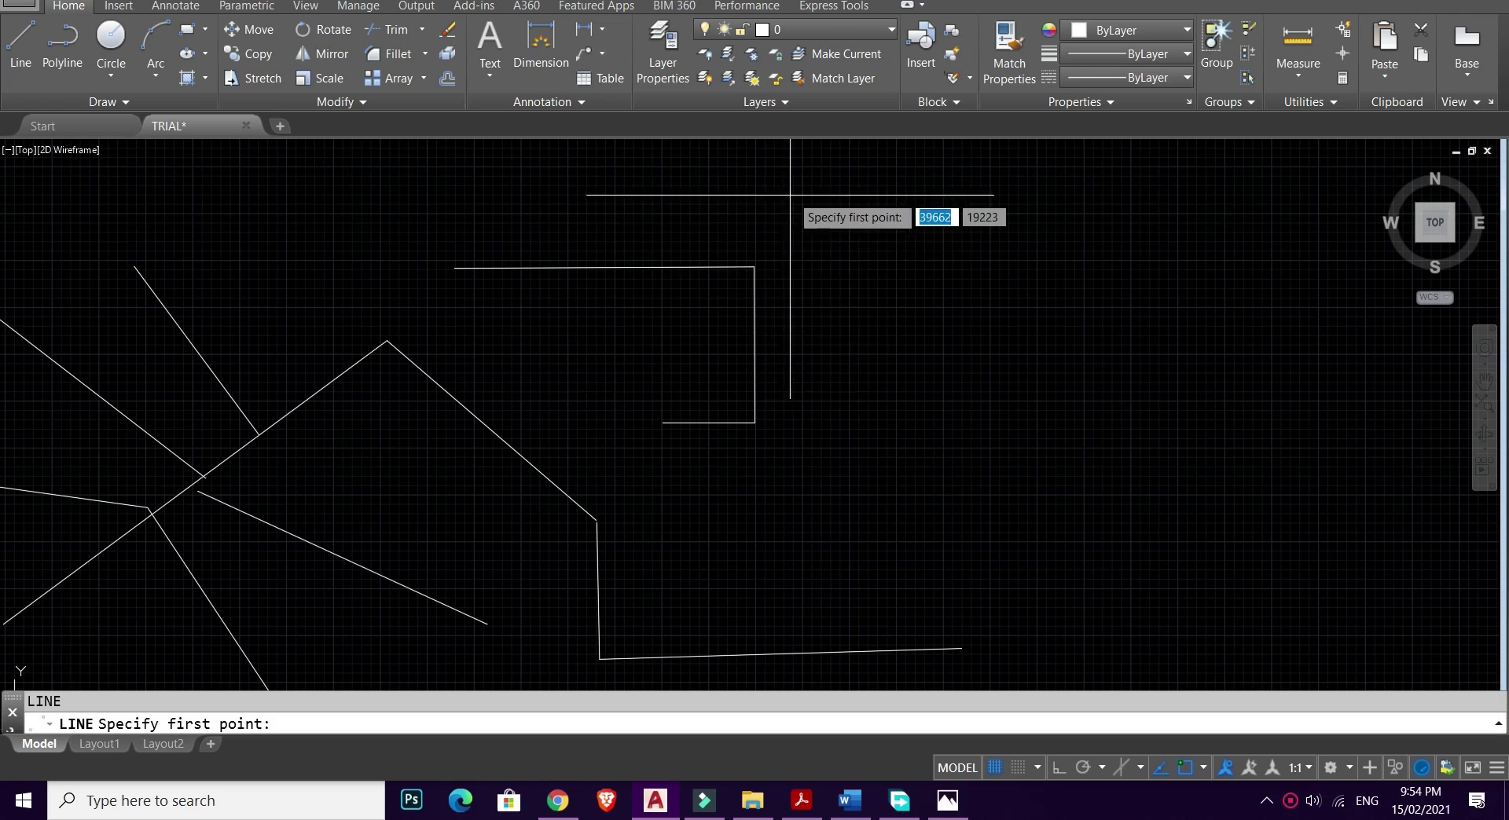
pyautogui.click(754, 268)
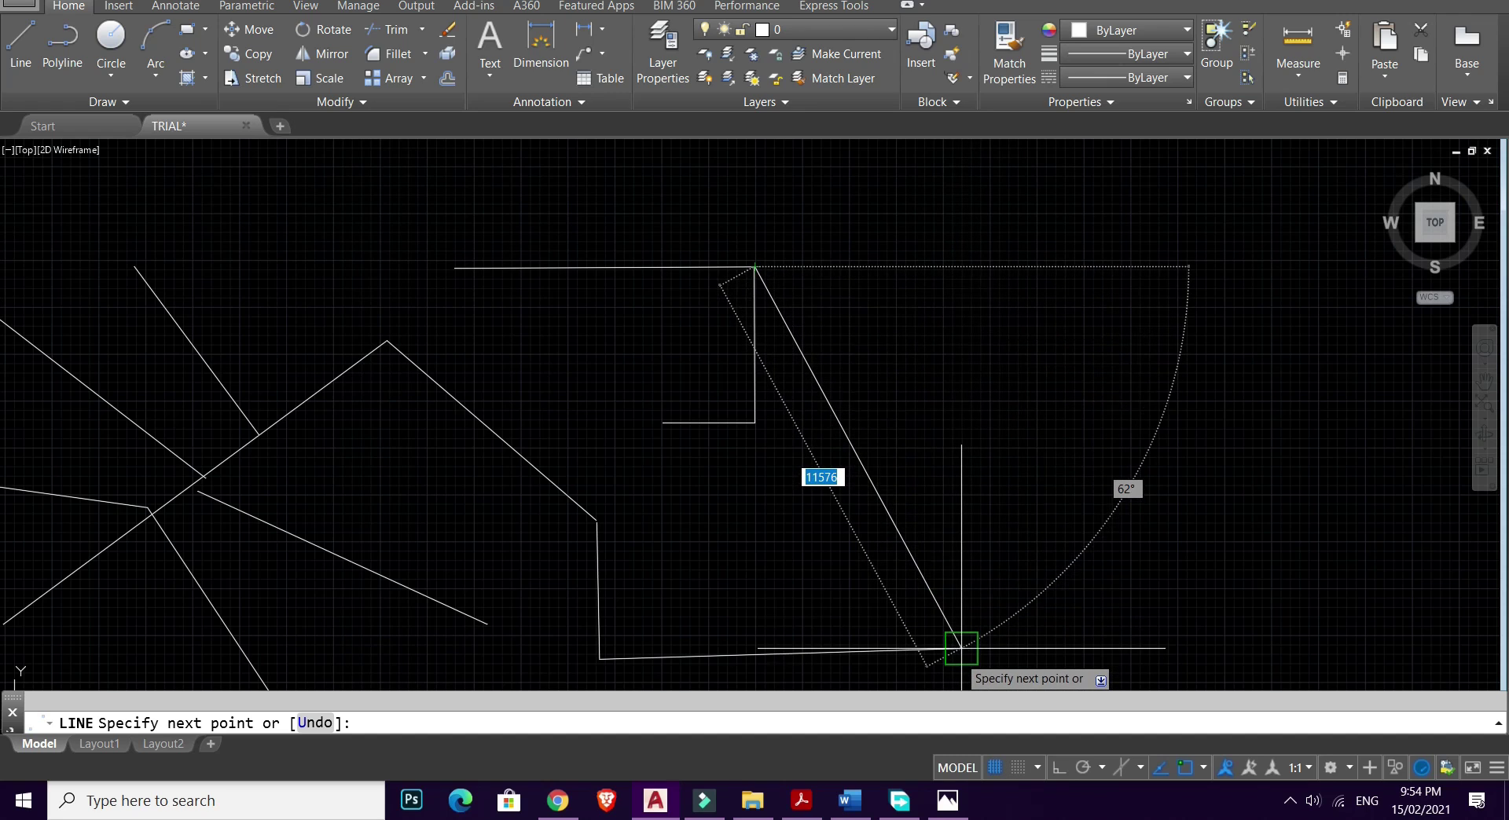
pyautogui.click(960, 268)
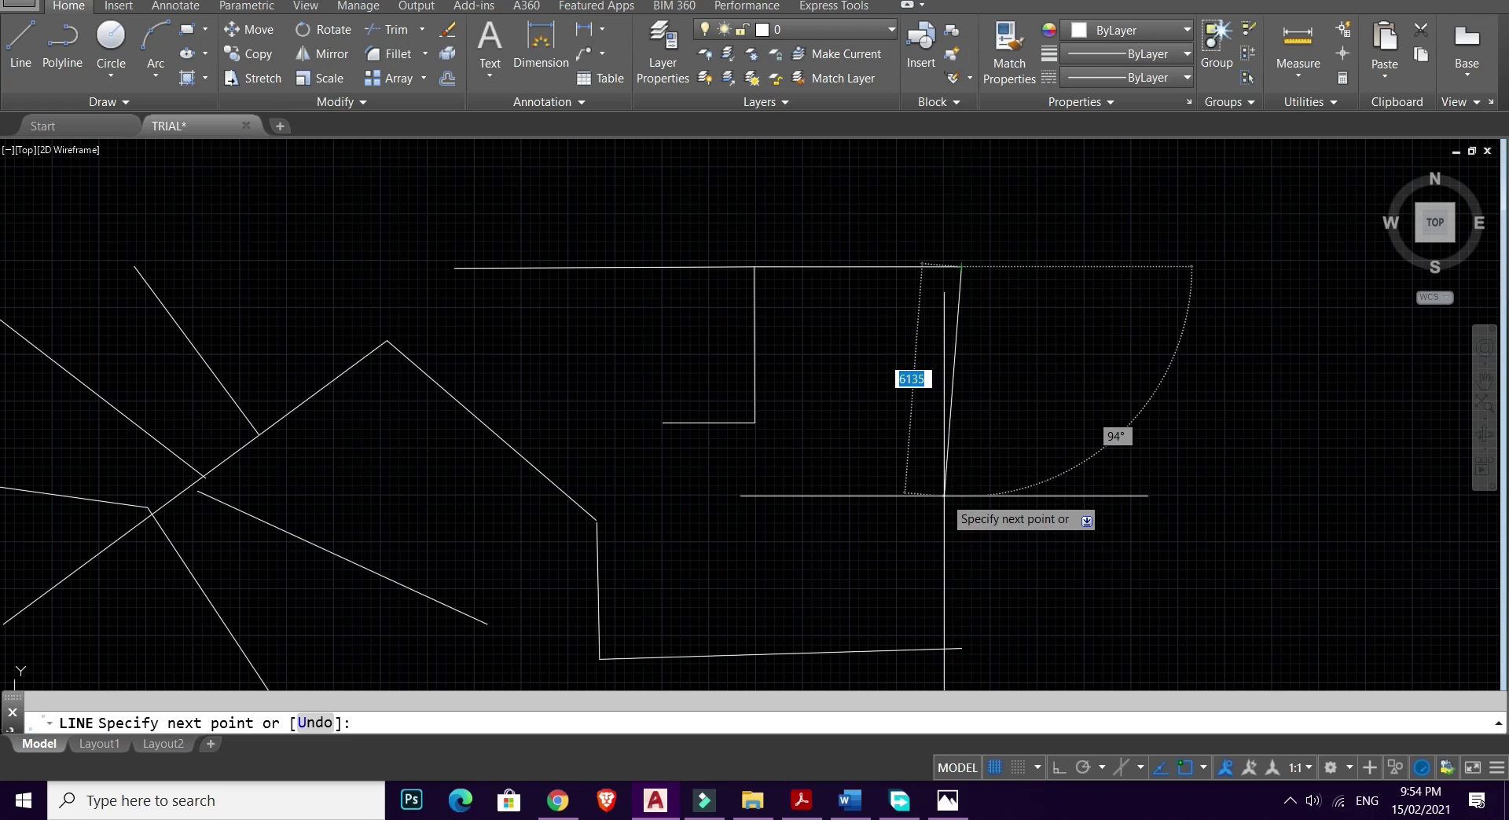
pyautogui.press('Escape')
# - Draw the bottom line from the bracket's bottom-right corner, aligned with the top line's end
pyautogui.press('Return')
pyautogui.click(756, 424)
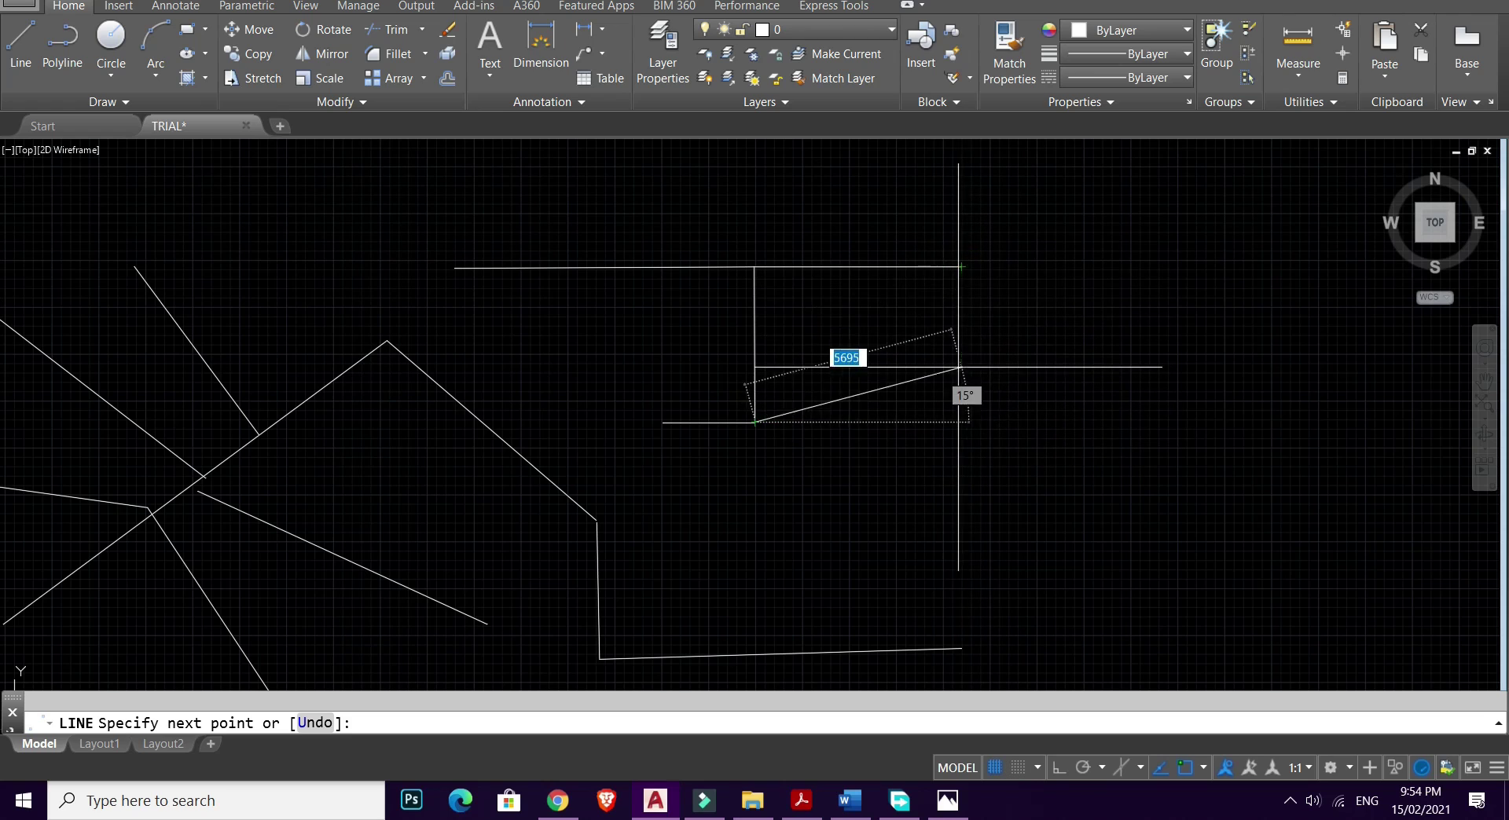
pyautogui.click(955, 417)
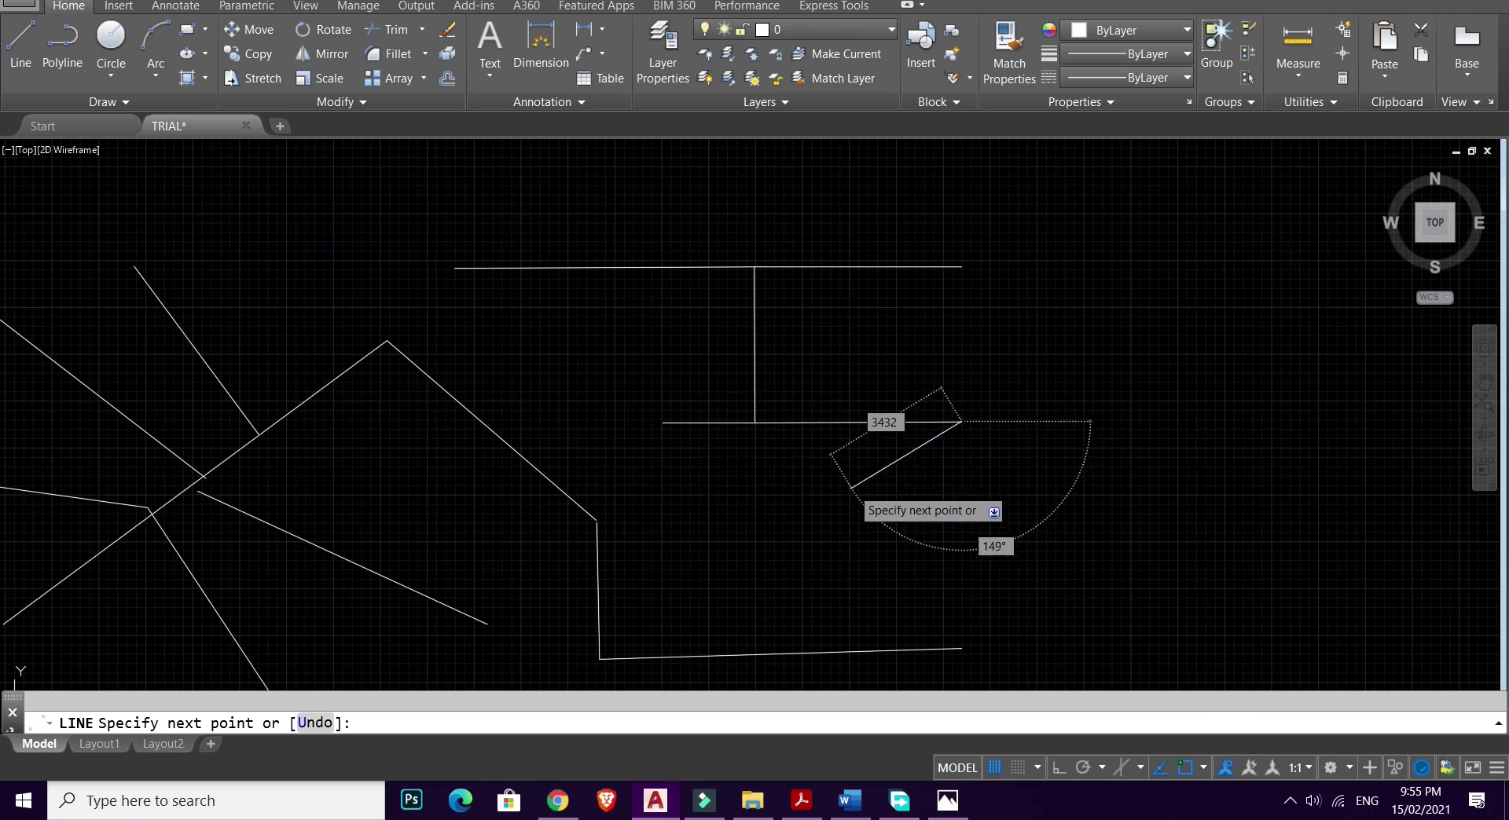
pyautogui.press('Escape')
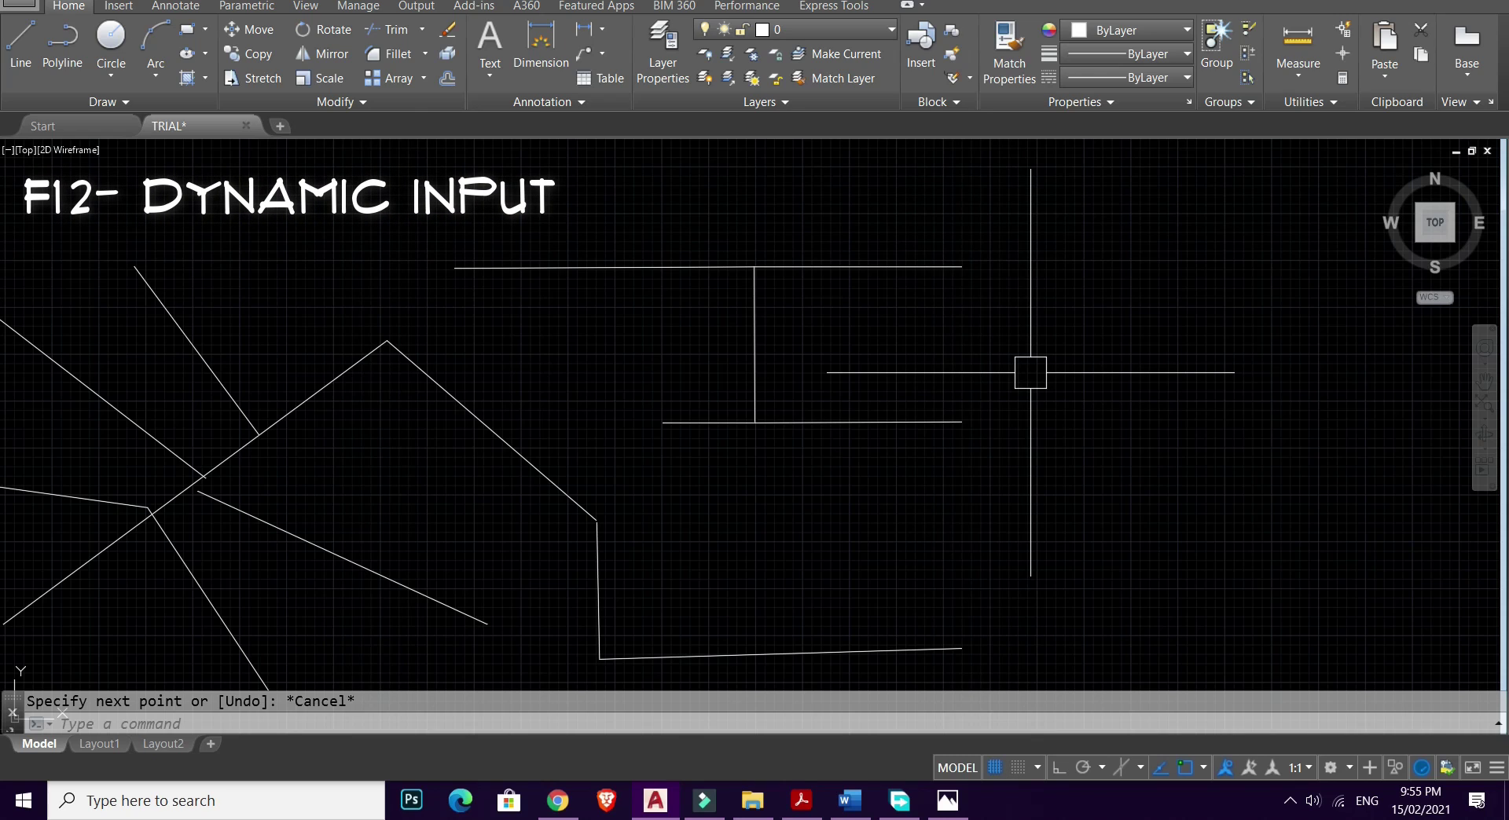
# - Draw a 3000-unit line at 350° from the top line's right endpoint using Dynamic Input
pyautogui.write('L')
pyautogui.press('Return')
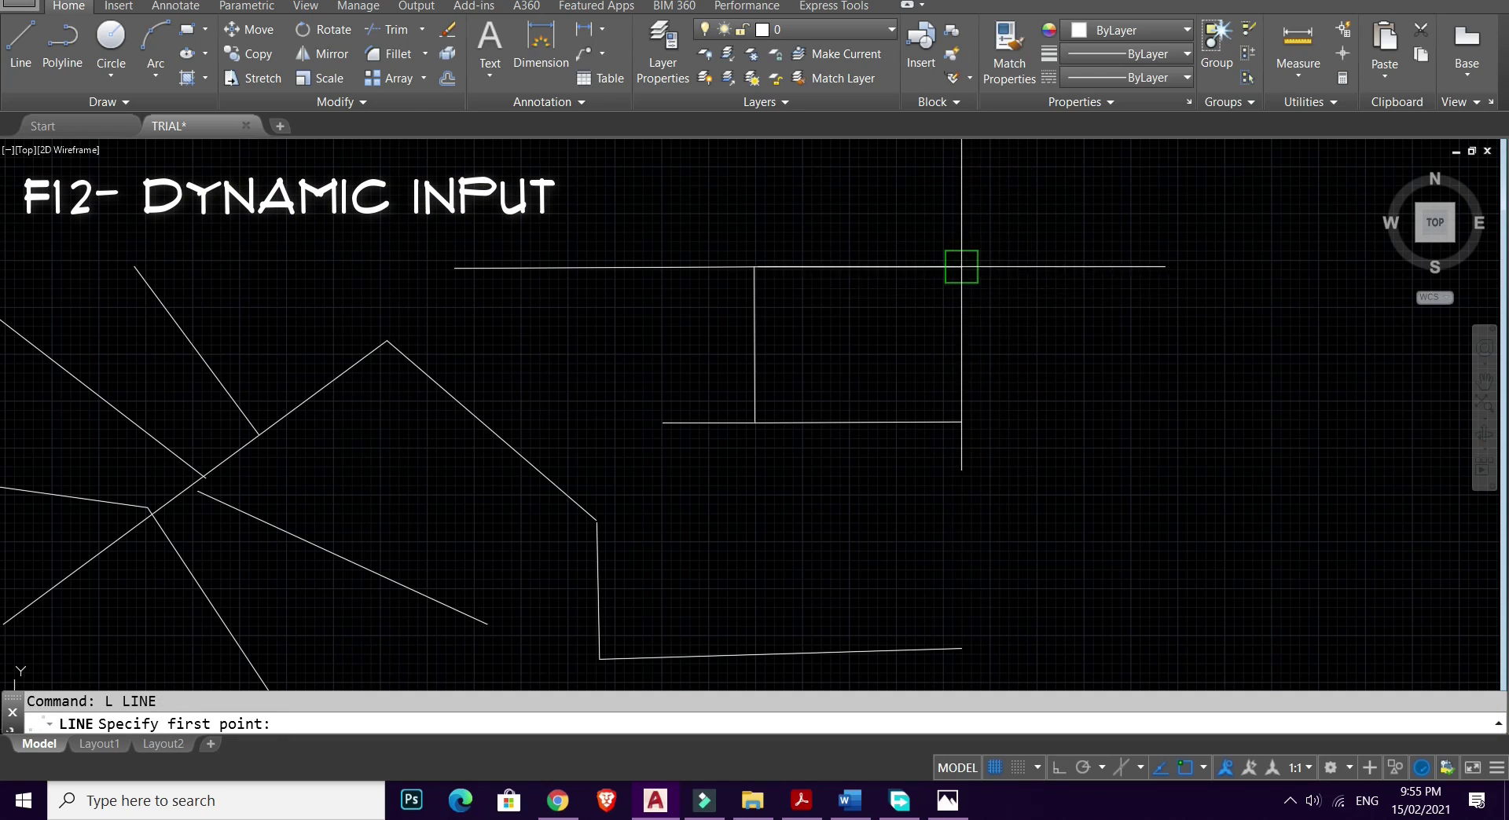
pyautogui.click(961, 266)
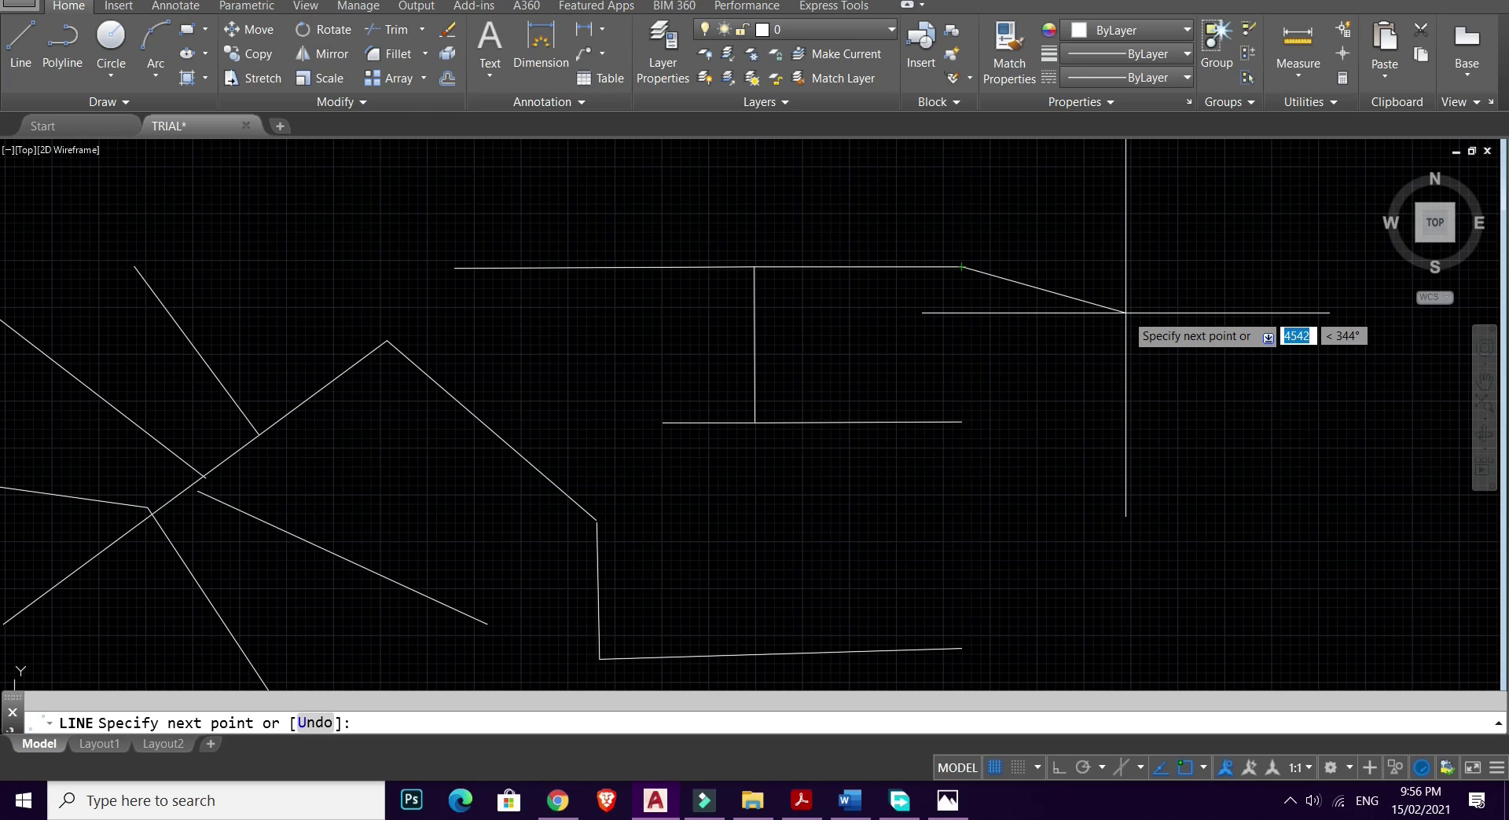
pyautogui.write('3000')
pyautogui.press('Return')
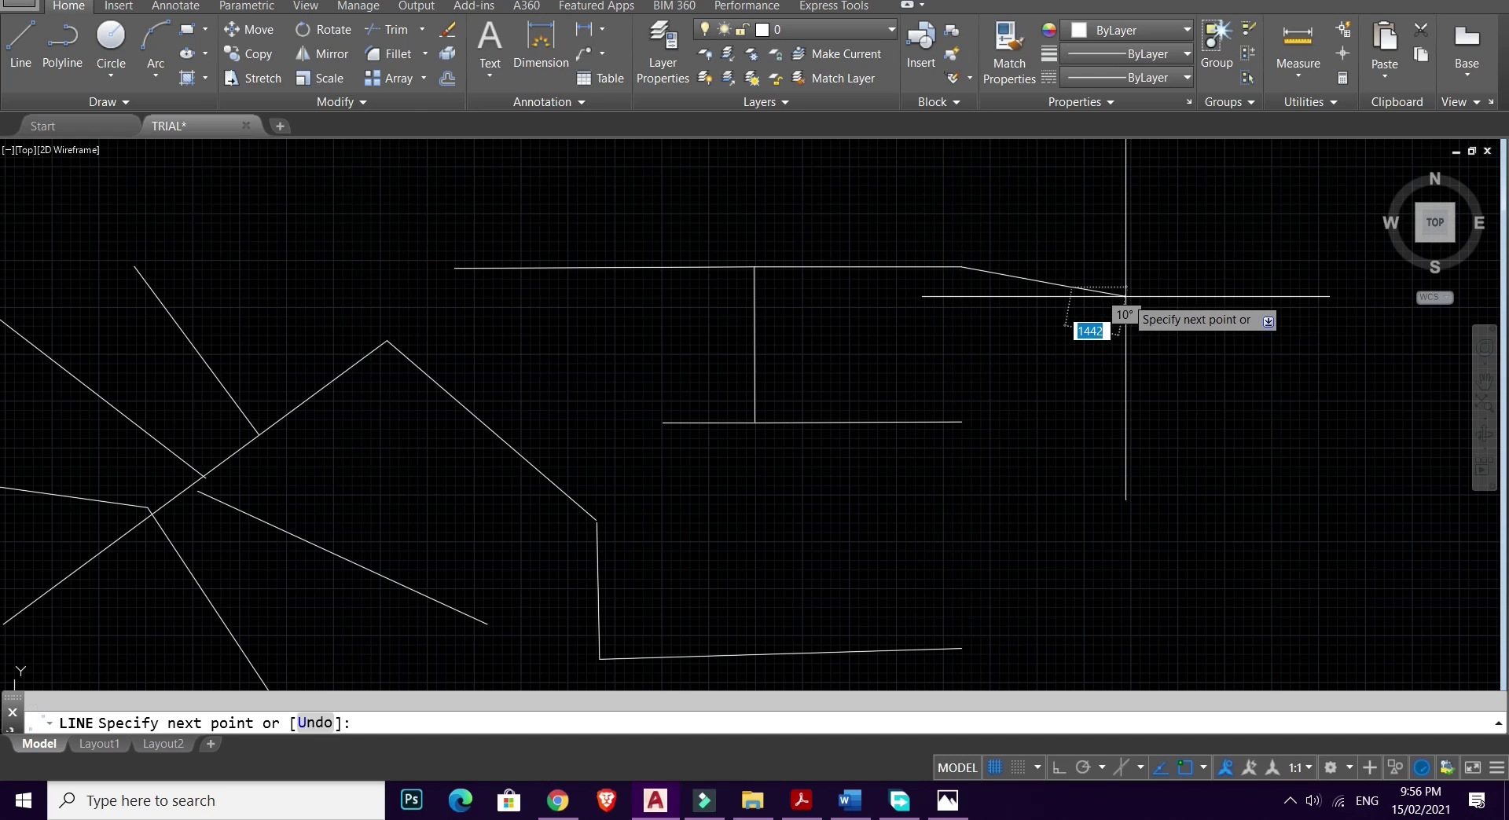